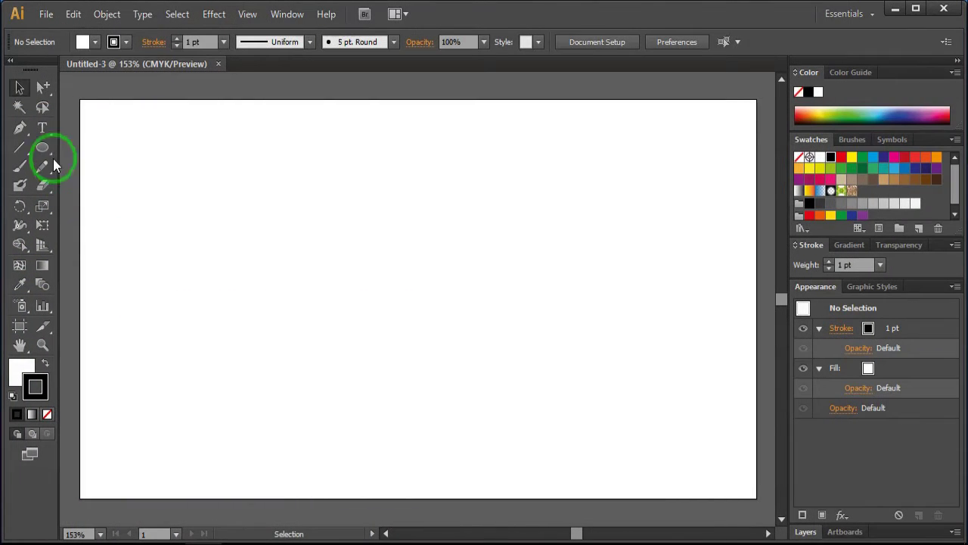
Select the Type tool on the new blank Untitled-3 document.
left_click(42, 127)
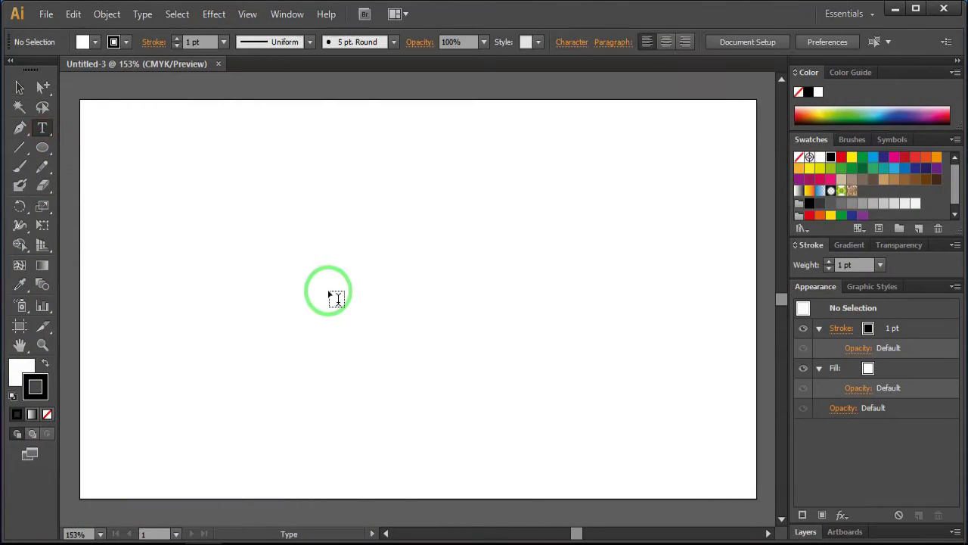
Type 'Graphic' and 'Design' on two centre-aligned lines.
left_click(350, 302)
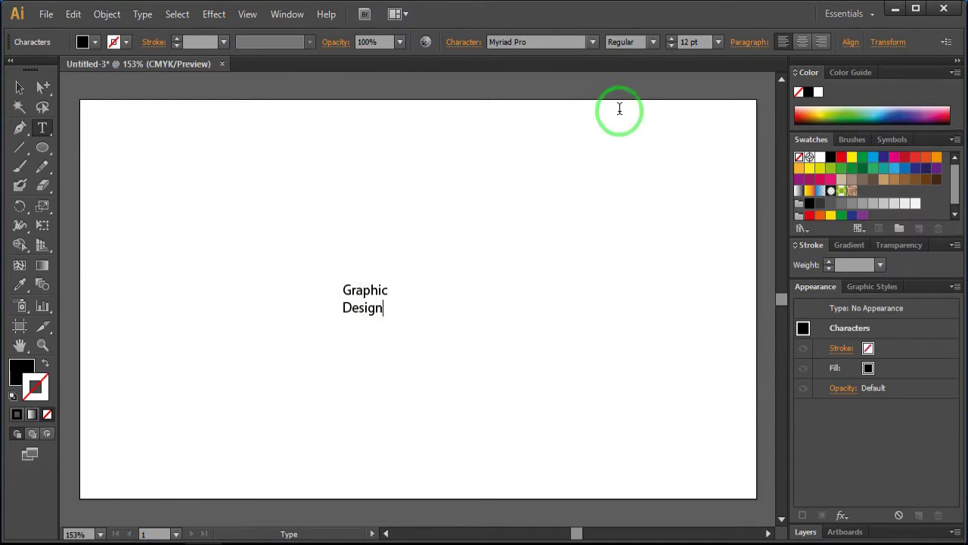
left_click(801, 44)
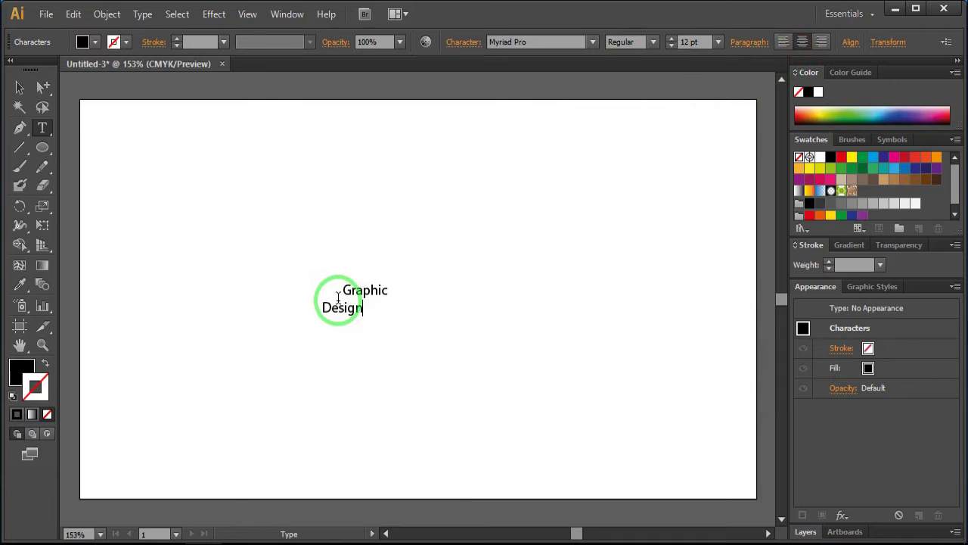
left_click(802, 41)
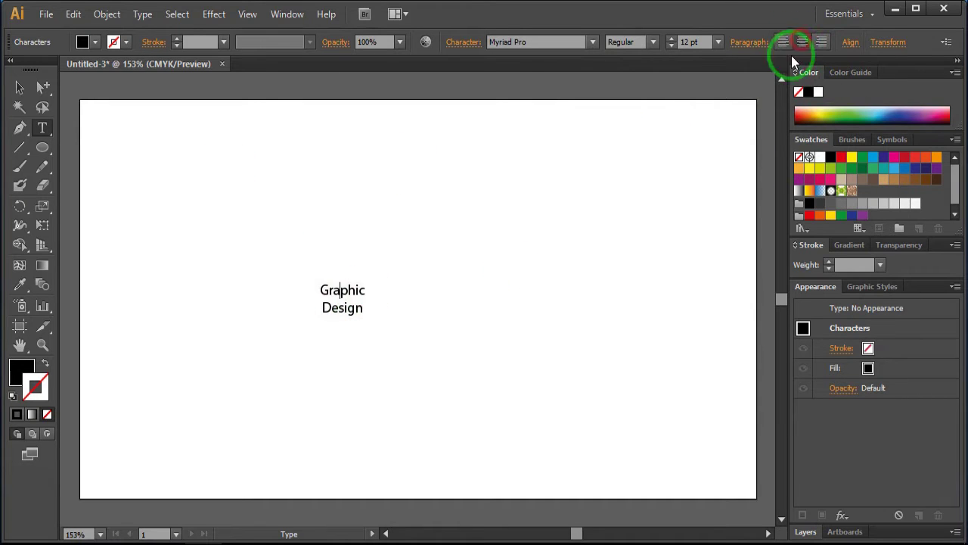
left_click(19, 87)
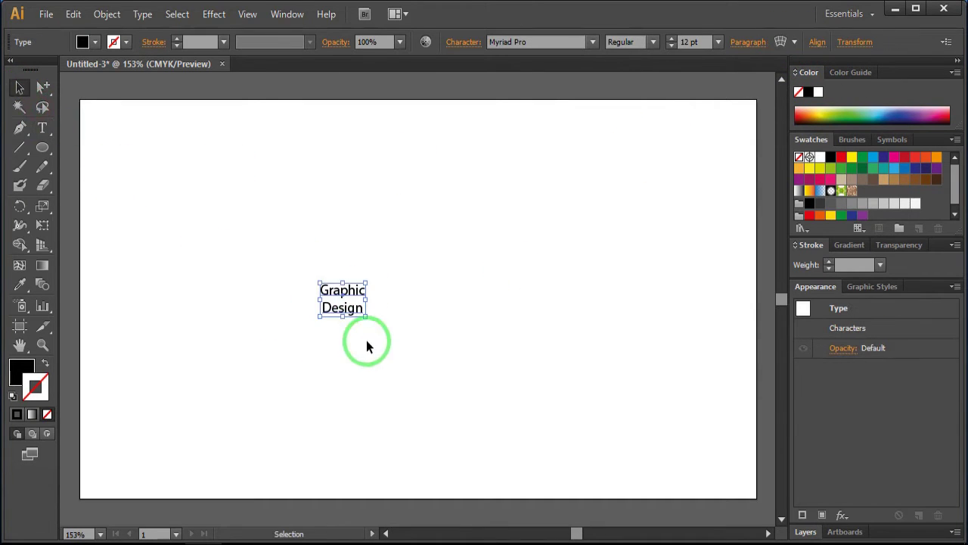
Scale the text up to 76.59 pt and centre it on the page.
left_click_drag(366, 317, 590, 449)
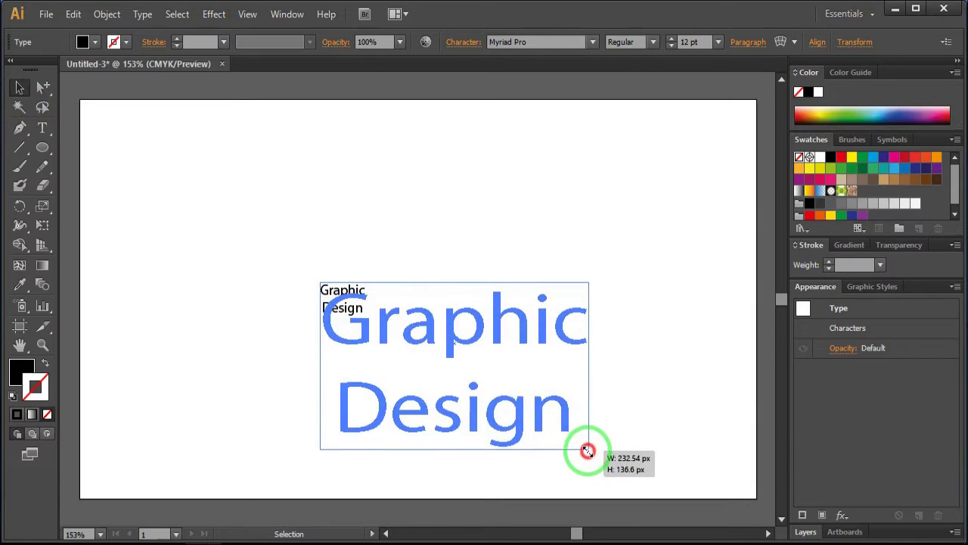
left_click_drag(527, 425, 503, 329)
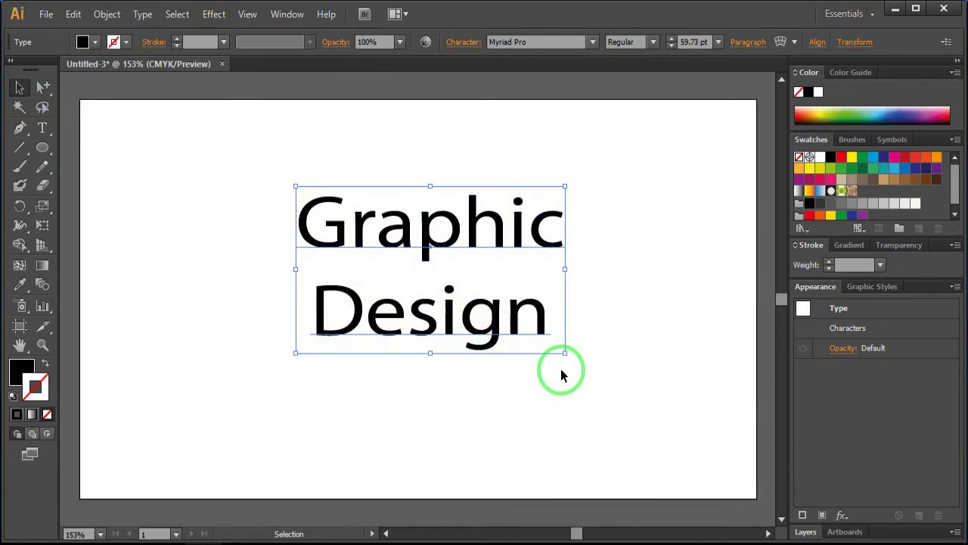
left_click_drag(565, 353, 590, 400)
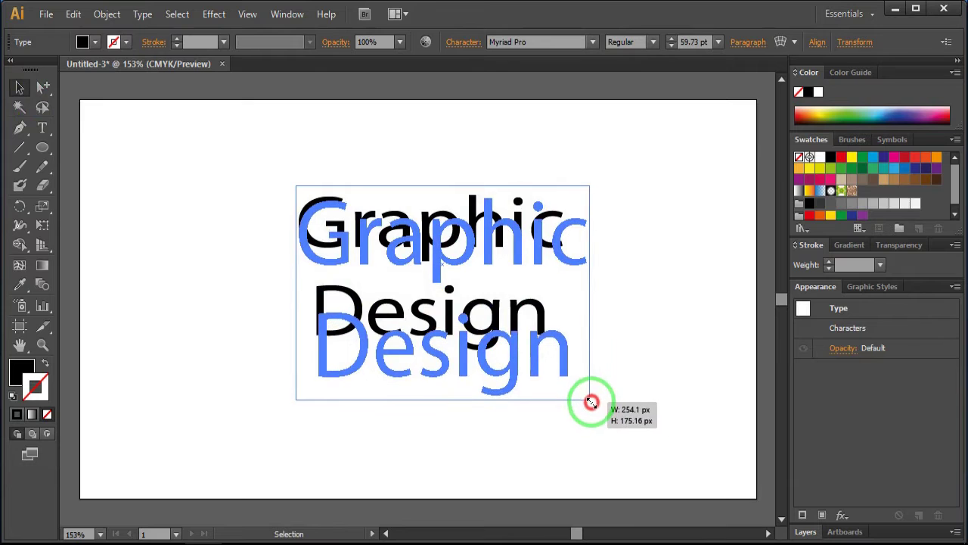
left_click_drag(515, 372, 506, 371)
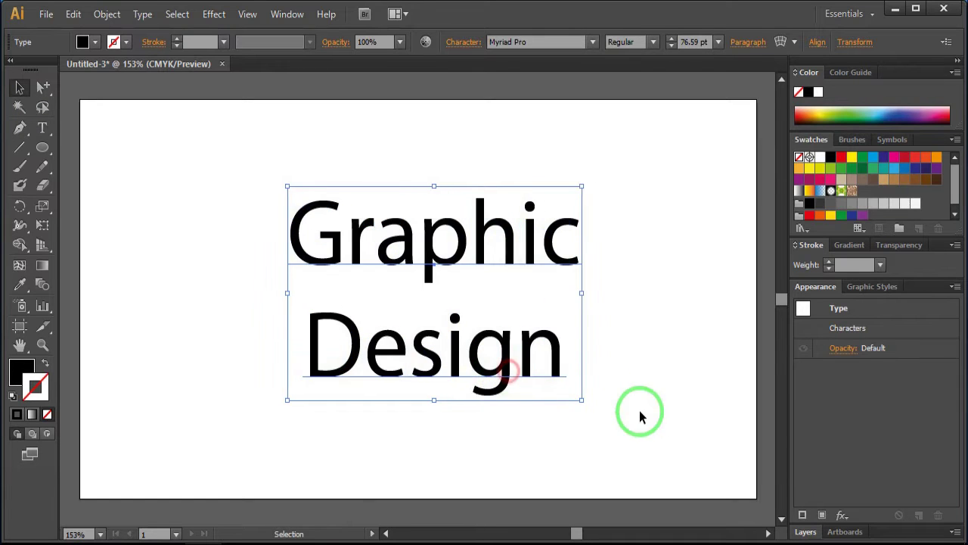
left_click(843, 514)
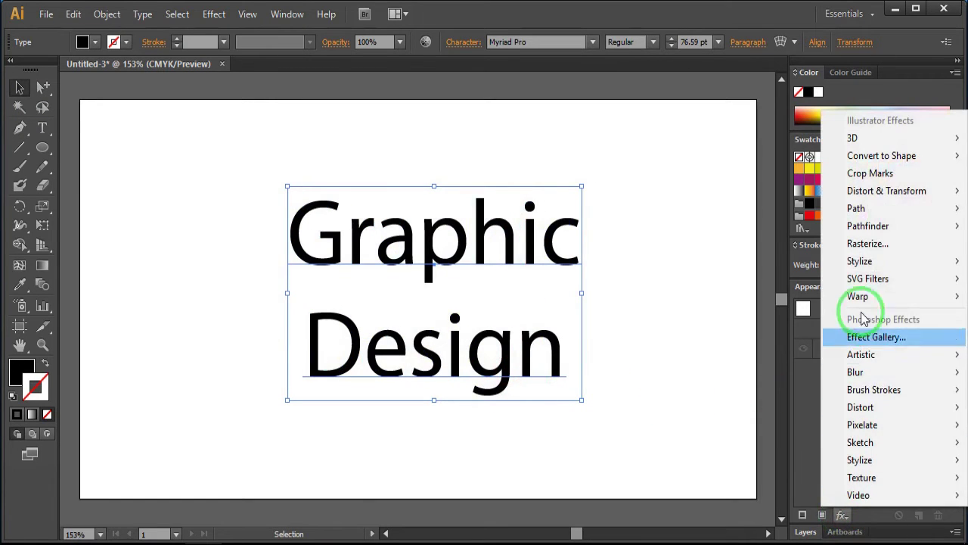
mouse_move(856, 208)
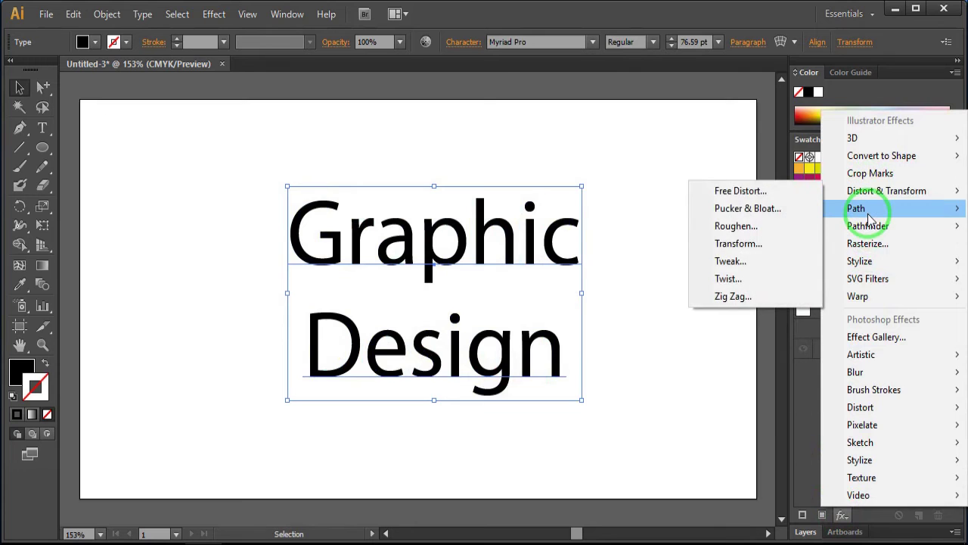
Apply an Offset Path effect of 2.5 px with round joins to the text.
left_click(798, 209)
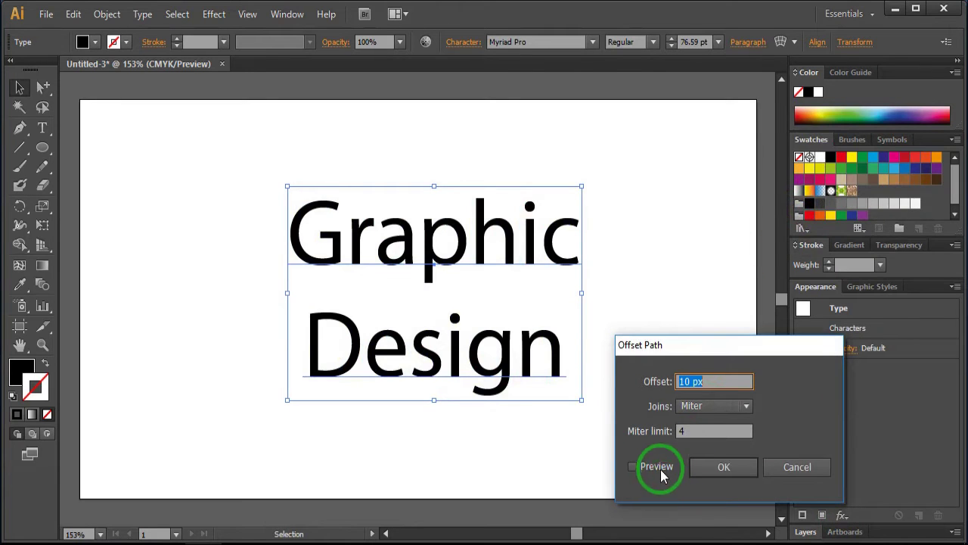
left_click(661, 467)
left_click(715, 406)
left_click(713, 441)
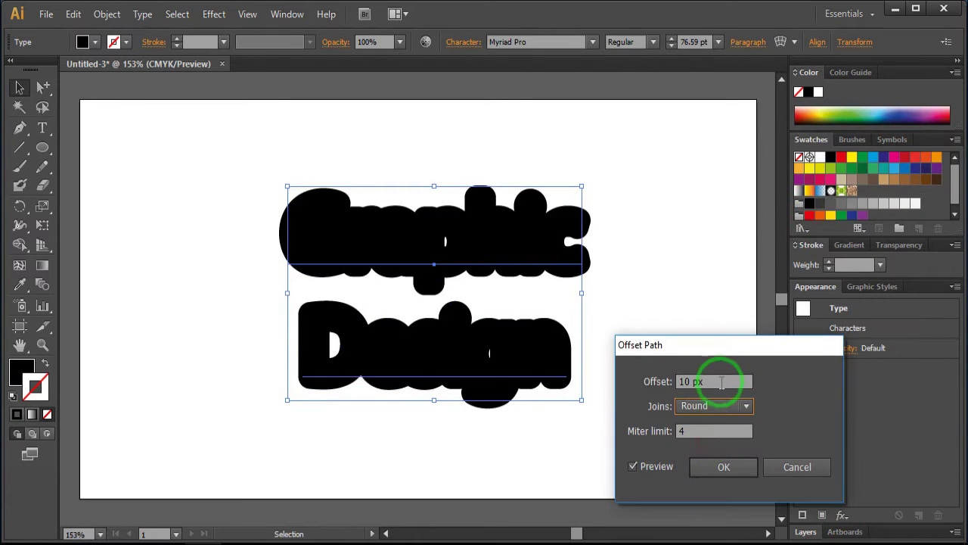
key("Down")
key("Down")
key("Down")
key("Down")
key("Down")
key("Down")
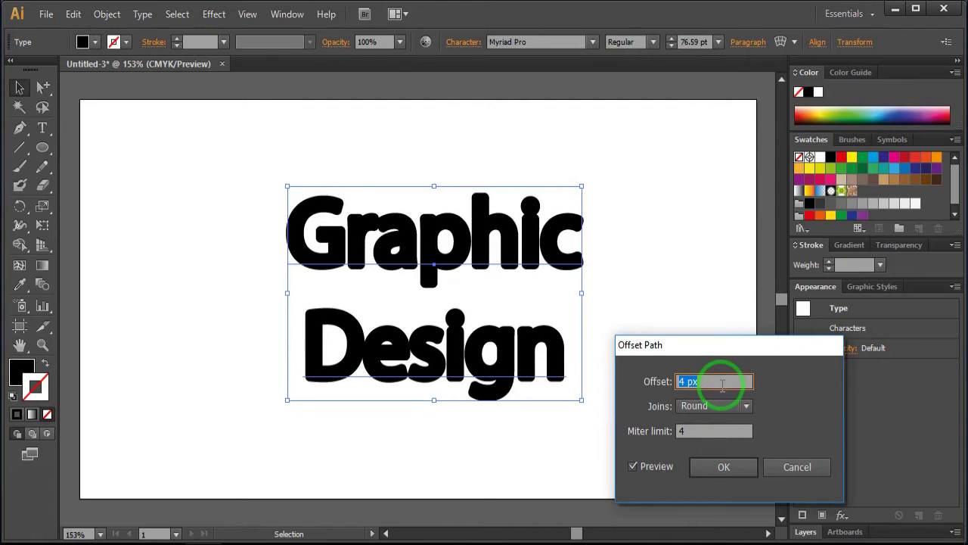
key("Down")
key("Down")
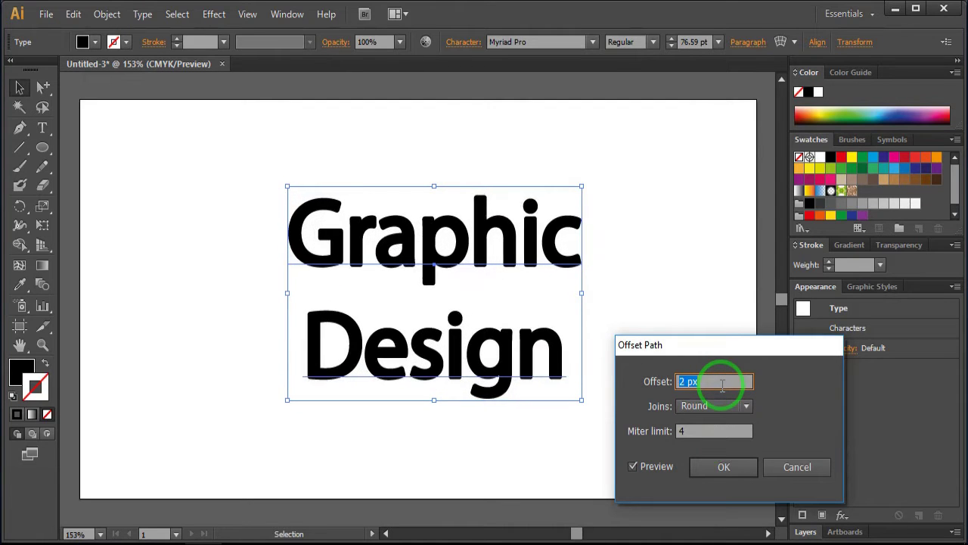
key("Up")
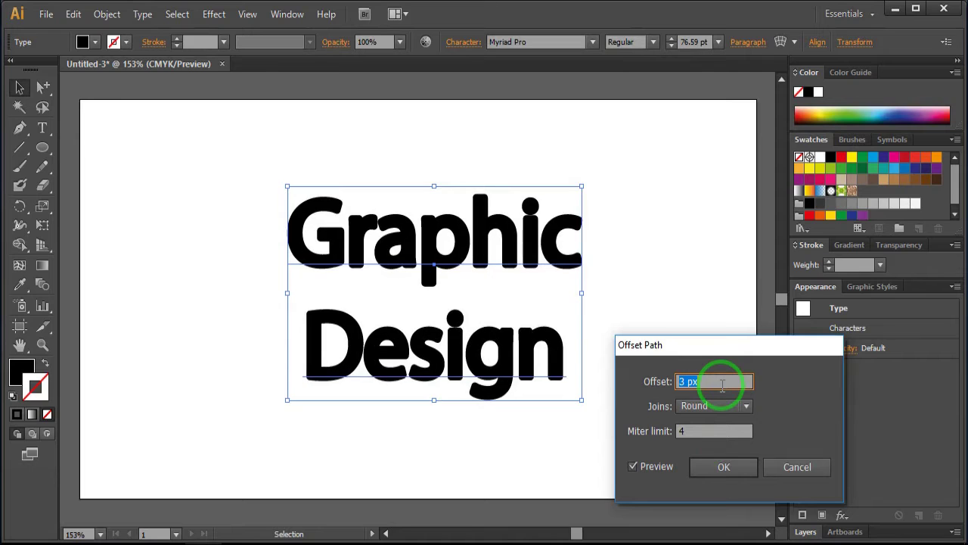
key("Down")
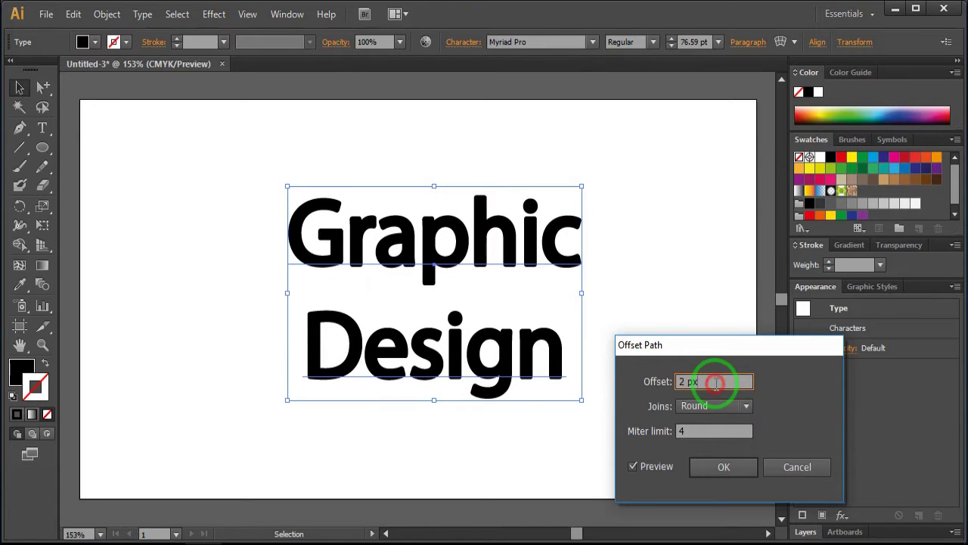
key("Up")
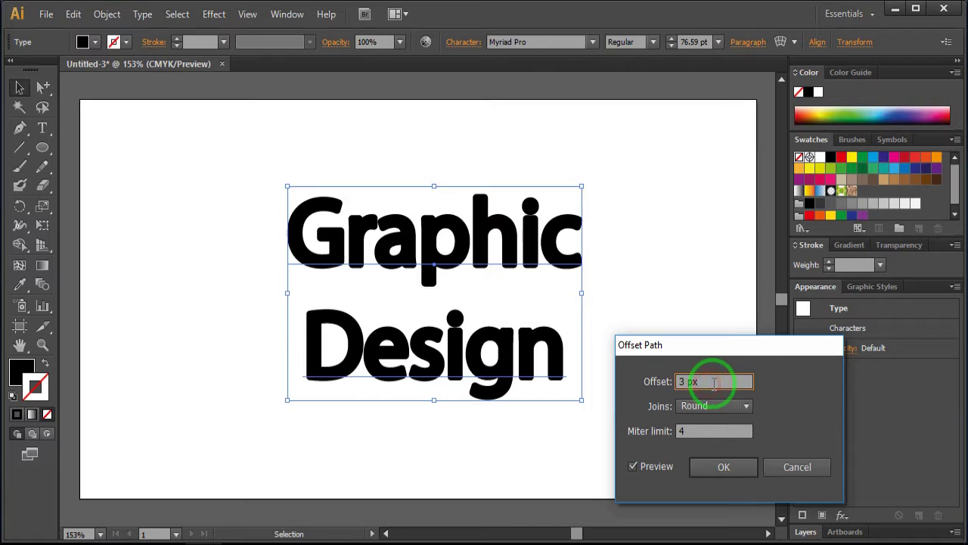
type("2.5")
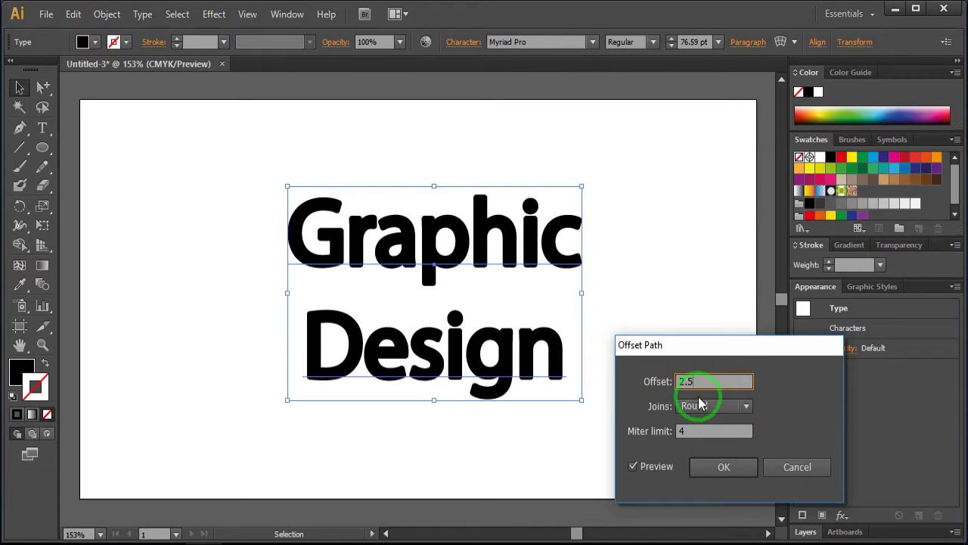
left_click(726, 467)
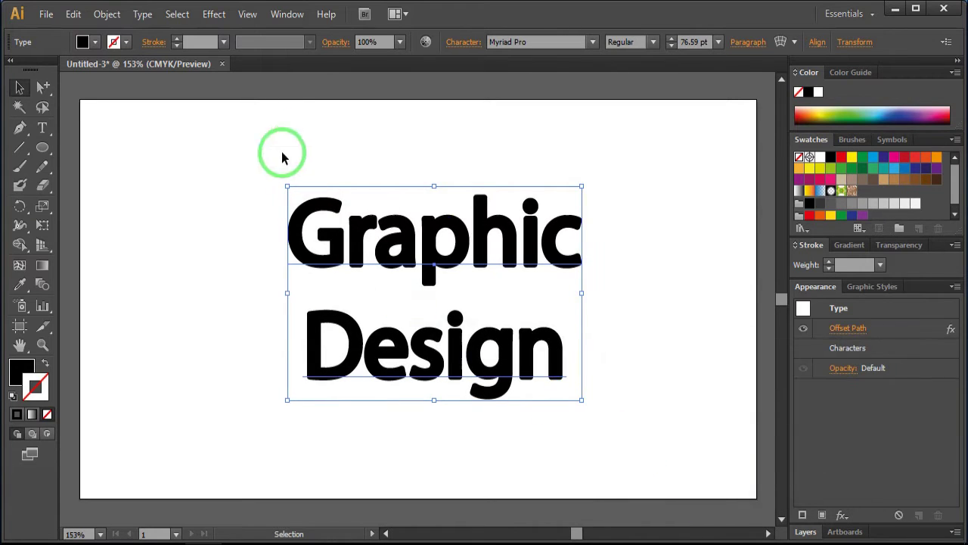
Raise the text's vertical scale to 153% in the Character panel.
left_click(457, 44)
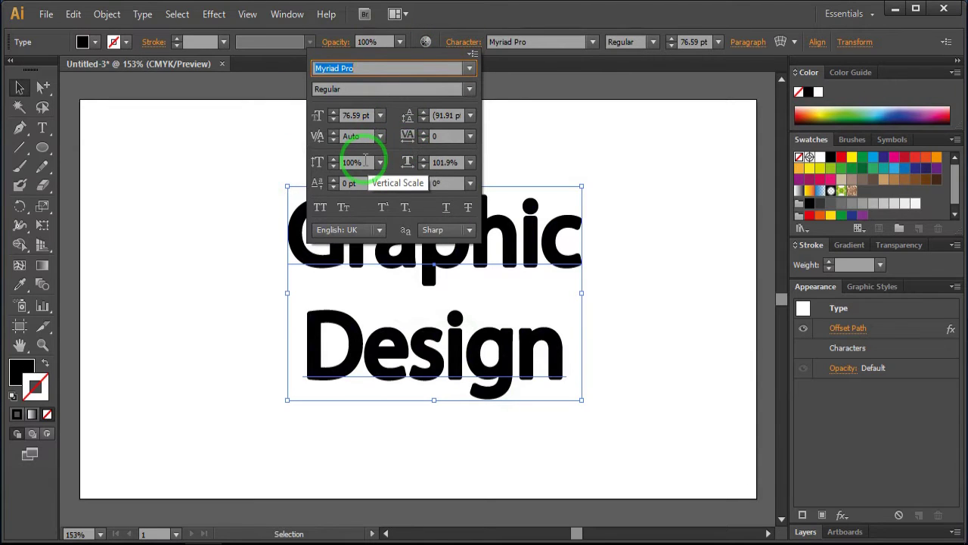
scroll(366, 161, "up", 5)
scroll(365, 161, "up", 5)
scroll(367, 162, "up", 10)
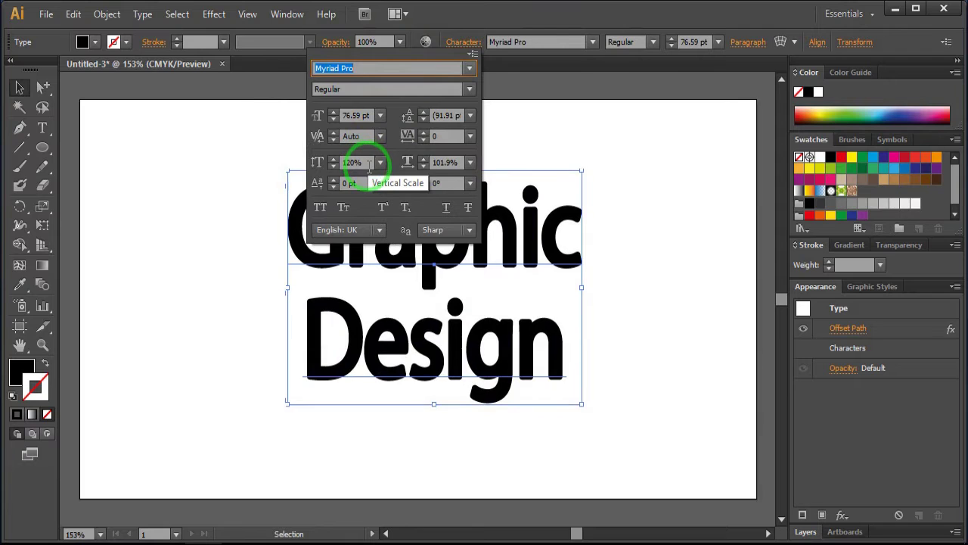
scroll(368, 168, "up", 5)
scroll(369, 173, "up", 5)
scroll(371, 179, "up", 5)
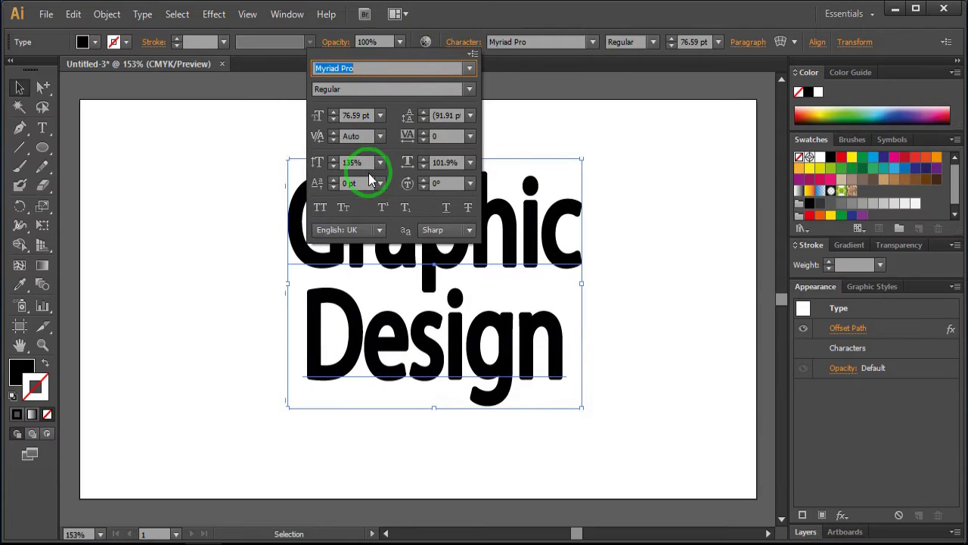
scroll(371, 179, "up", 4)
scroll(370, 174, "up", 4)
scroll(369, 170, "up", 4)
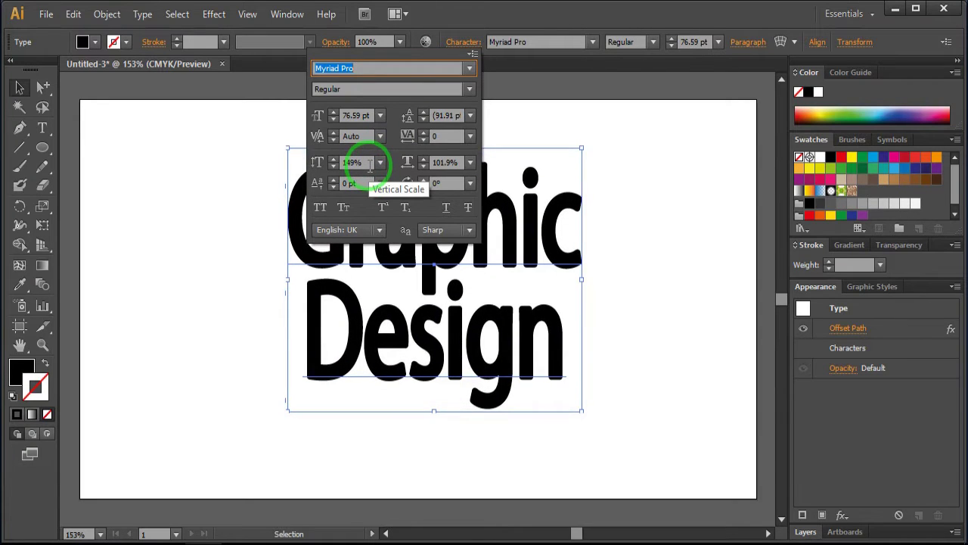
scroll(370, 167, "up", 3)
scroll(370, 166, "up", 2)
scroll(370, 166, "up", 1)
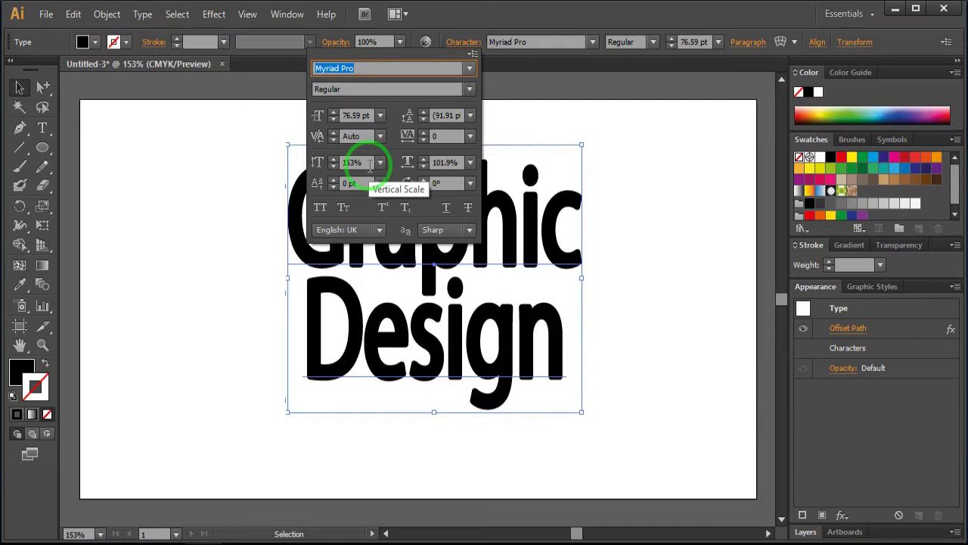
left_click(340, 338)
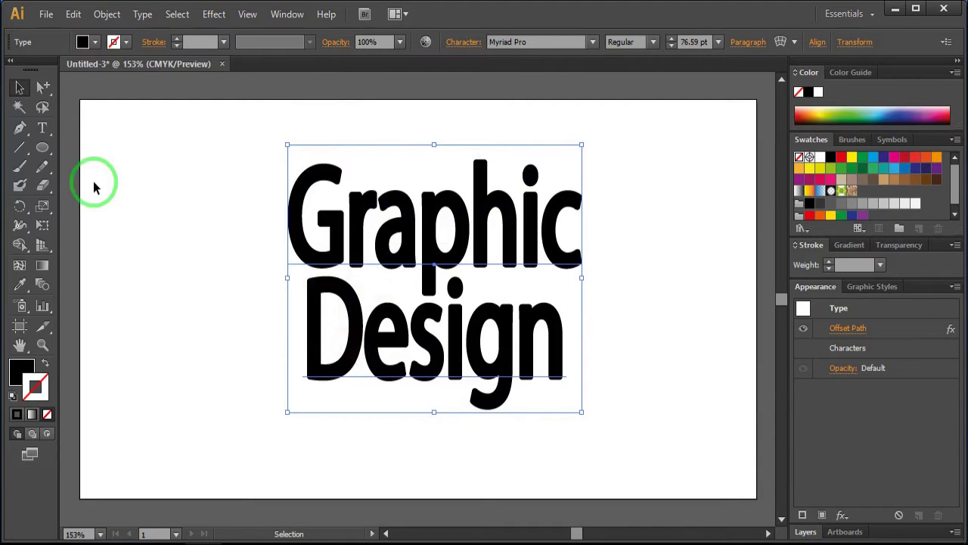
Widen only the Design line to 118% horizontal scale.
left_click(47, 139)
triple_click(371, 360)
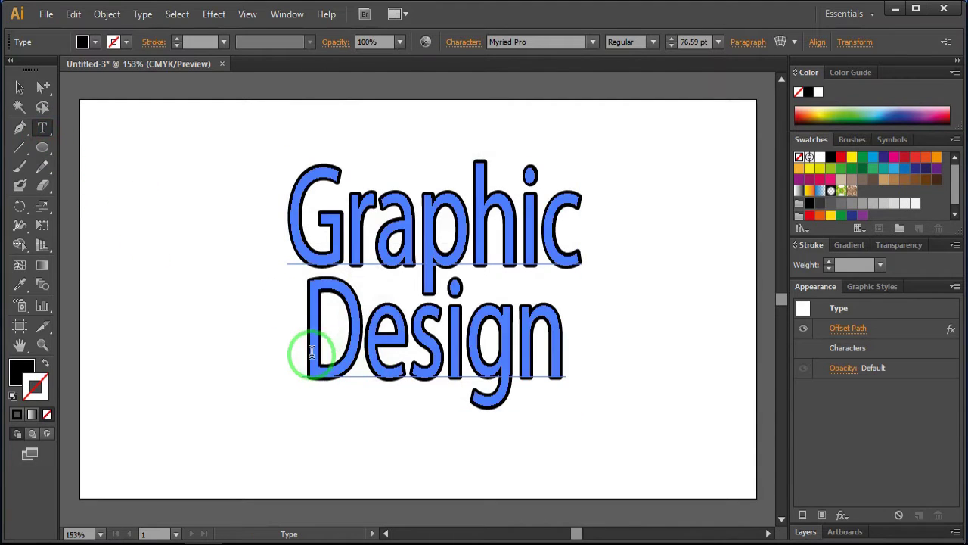
left_click_drag(311, 352, 568, 370)
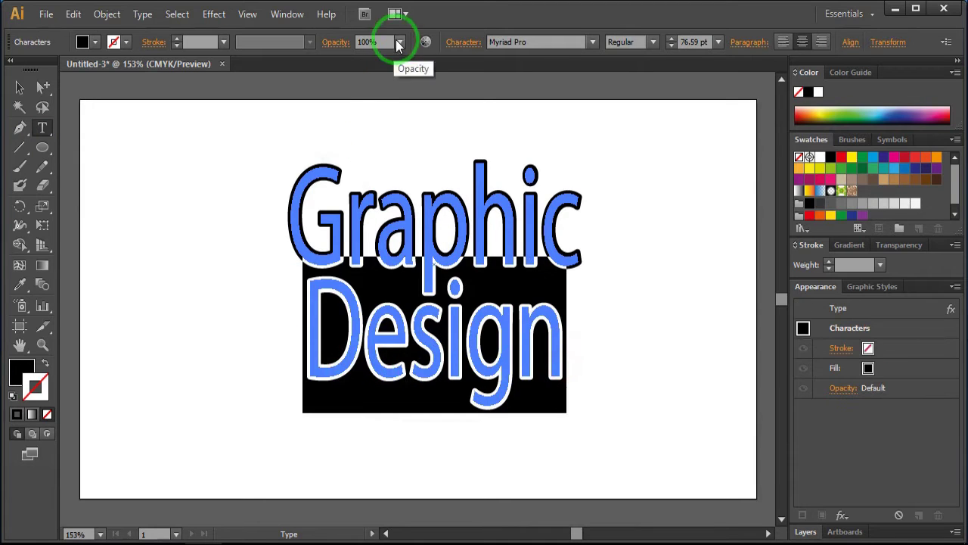
left_click(463, 42)
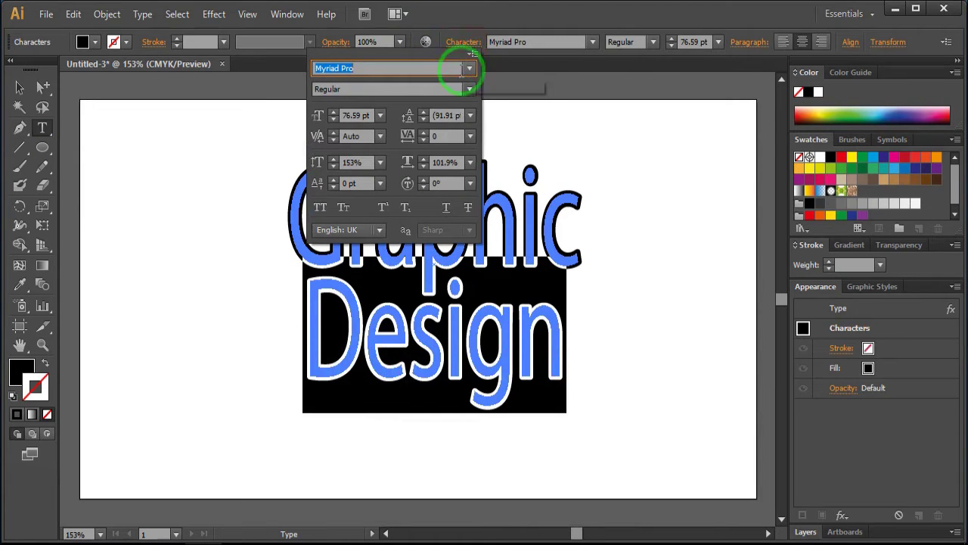
left_click(450, 162)
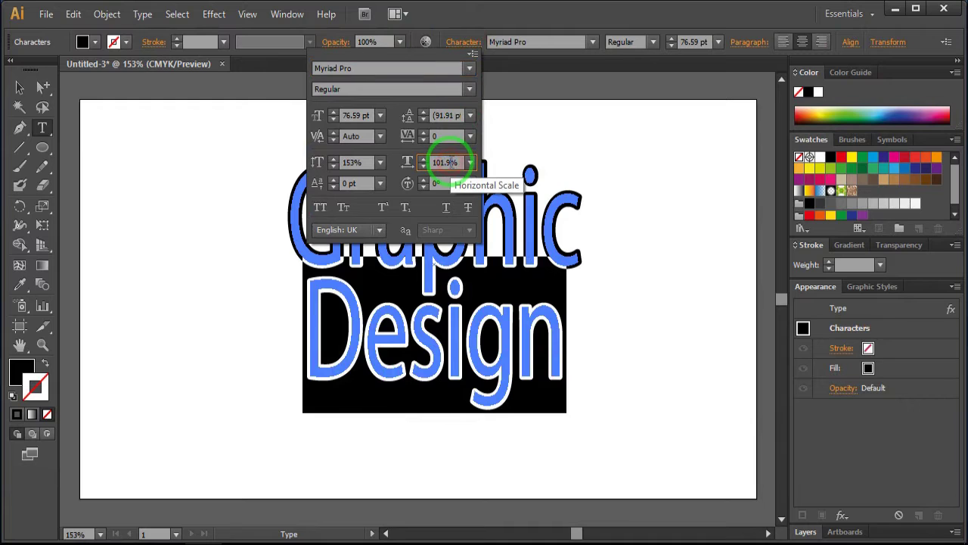
scroll(452, 162, "up", 5)
scroll(452, 161, "up", 5)
scroll(451, 162, "up", 6)
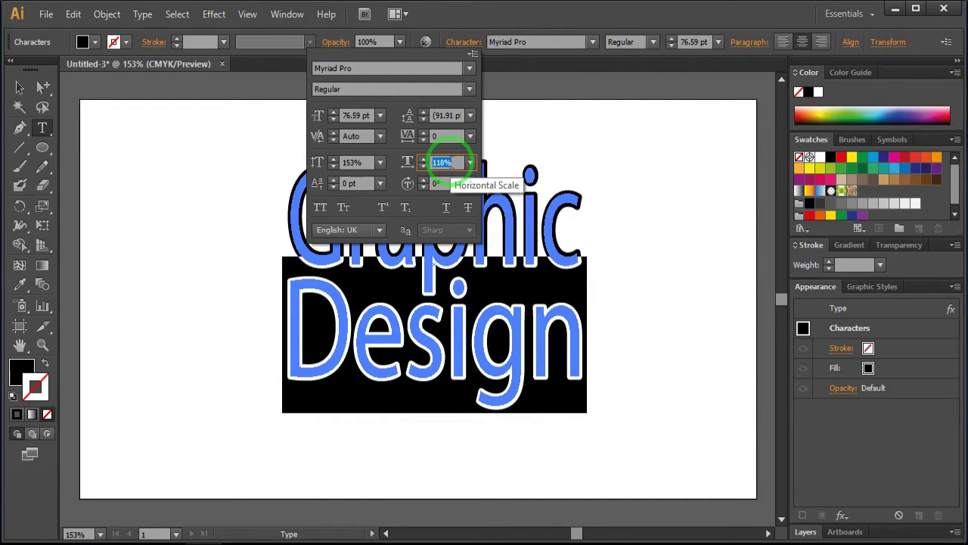
left_click(540, 136)
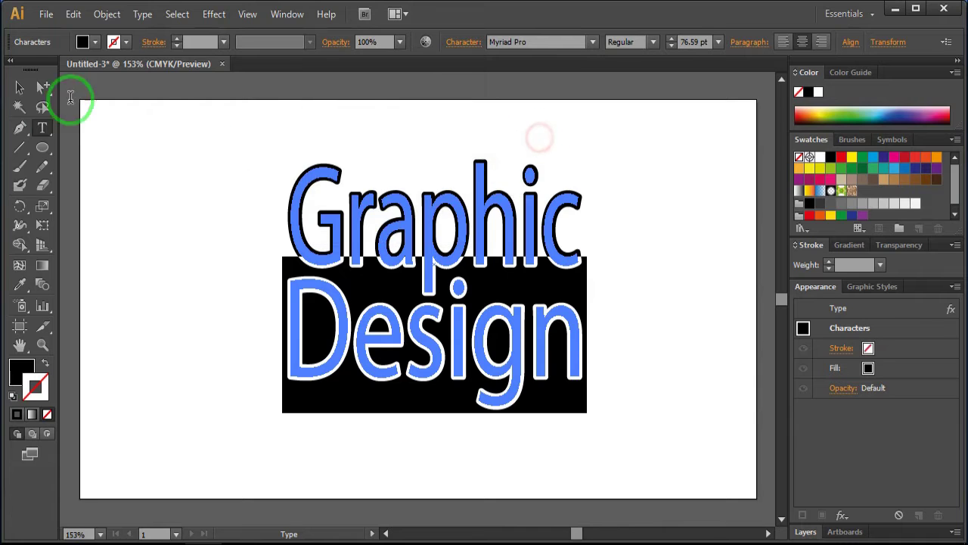
Preview a 3D Extrude & Bevel on the text, then cancel it.
left_click(21, 89)
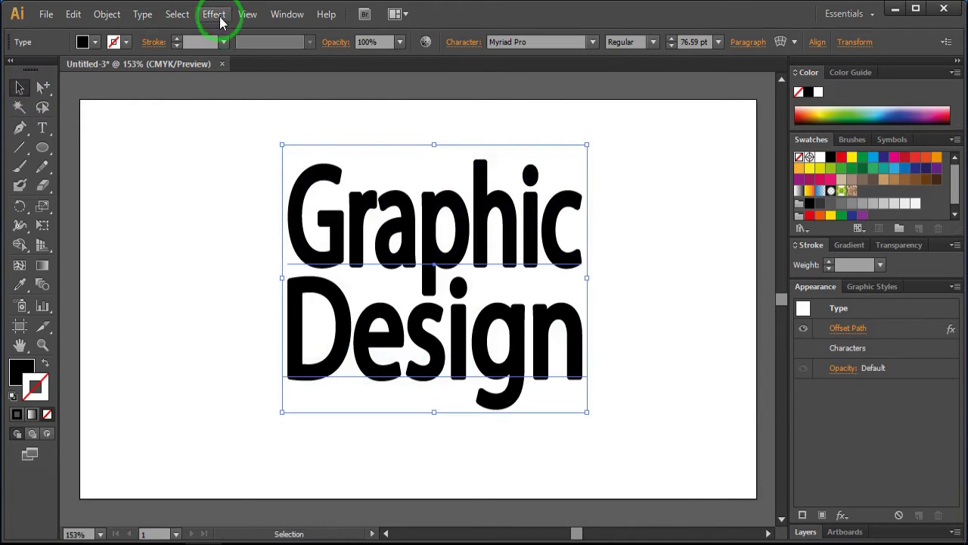
left_click(214, 14)
mouse_move(227, 105)
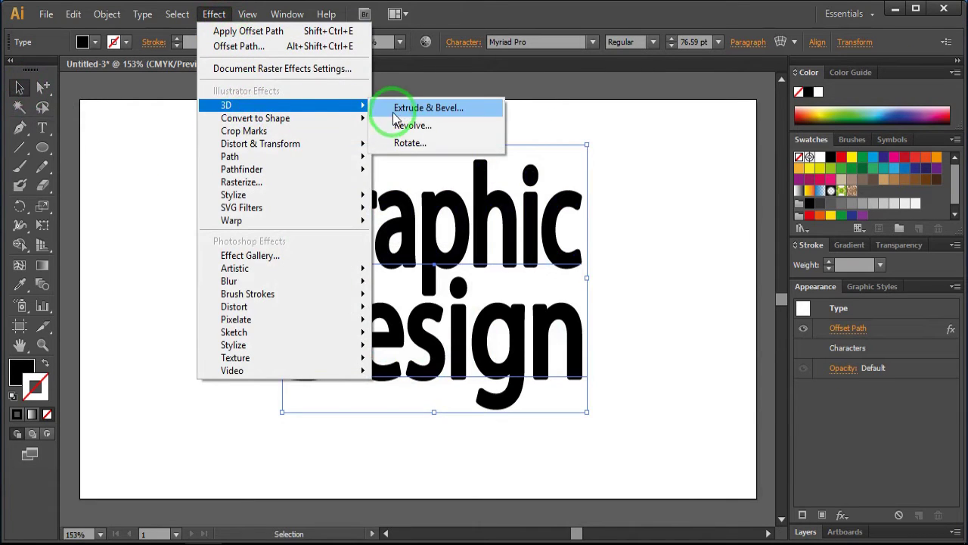
left_click(399, 110)
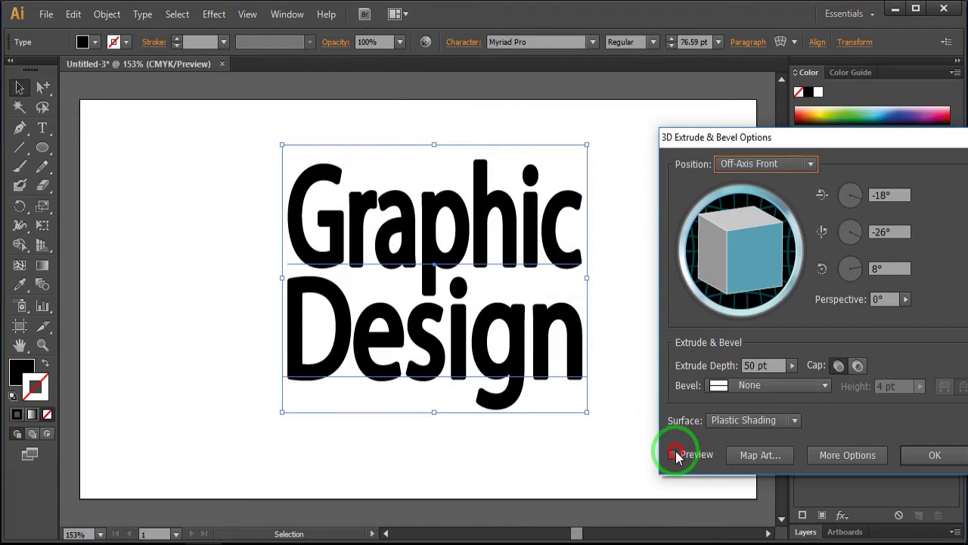
left_click(674, 455)
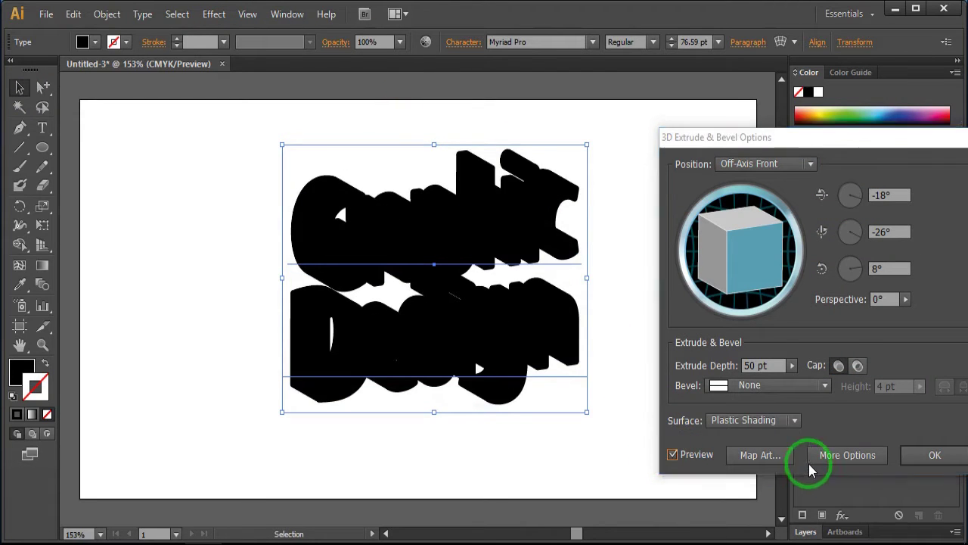
key("Escape")
Give the text a blue C=85 M=50 Y=0 K=0 fill and a blue 1 pt outline.
left_click(95, 42)
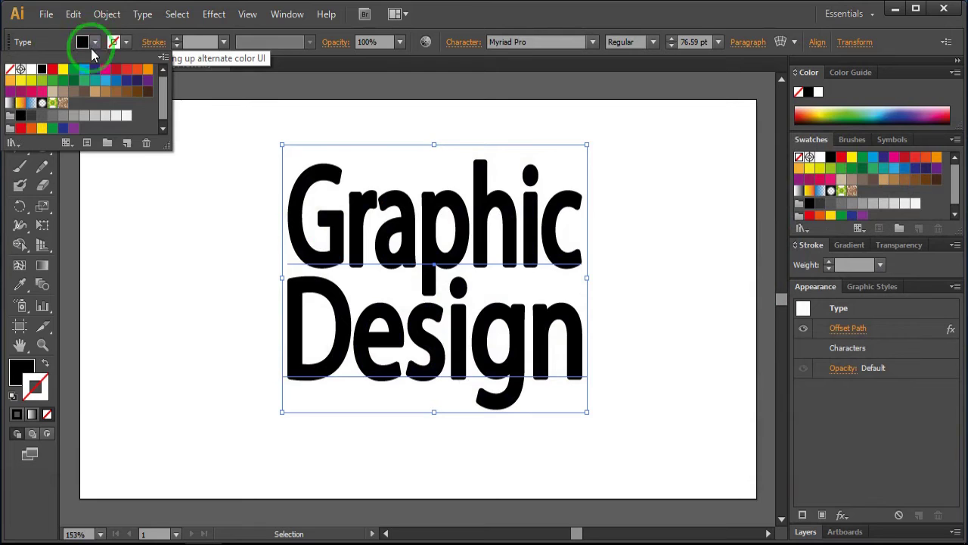
left_click(117, 83)
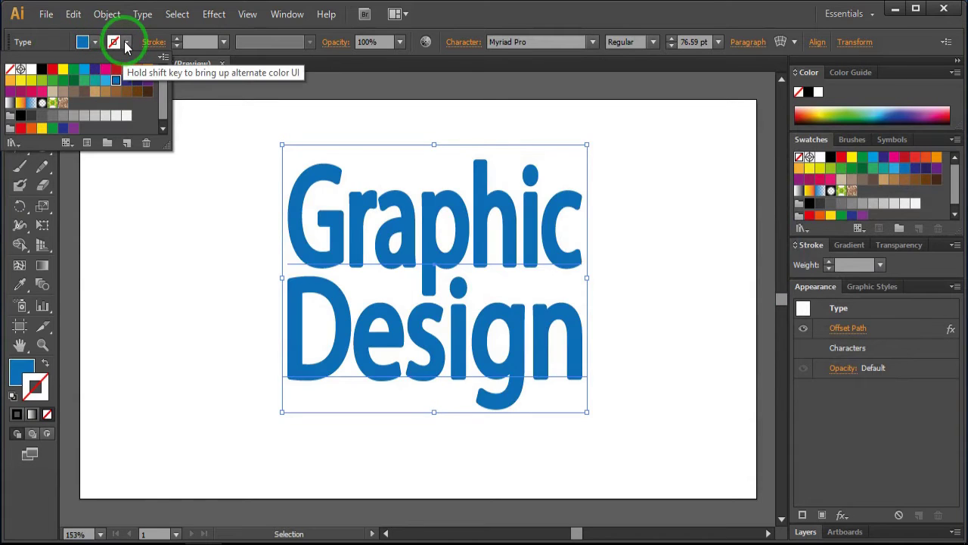
left_click(115, 42)
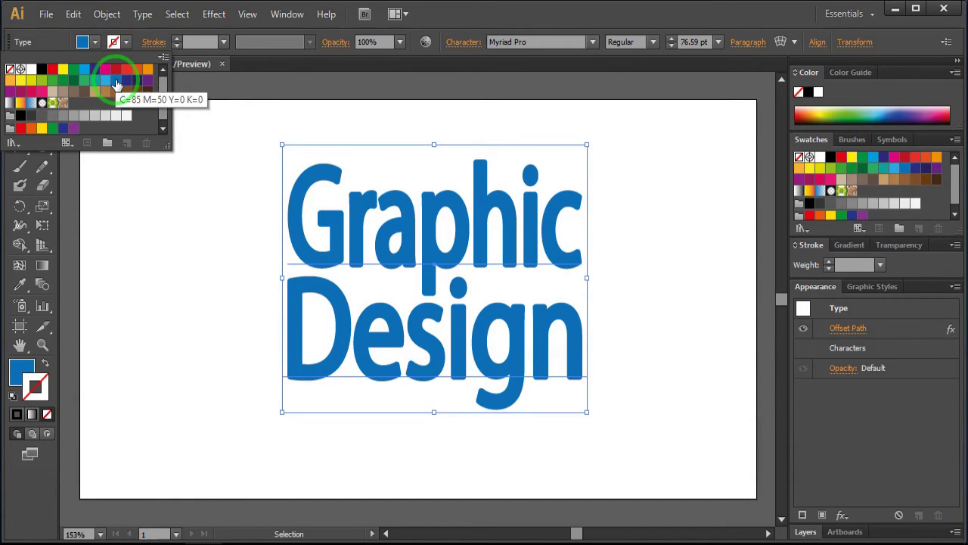
left_click(117, 84)
left_click(265, 74)
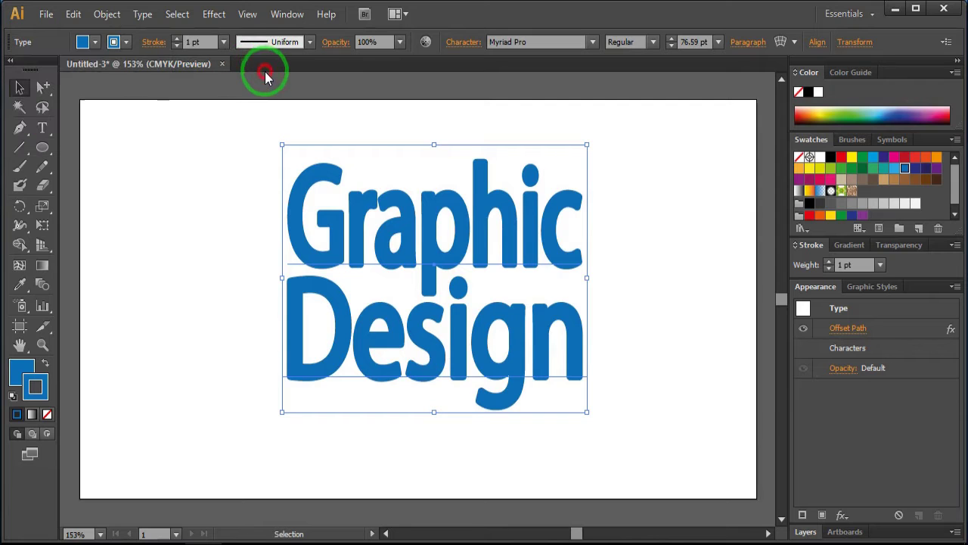
left_click(214, 13)
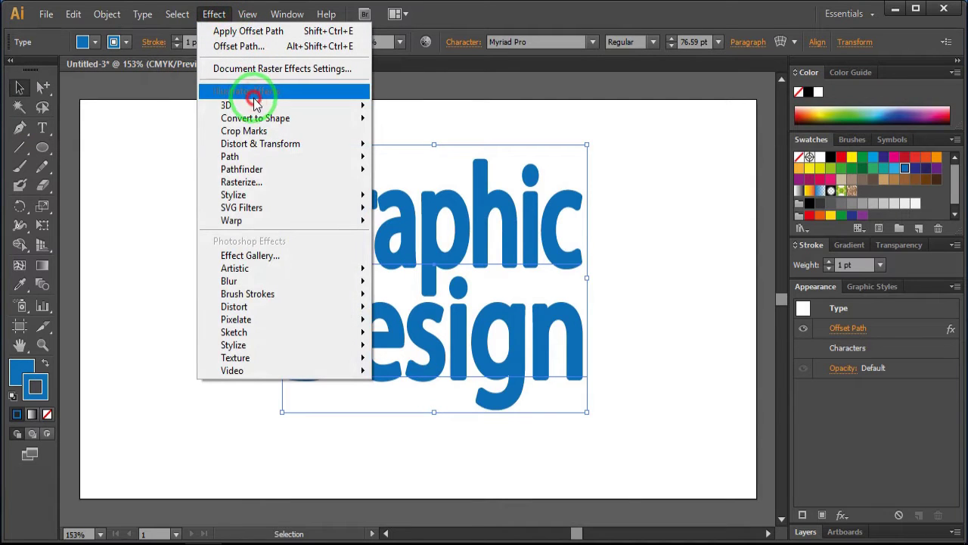
Extrude the blue text with 3D Extrude & Bevel (Off-Axis Front, 50 pt depth), then deselect.
mouse_move(242, 105)
left_click(392, 106)
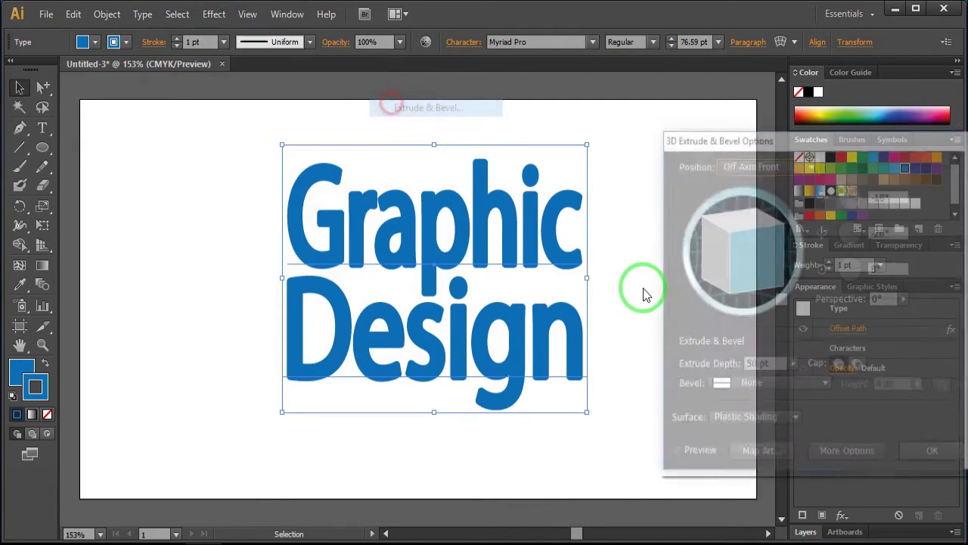
left_click(697, 455)
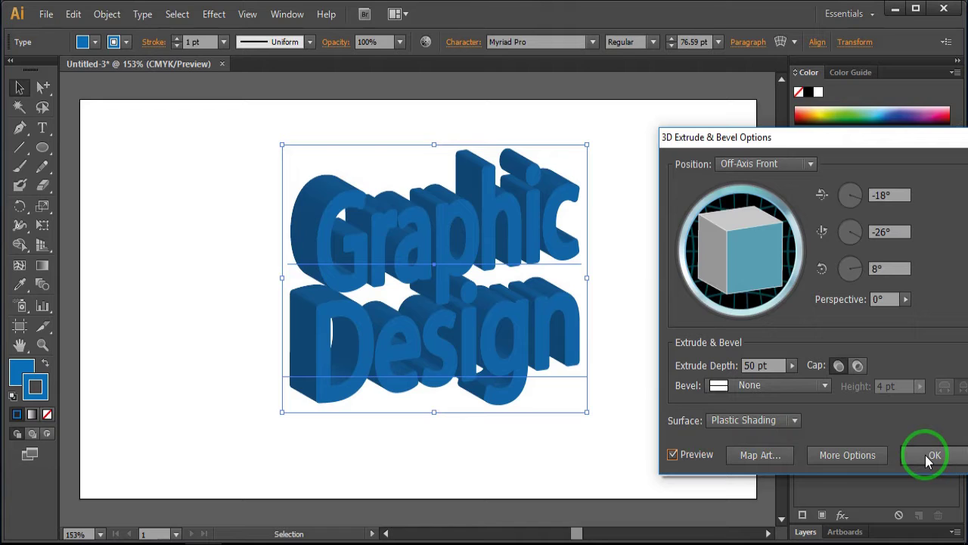
left_click(929, 457)
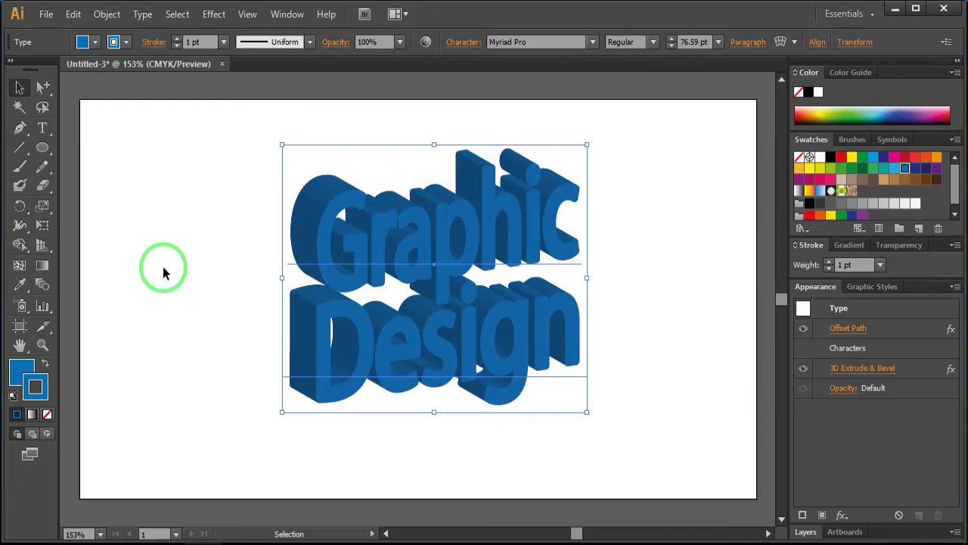
left_click(198, 237)
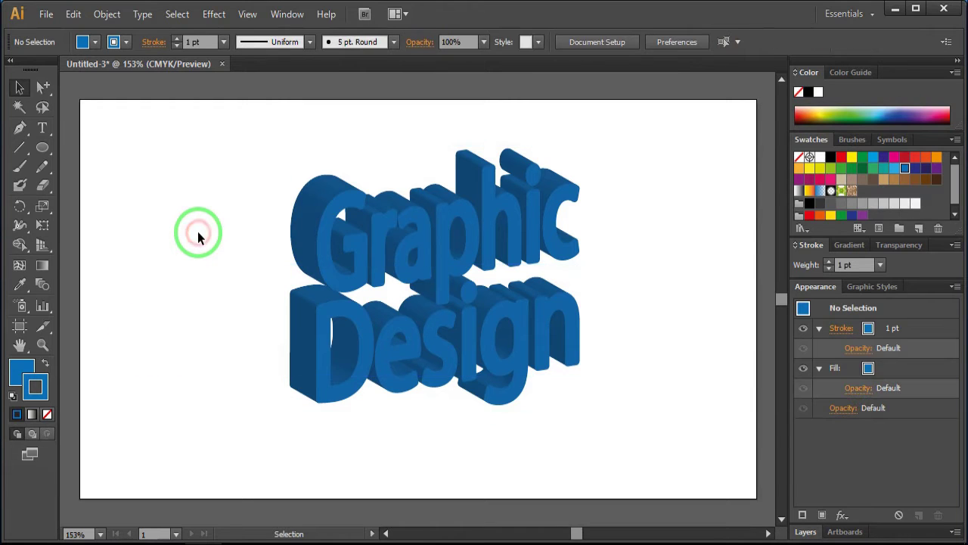
Draw a large ellipse over the left part of the text.
left_click(106, 14)
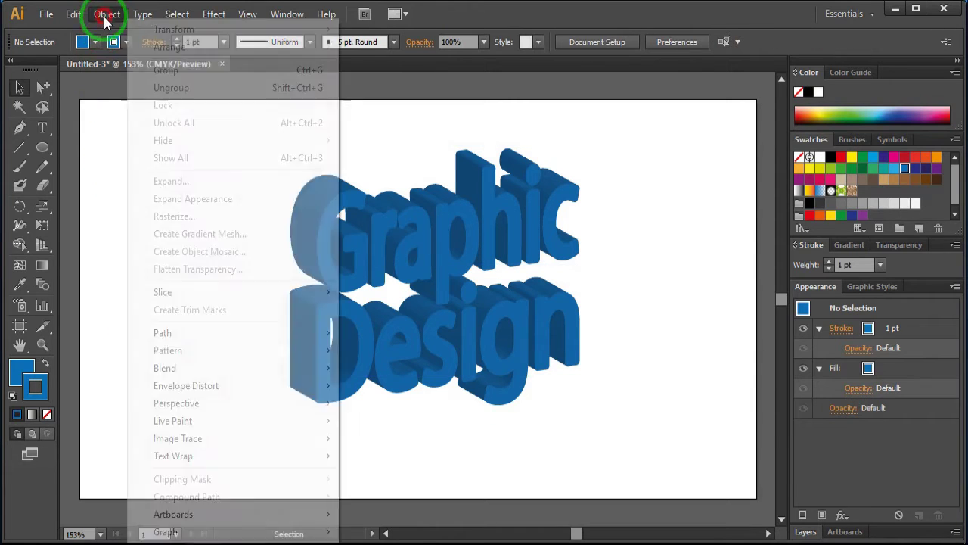
left_click(33, 204)
left_click(42, 148)
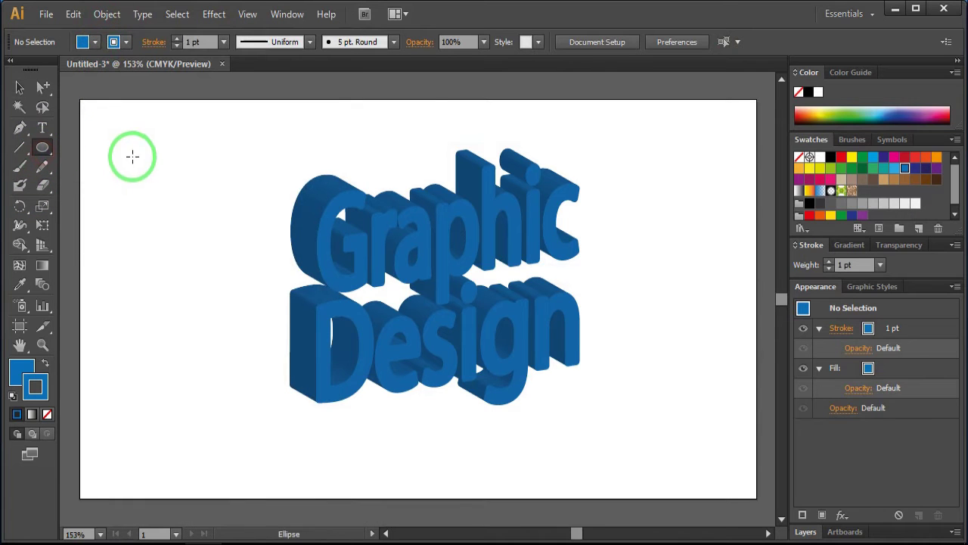
left_click_drag(132, 158, 437, 434)
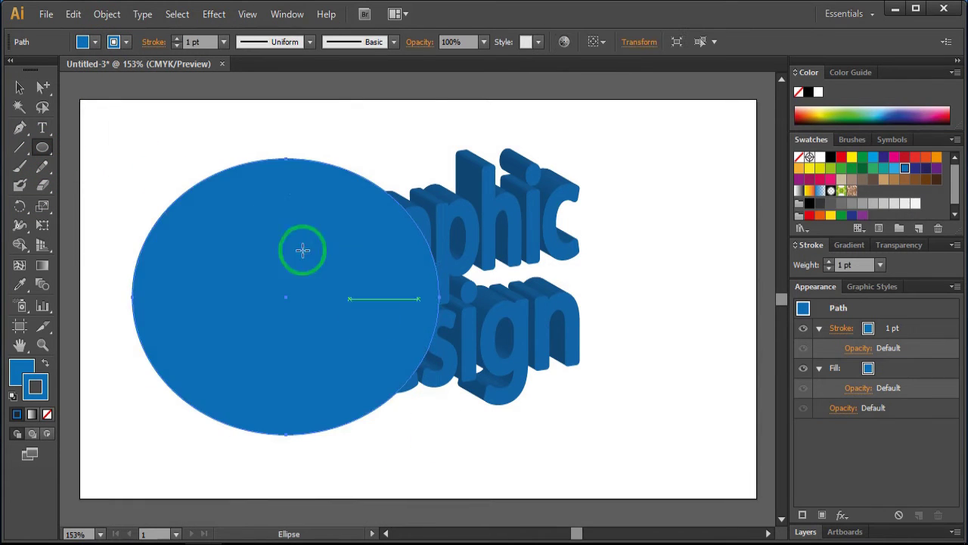
Warp the 3D text into the ellipse with Make with Top Object and centre it.
left_click(19, 85)
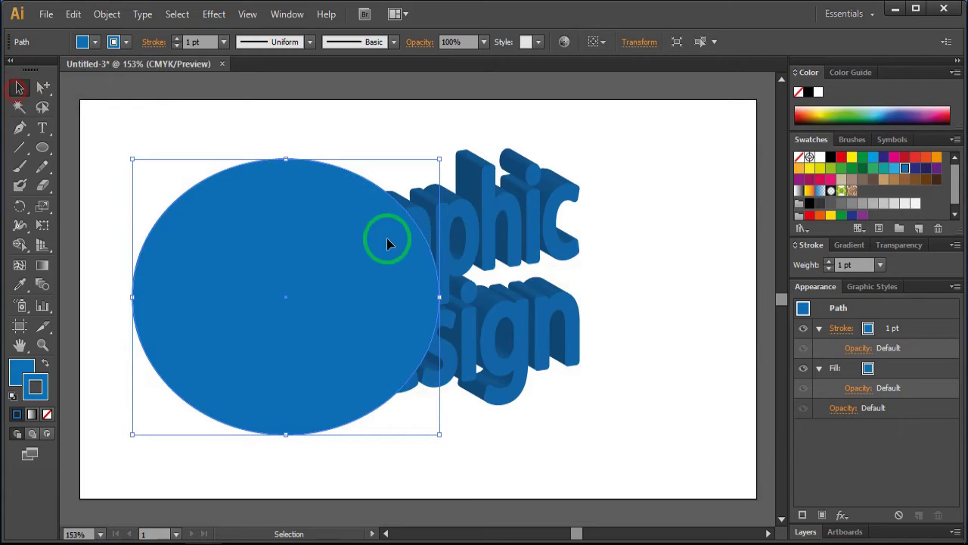
left_click(513, 268, "shift")
left_click(107, 14)
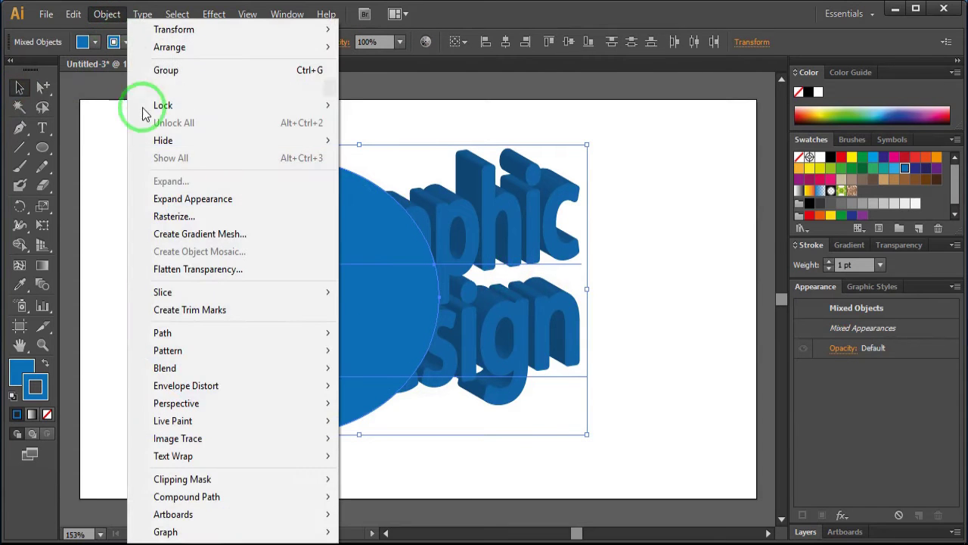
mouse_move(186, 385)
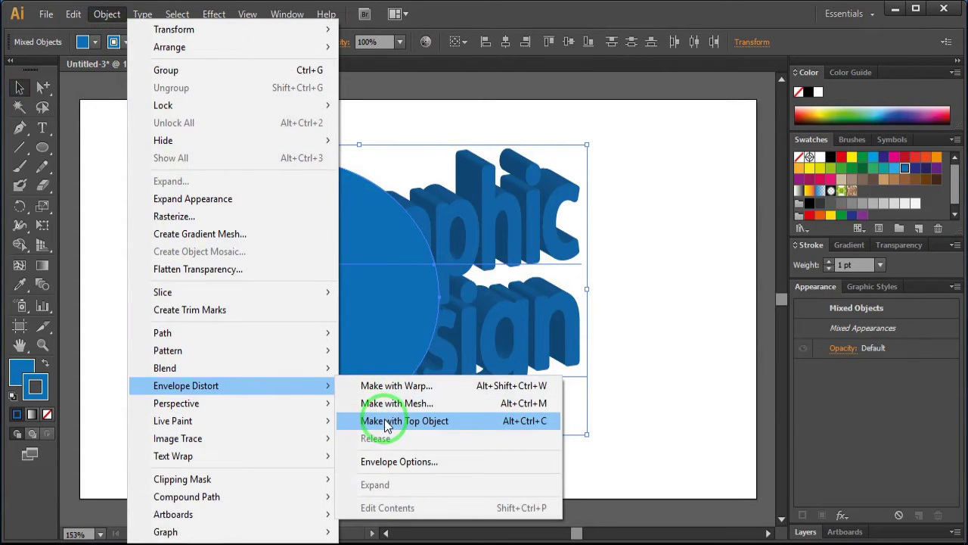
left_click(371, 418)
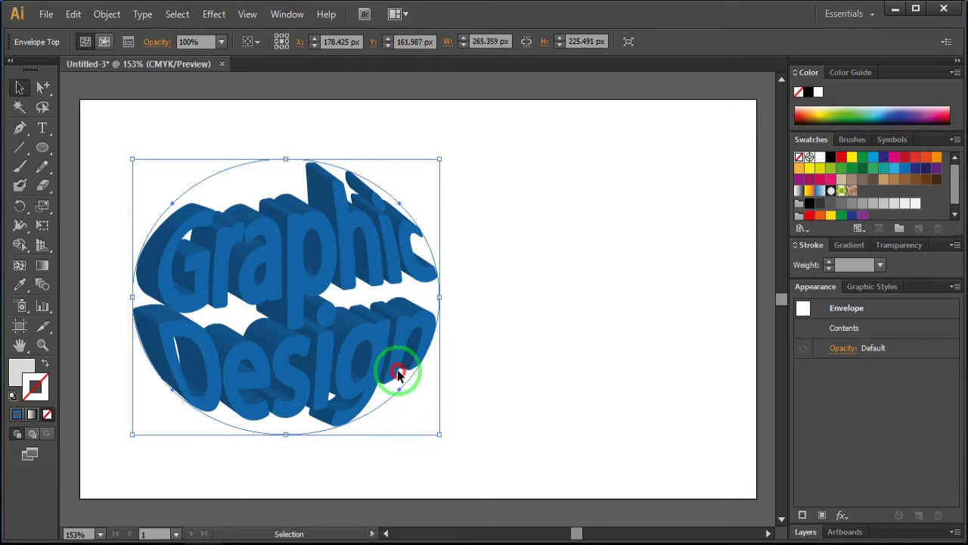
left_click_drag(399, 373, 537, 395)
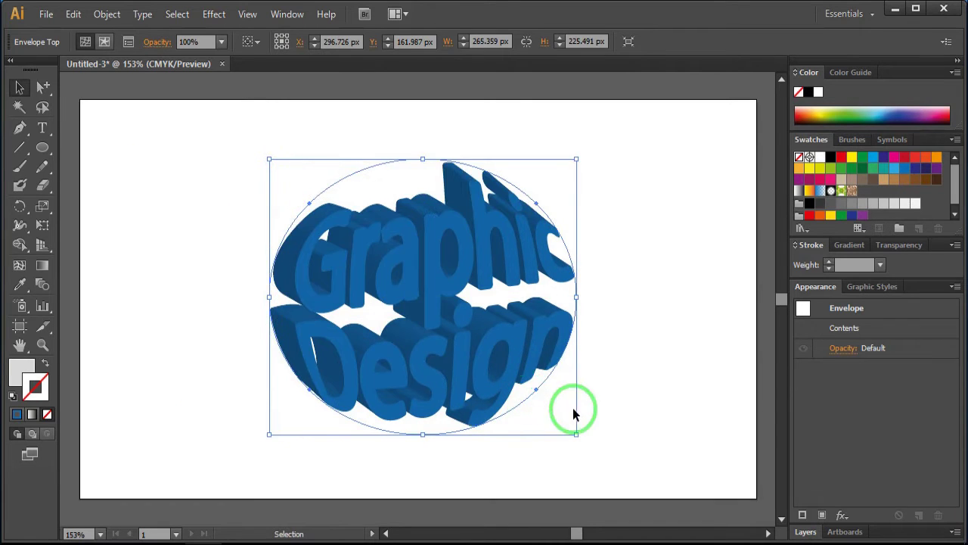
left_click_drag(532, 371, 541, 371)
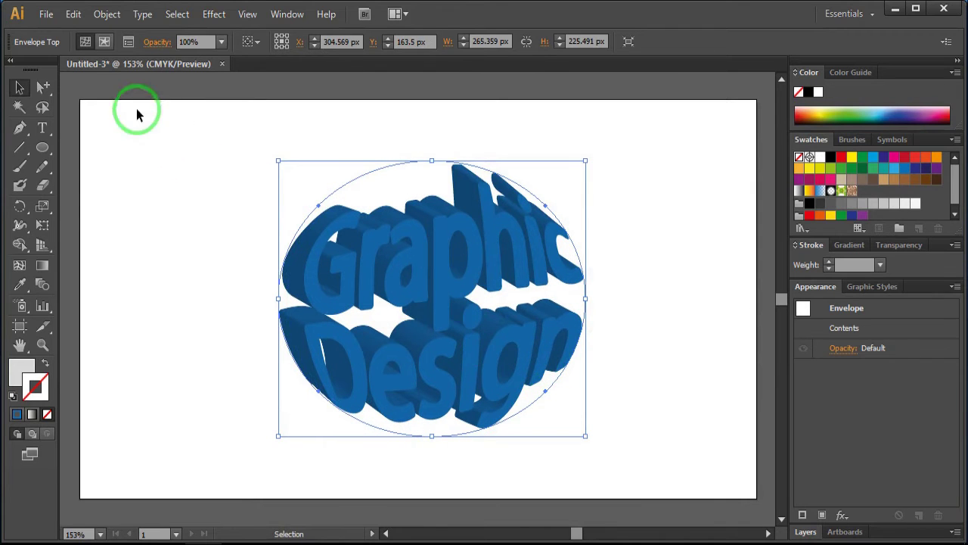
Draw a new ellipse with no fill and a blue outline.
left_click(42, 148)
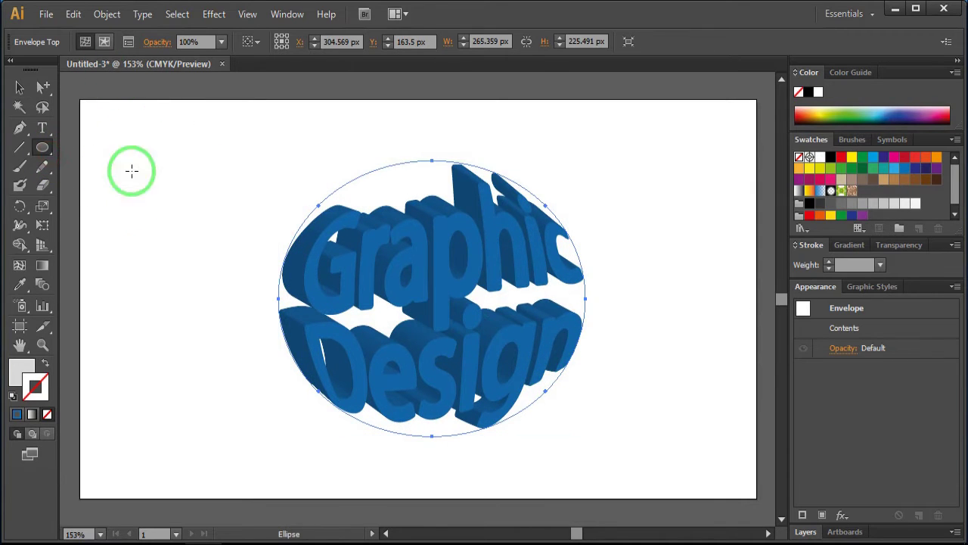
left_click_drag(148, 175, 490, 466)
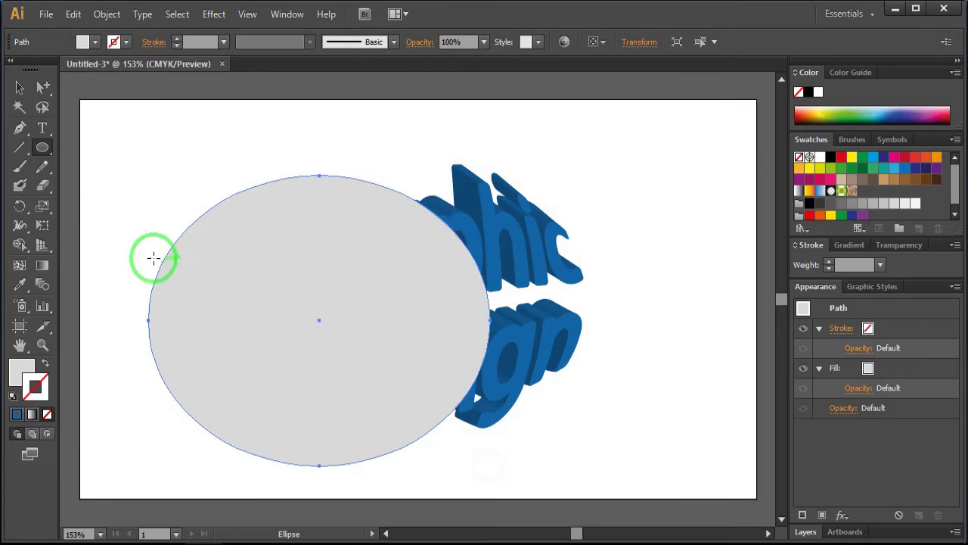
left_click(95, 42)
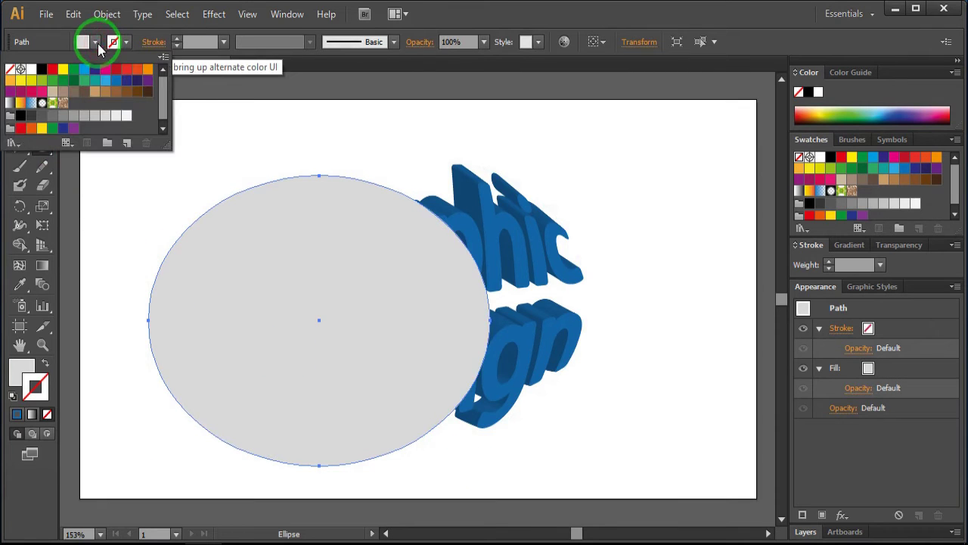
left_click(117, 82)
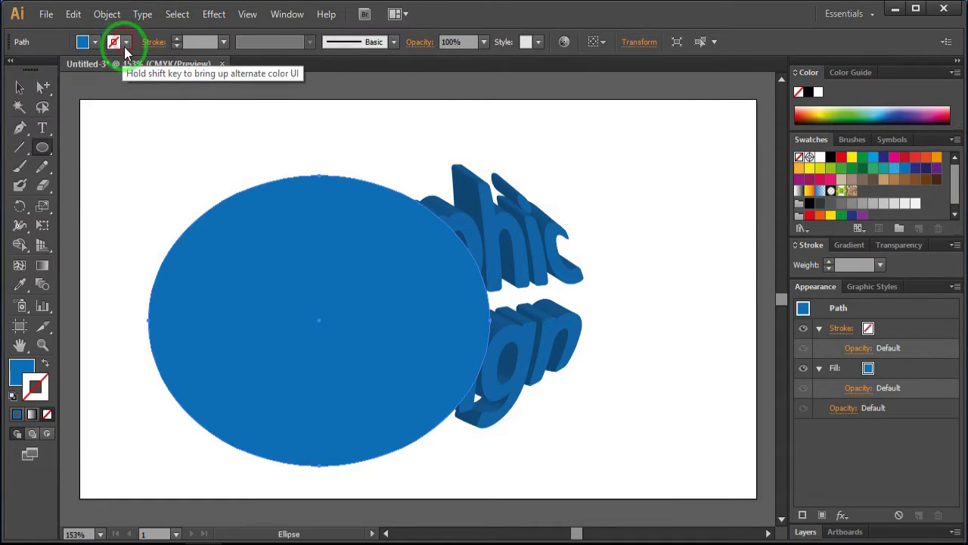
left_click(125, 47)
left_click(116, 79)
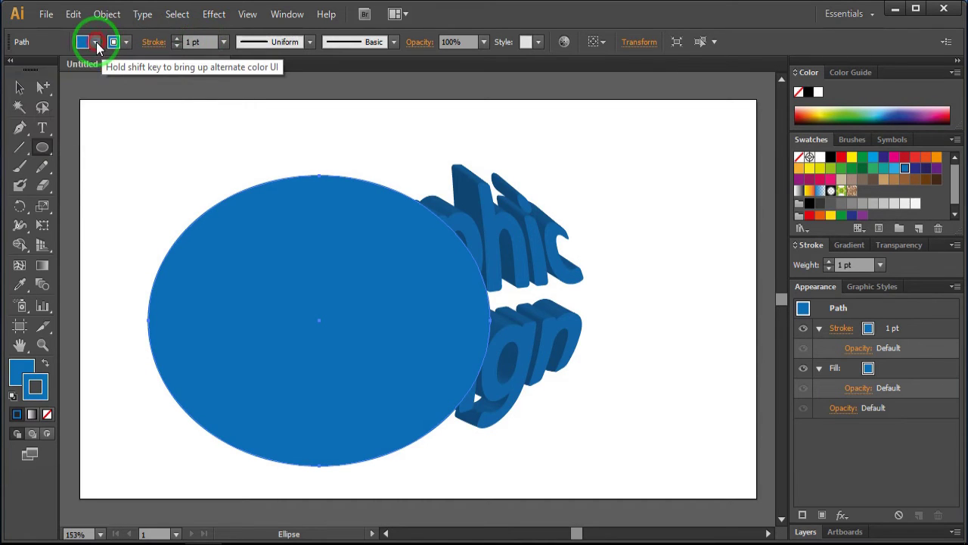
left_click(10, 73)
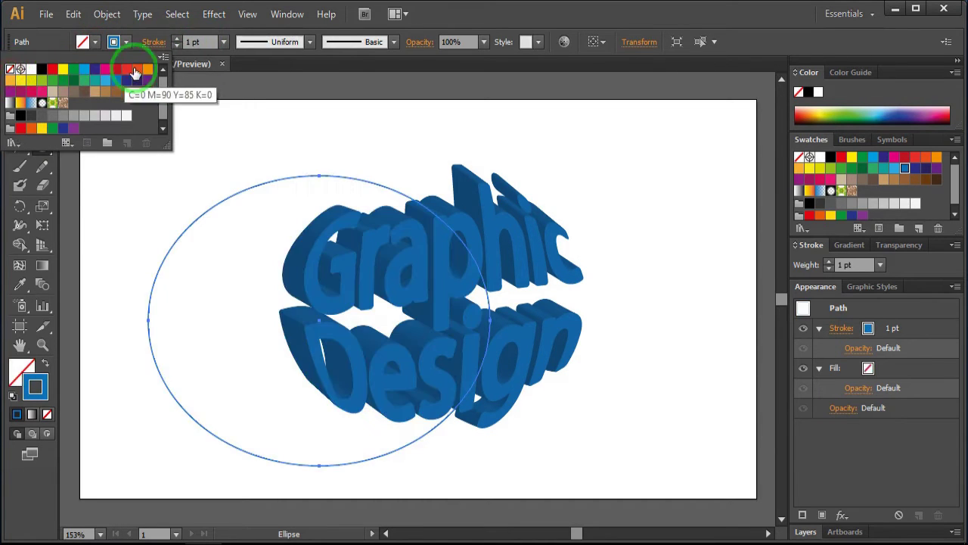
left_click(209, 43)
Thicken the ring's stroke weight toward 16 pt.
key("Up")
key("Up")
key("Up")
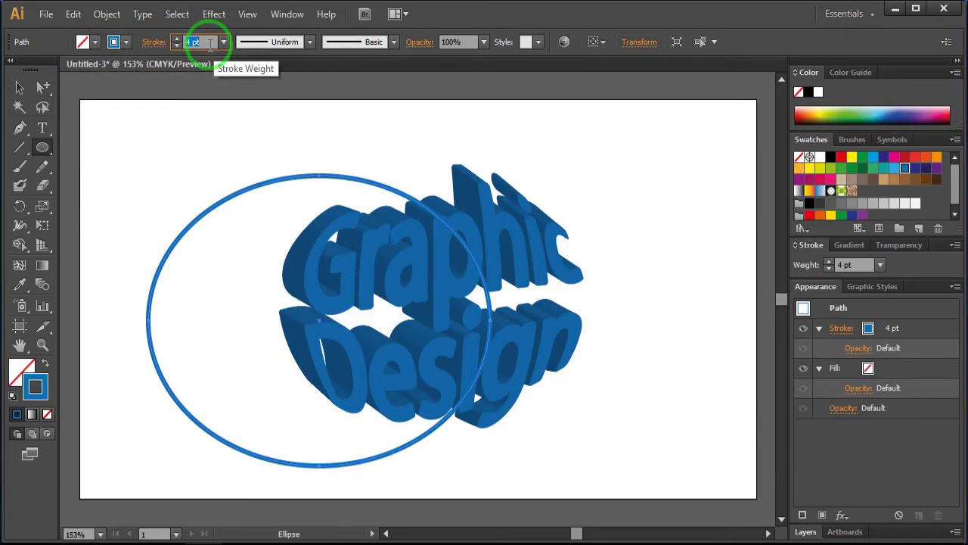
key("Up")
key("Up")
key("Up")
key("Up")
key("Up")
key("Up")
key("Up")
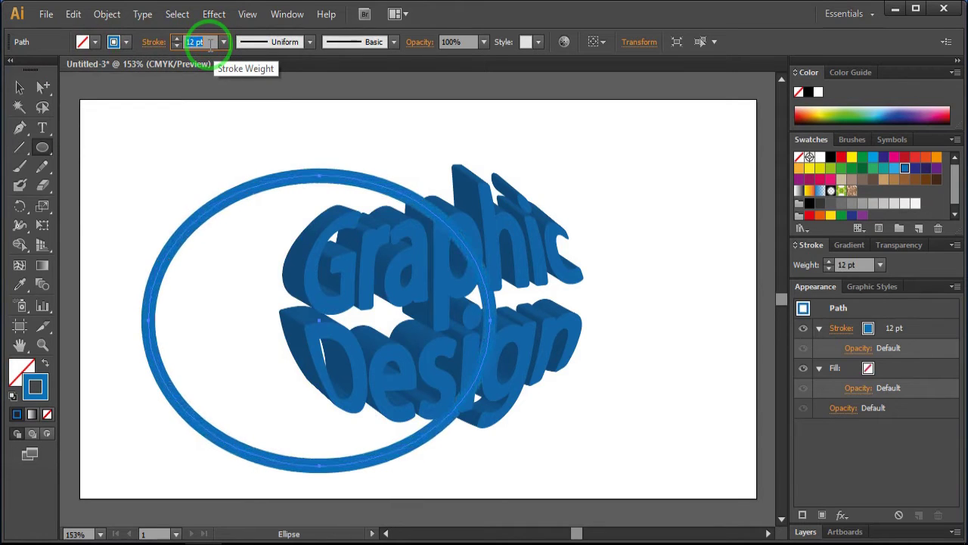
key("Up")
key("Up")
key("Up")
key("Up")
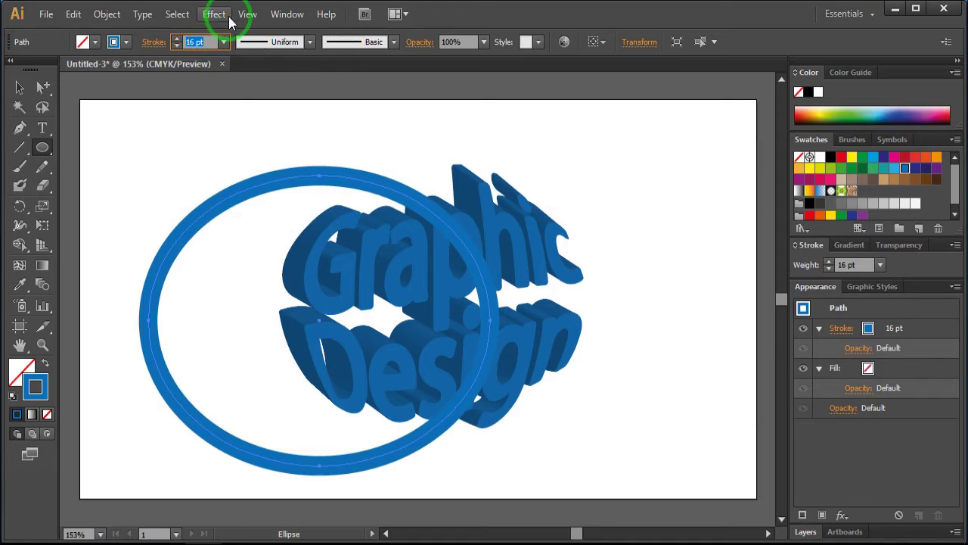
Apply a 3D Extrude & Bevel effect to the blue ring.
left_click(214, 15)
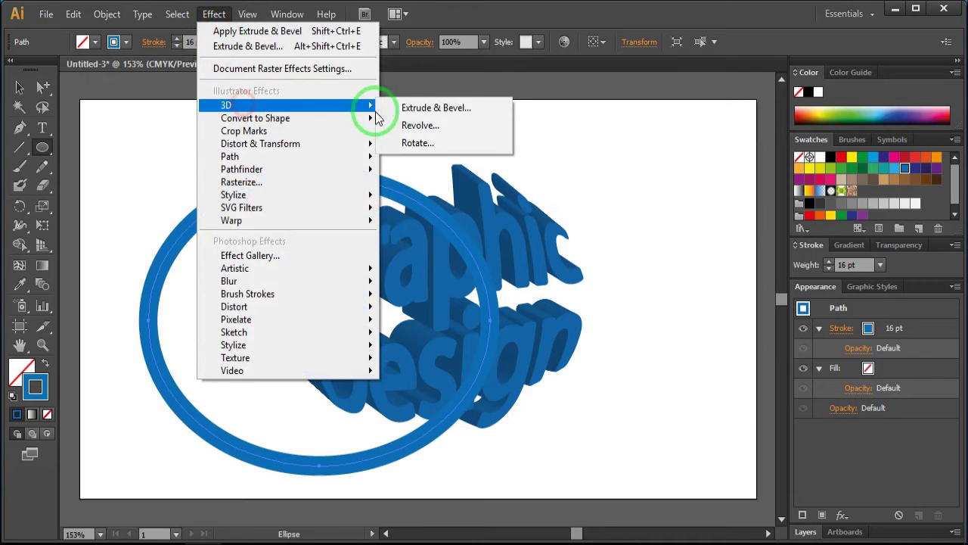
left_click(401, 107)
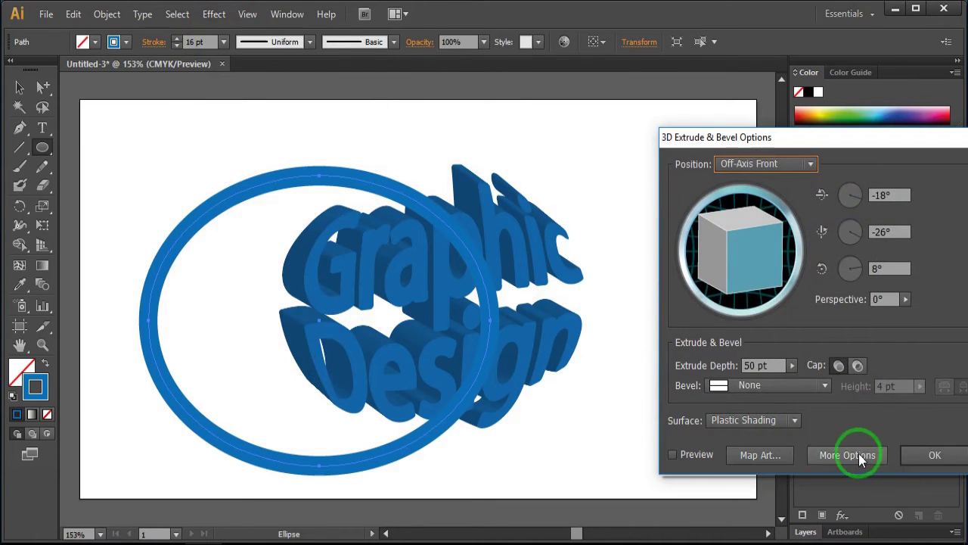
left_click(917, 455)
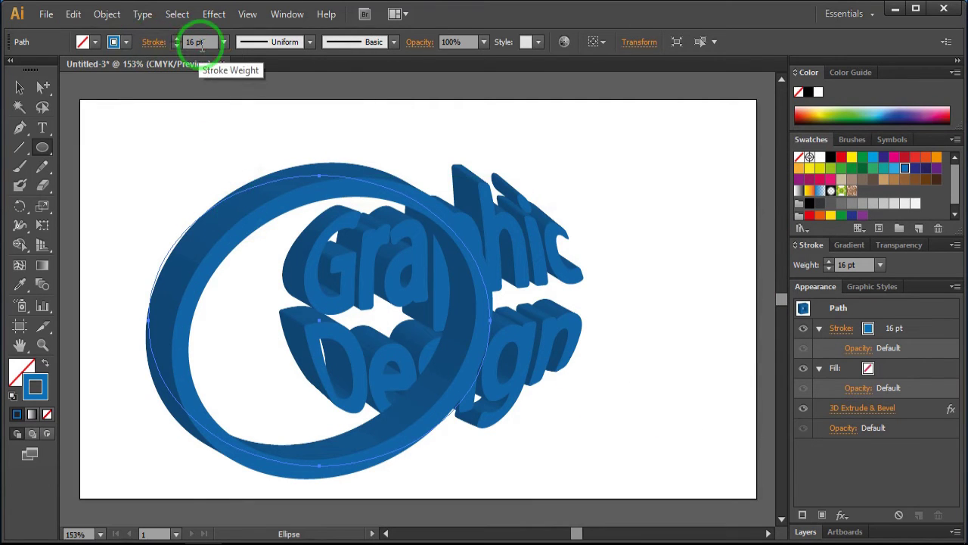
Try 18 pt and 17 pt stroke weights, settling on 16 pt.
key("Up")
key("Up")
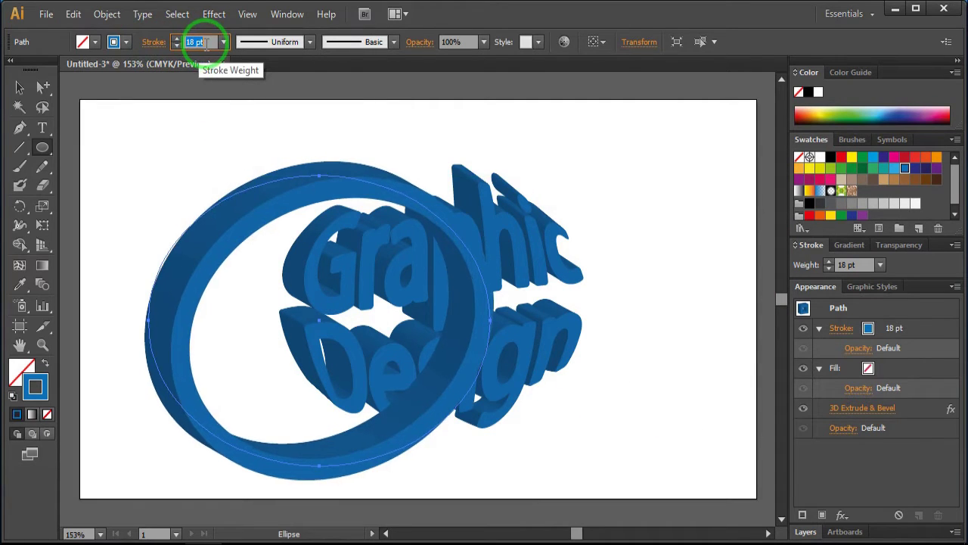
key("Down")
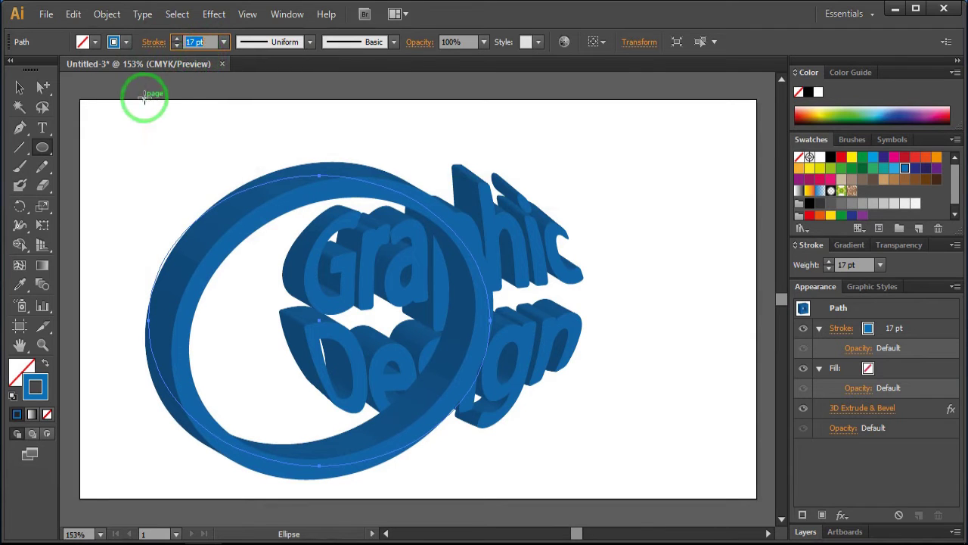
key("Down")
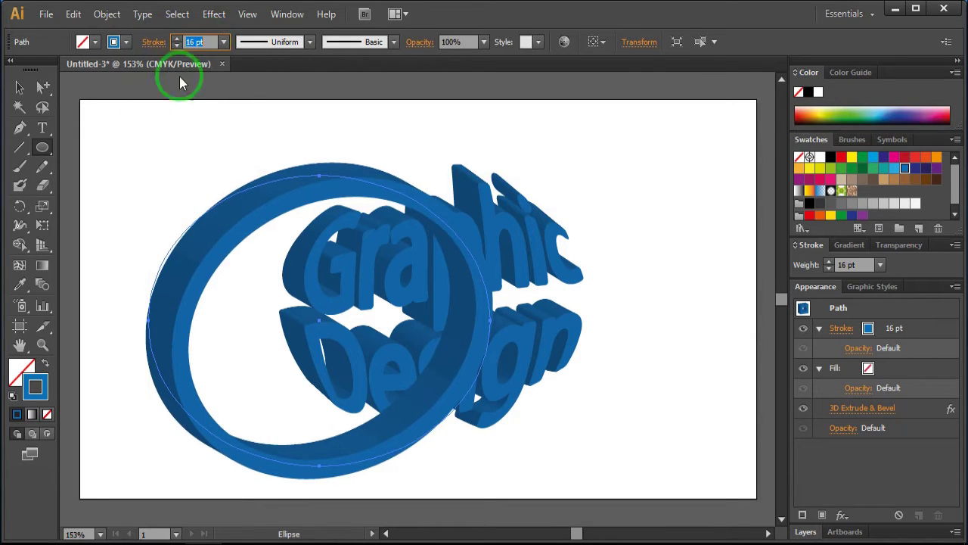
Move the 3D ring over the lettering and stretch it wider and taller to encircle it.
left_click(19, 87)
left_click_drag(261, 213, 367, 192)
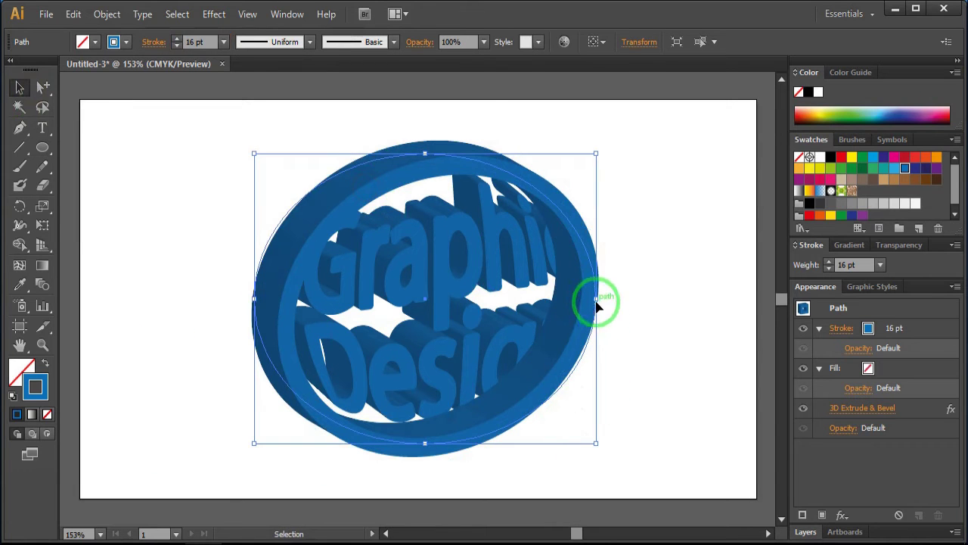
left_click_drag(597, 298, 613, 299)
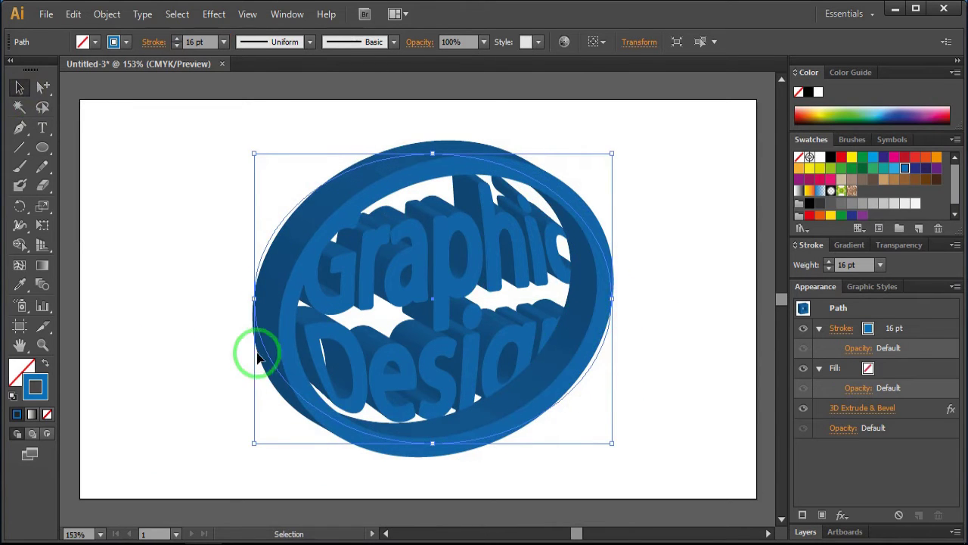
left_click_drag(256, 300, 243, 299)
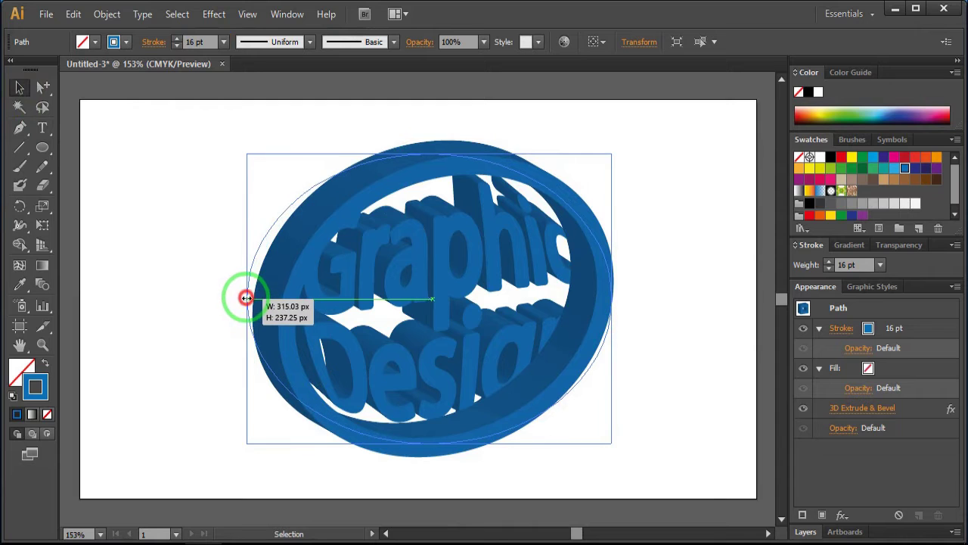
left_click_drag(428, 154, 428, 147)
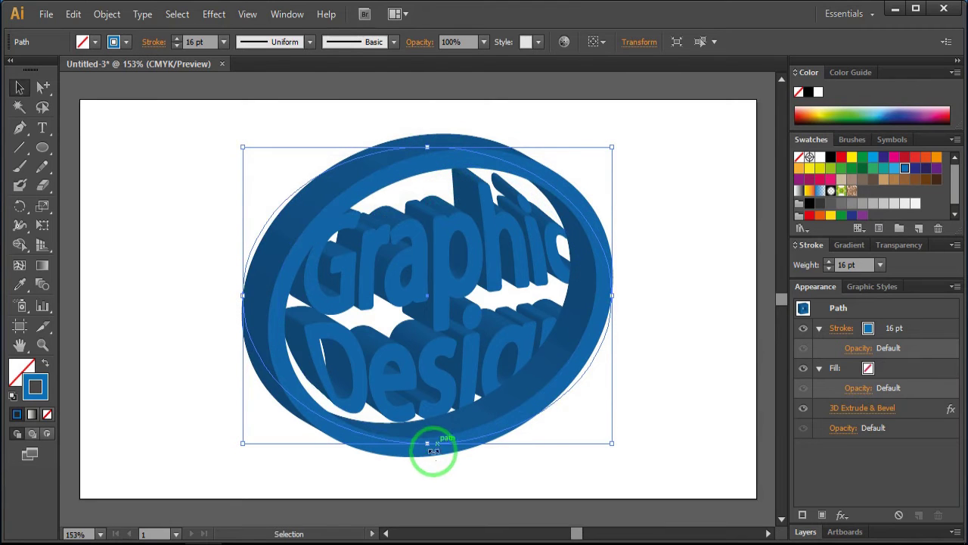
Send the 3D ring behind the Graphic Design text and stretch it taller.
right_click(484, 421)
mouse_move(528, 394)
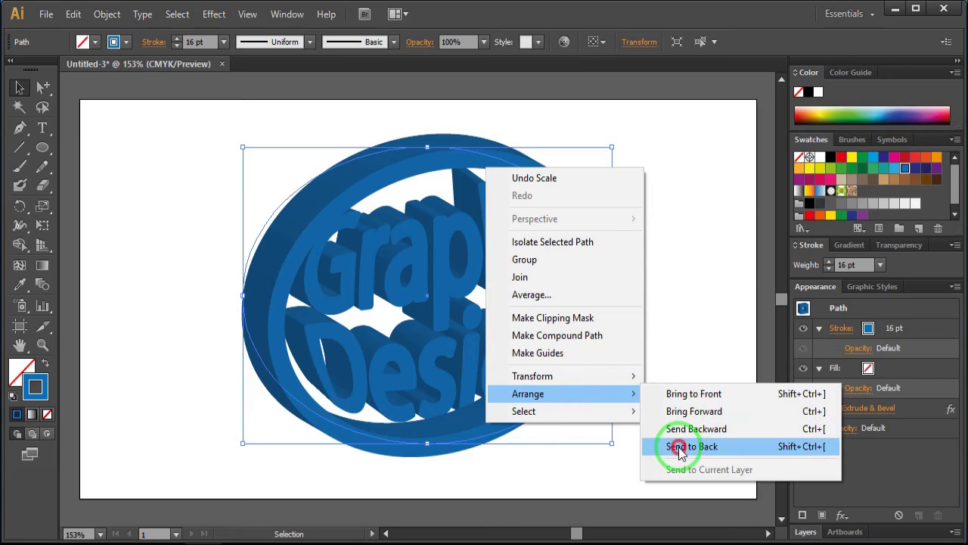
left_click(677, 446)
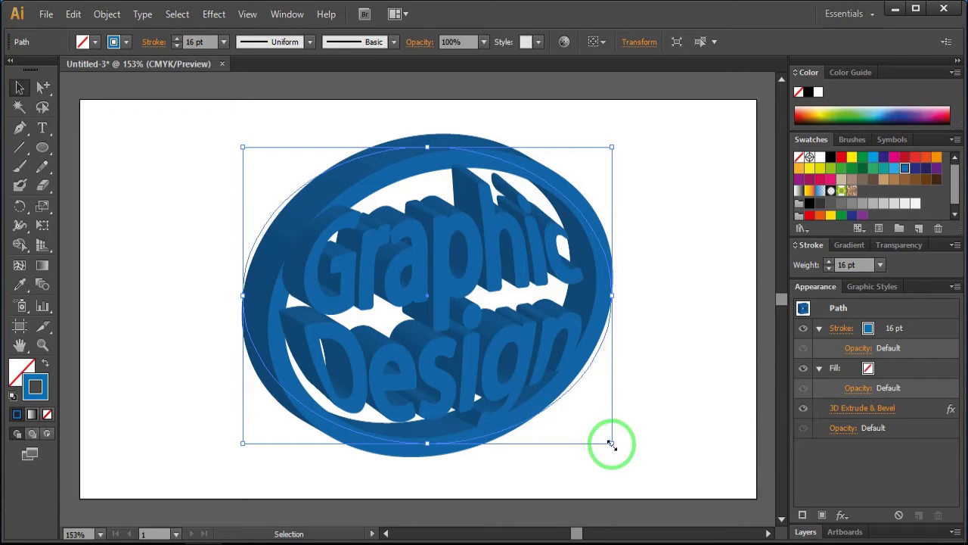
left_click_drag(612, 444, 609, 459)
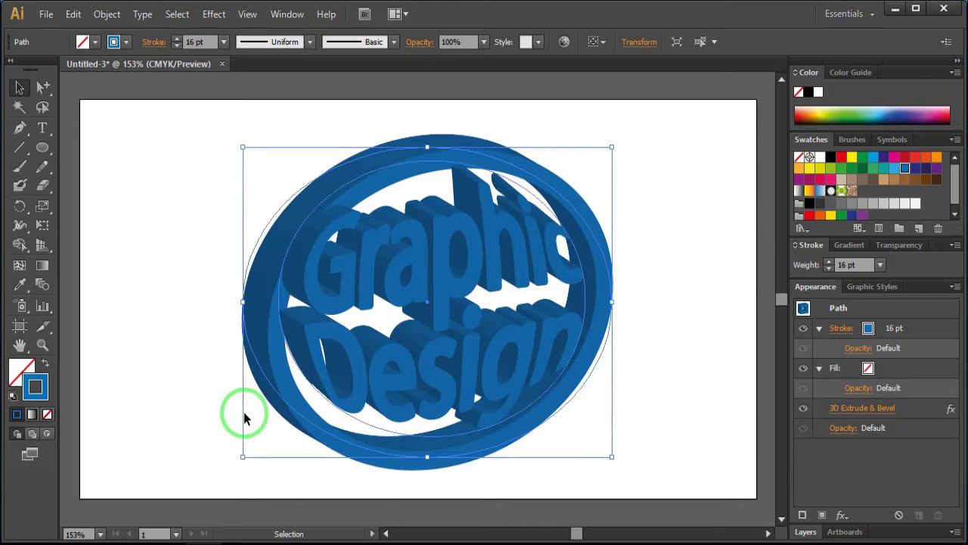
Tilt the ring slightly, nudge it to frame the lettering, and deselect it.
left_click_drag(234, 459, 216, 436)
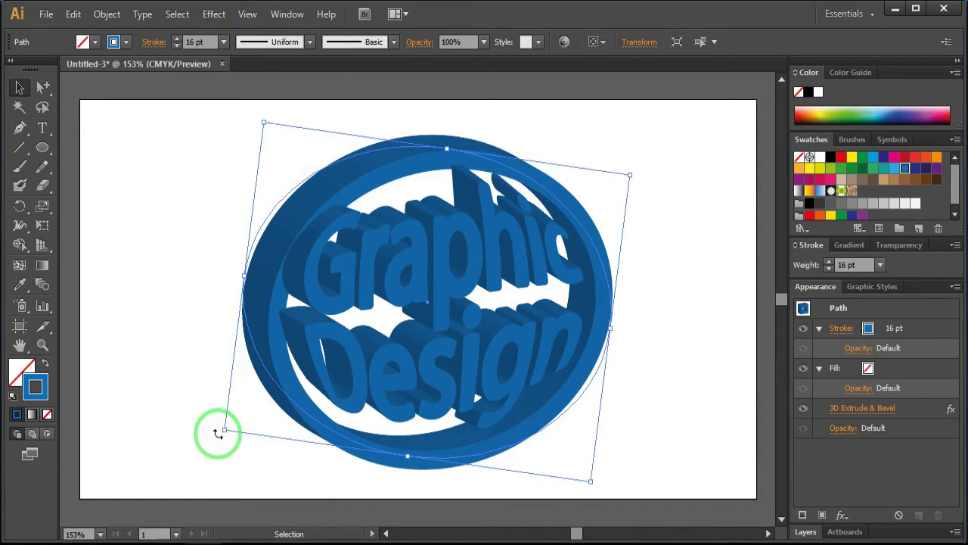
left_click_drag(218, 431, 212, 421)
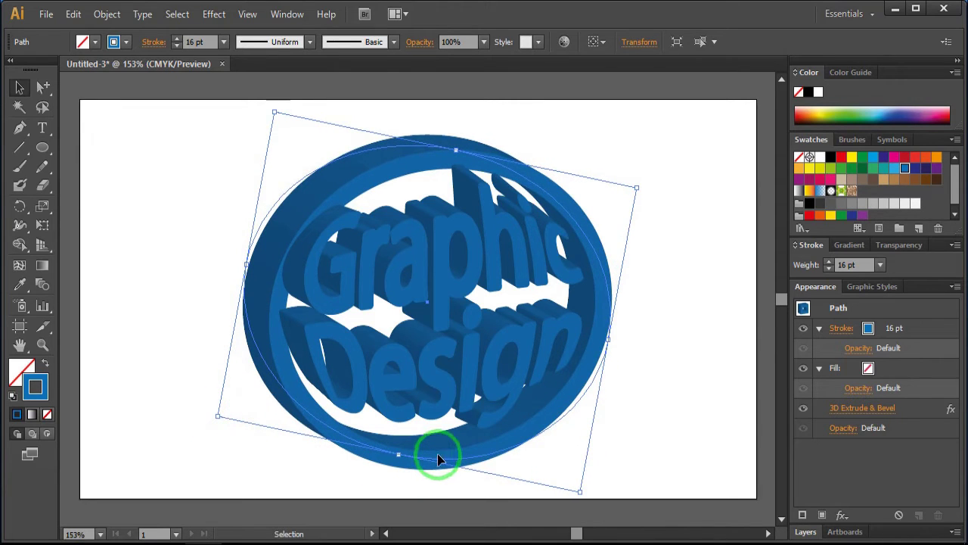
left_click_drag(438, 453, 440, 444)
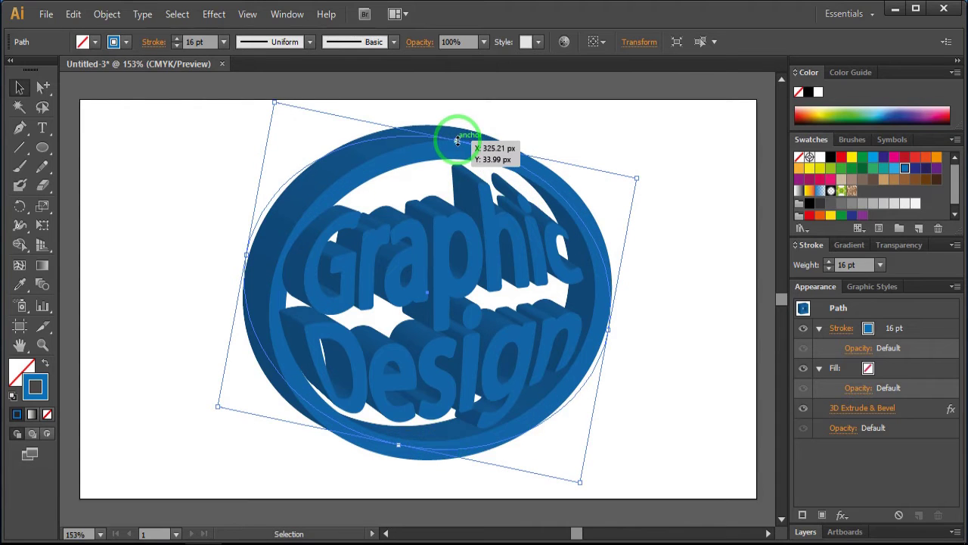
left_click_drag(457, 141, 458, 152)
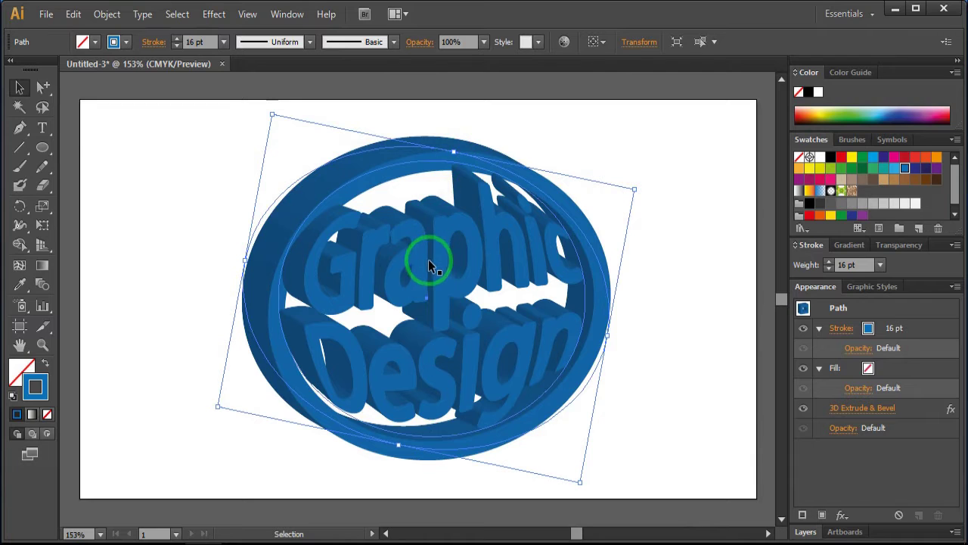
left_click(686, 263)
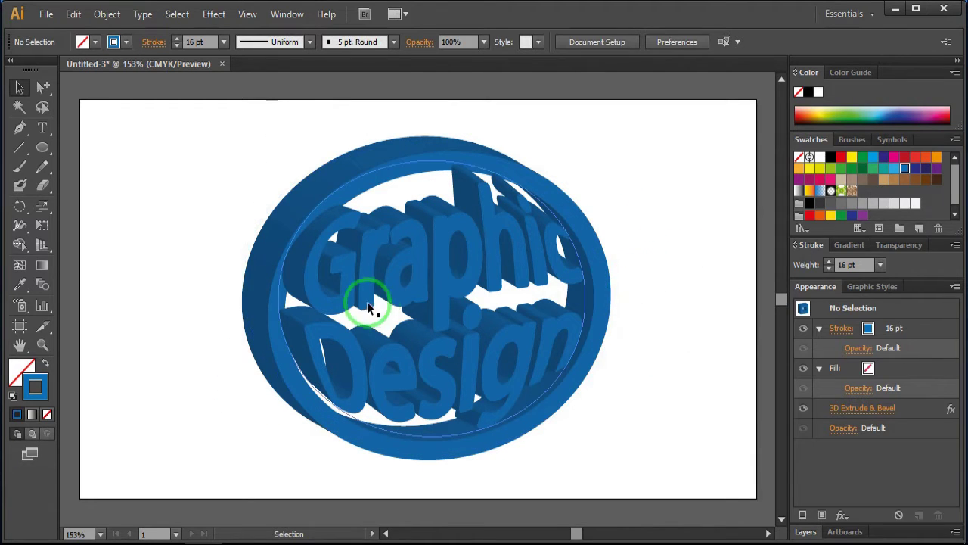
Expand the warped Graphic Design text into editable shapes with Object > Expand.
left_click(342, 309)
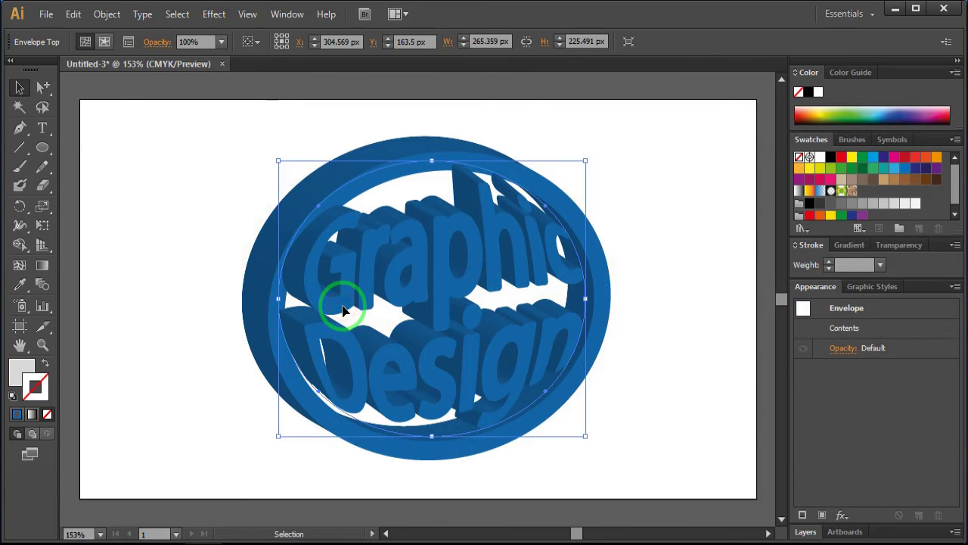
left_click(112, 18)
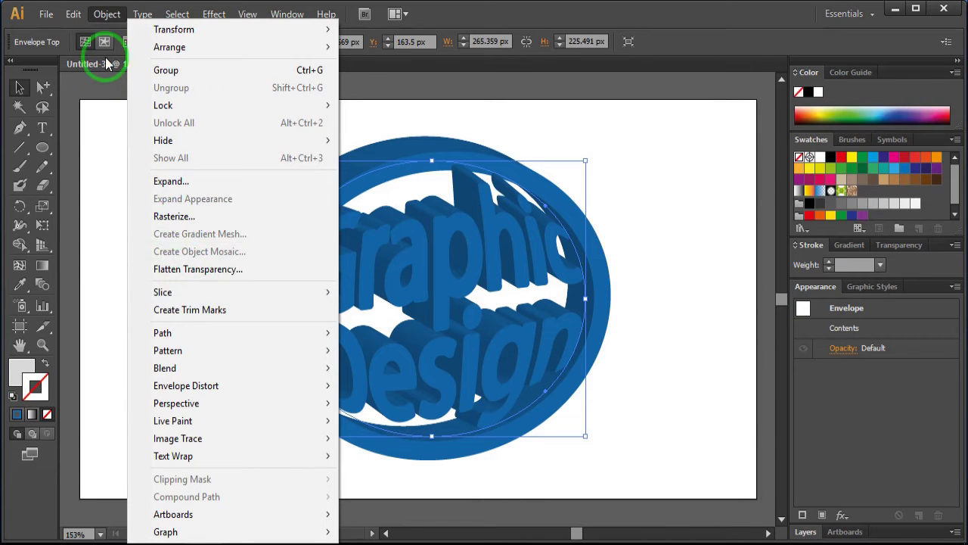
left_click(166, 181)
left_click(560, 440)
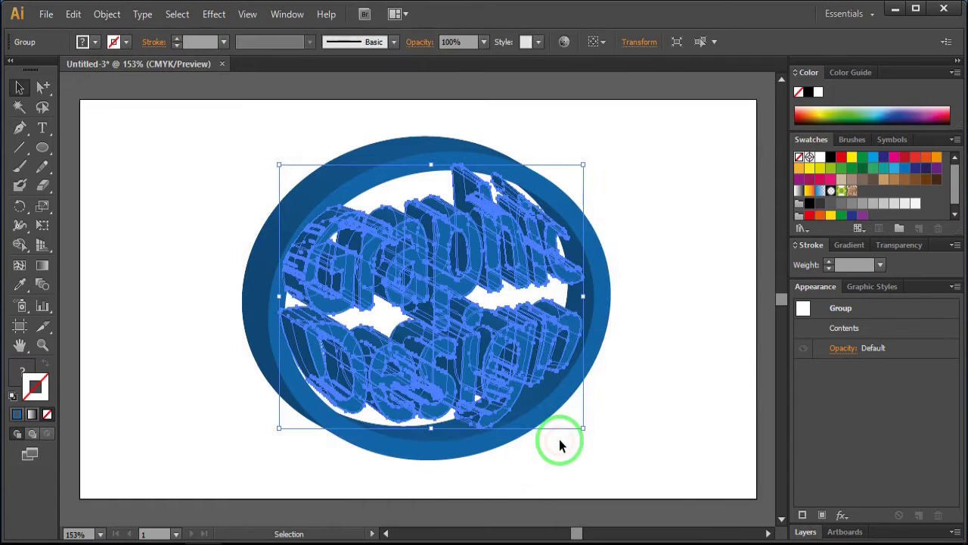
Ungroup the expanded lettering through every nested level, then select the G's front face.
left_click(104, 15)
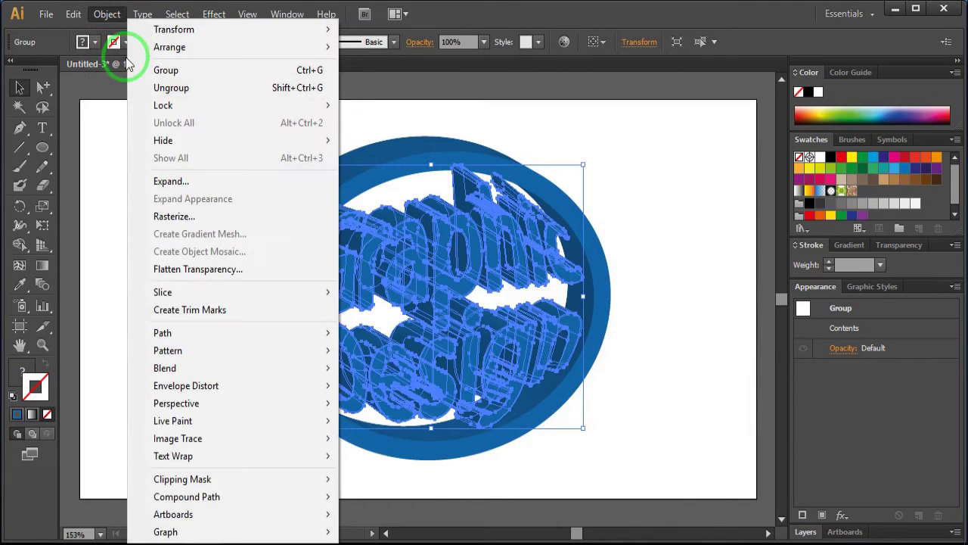
left_click(144, 70)
left_click(108, 15)
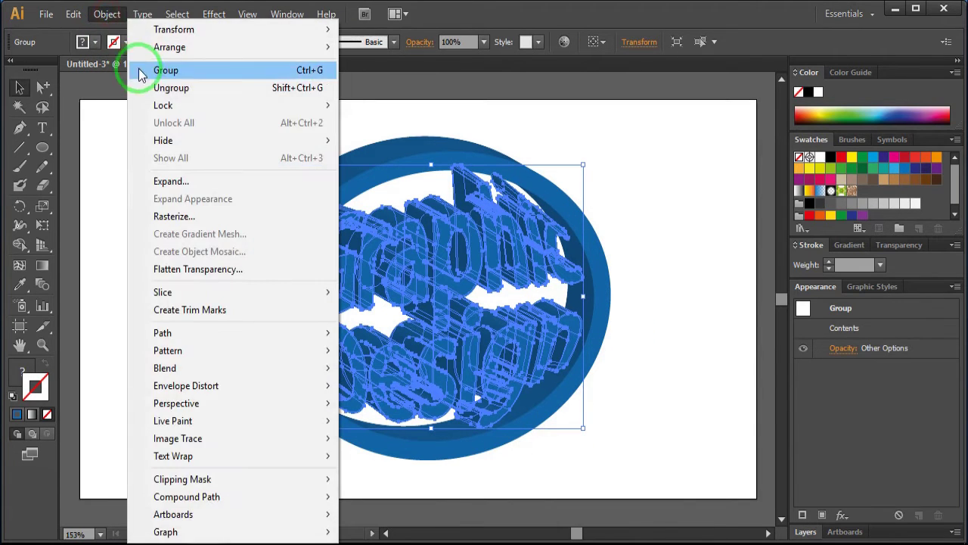
left_click(143, 87)
left_click(109, 15)
left_click(145, 88)
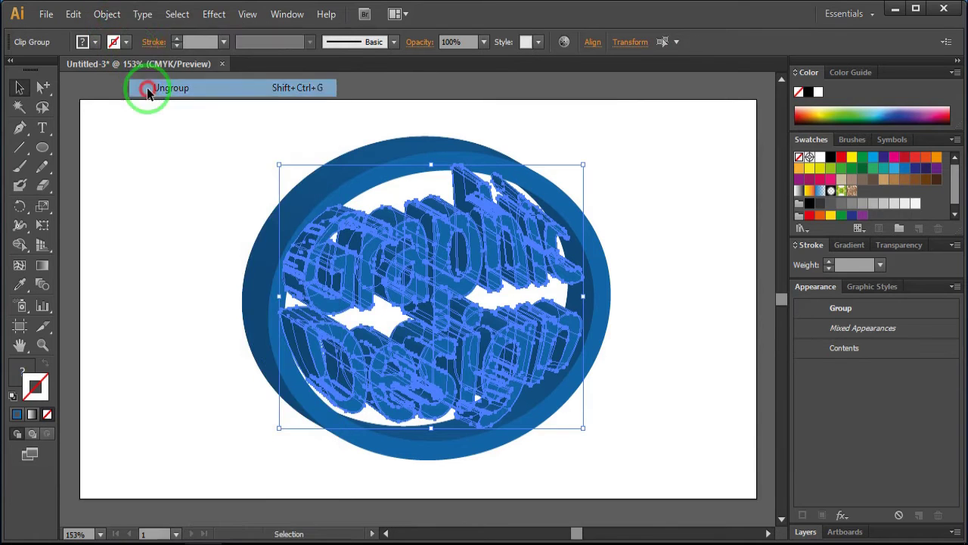
left_click(114, 17)
left_click(149, 88)
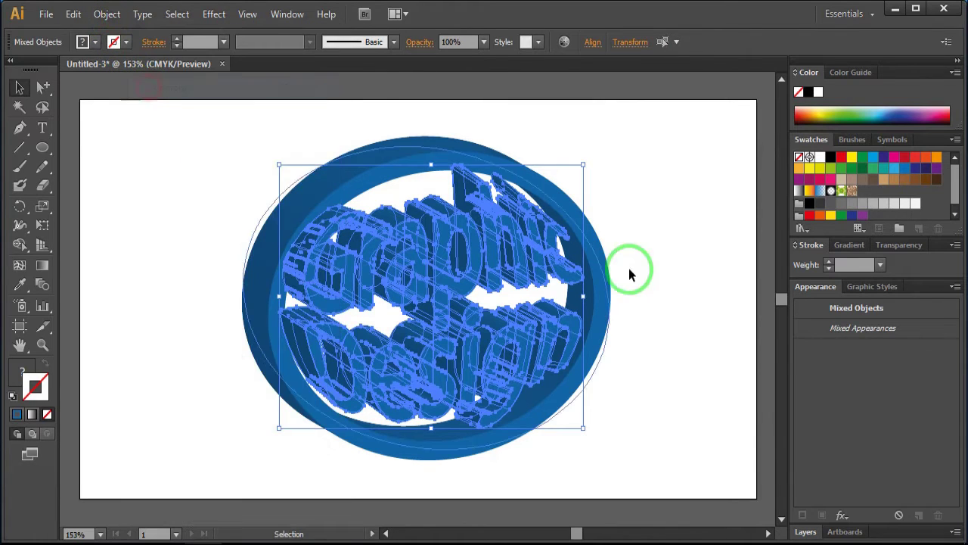
left_click(659, 277)
left_click(348, 291)
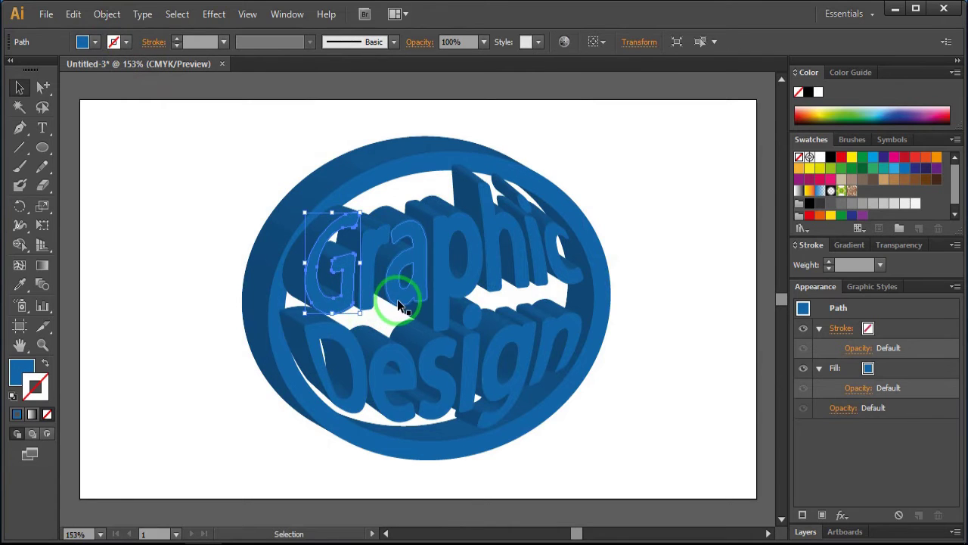
Give the G's front face a 1 pt C=70 M=15 Y=0 K=0 blue stroke.
left_click(871, 329)
left_click(880, 332)
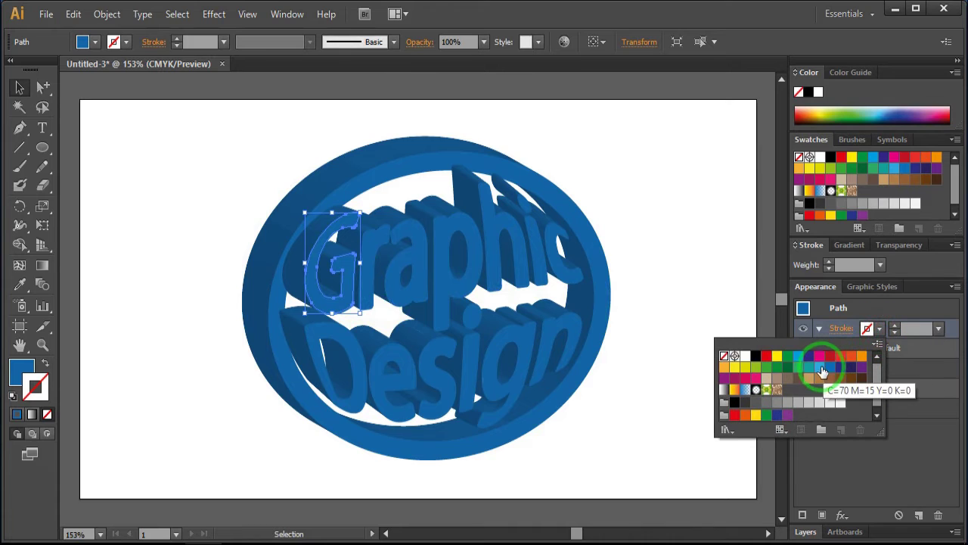
left_click(820, 369)
left_click(916, 337)
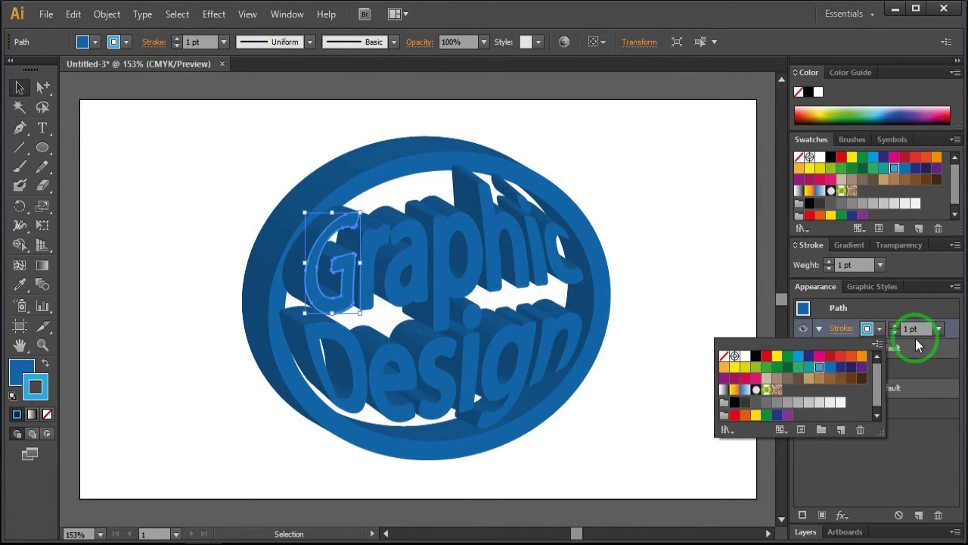
left_click(820, 333)
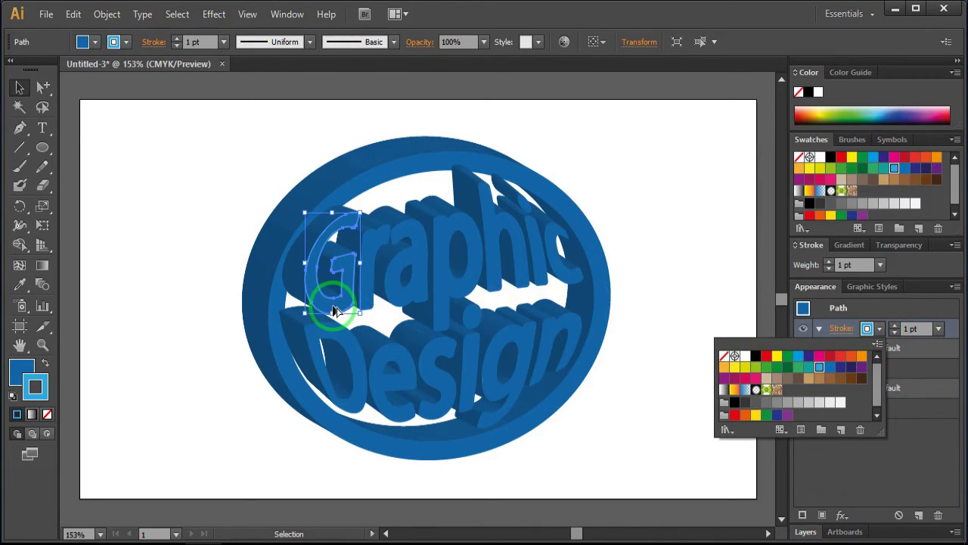
Deselect to preview the G's new outline, then reselect its front face.
left_click(687, 318)
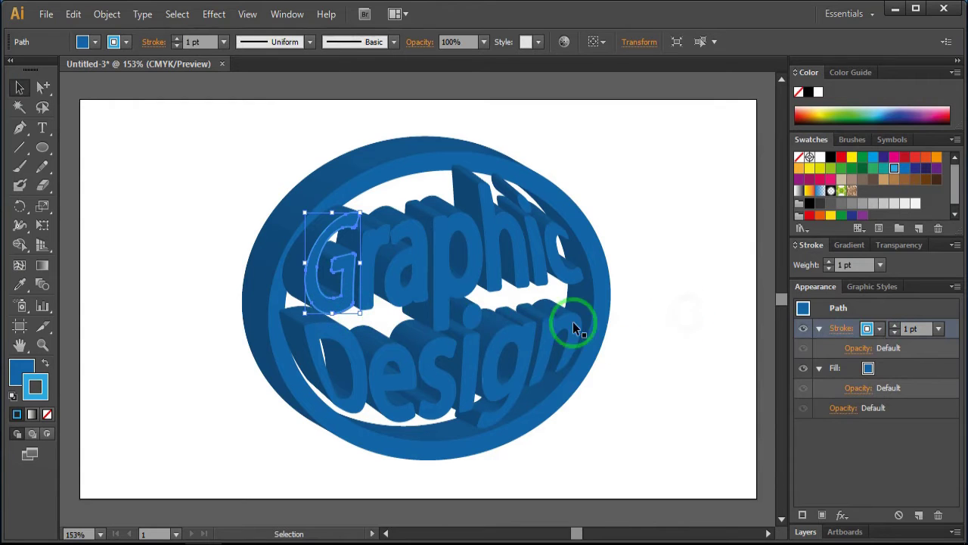
left_click(182, 323)
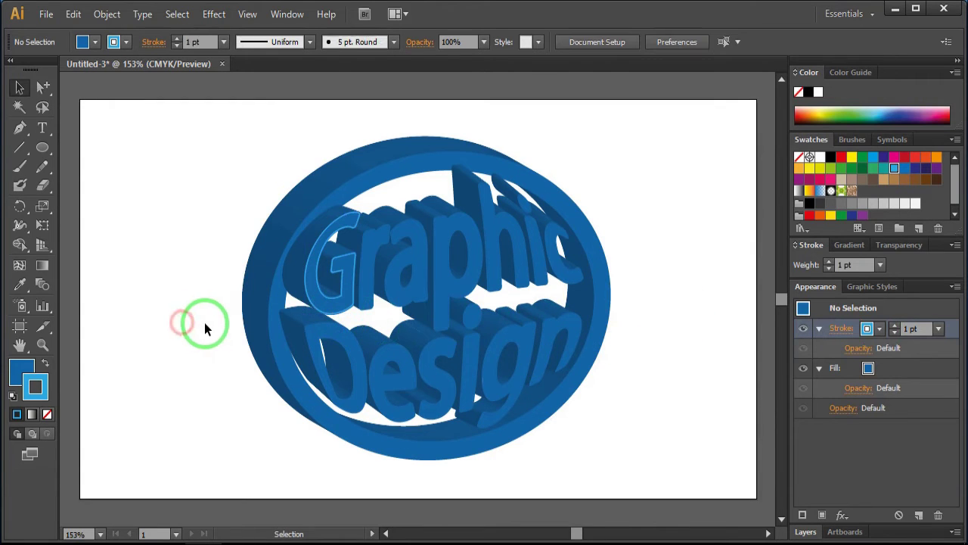
left_click(328, 305)
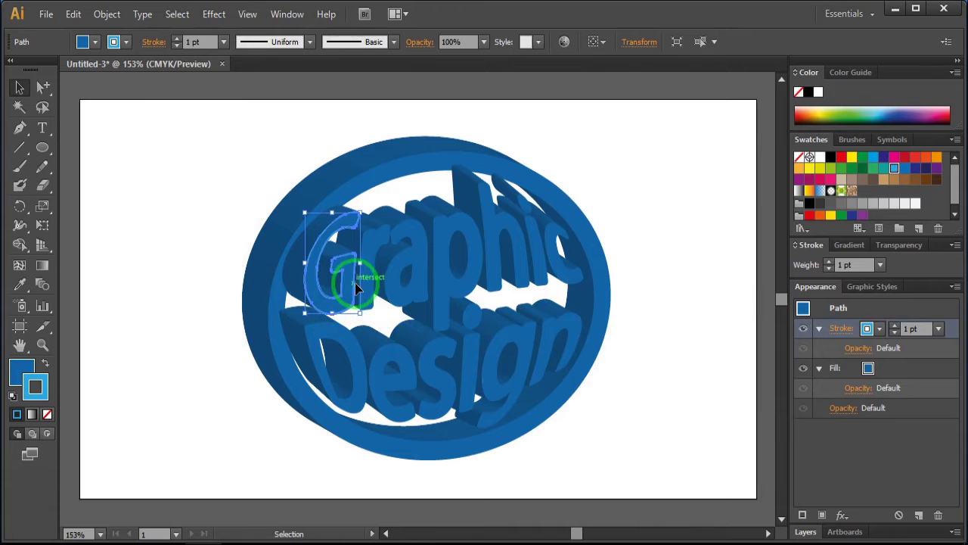
left_click(110, 15)
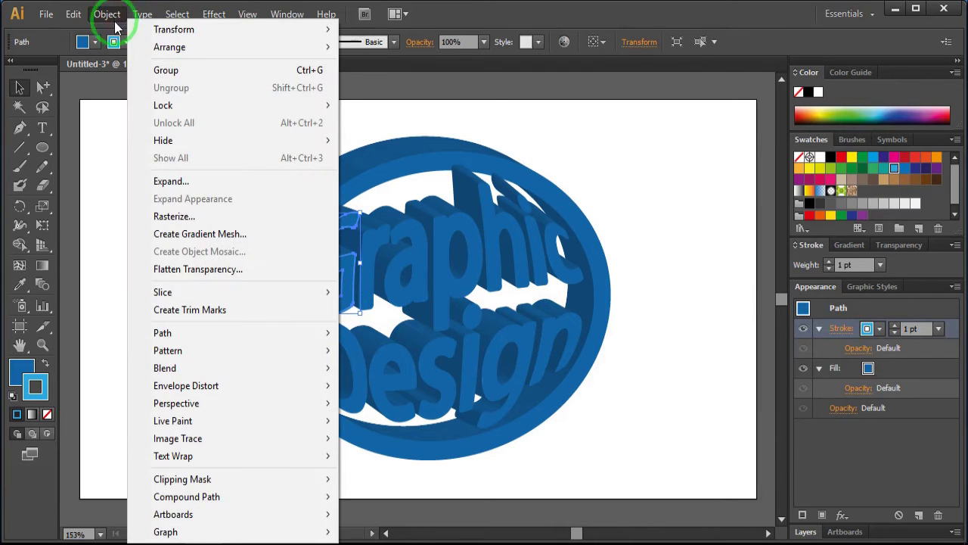
left_click(167, 182)
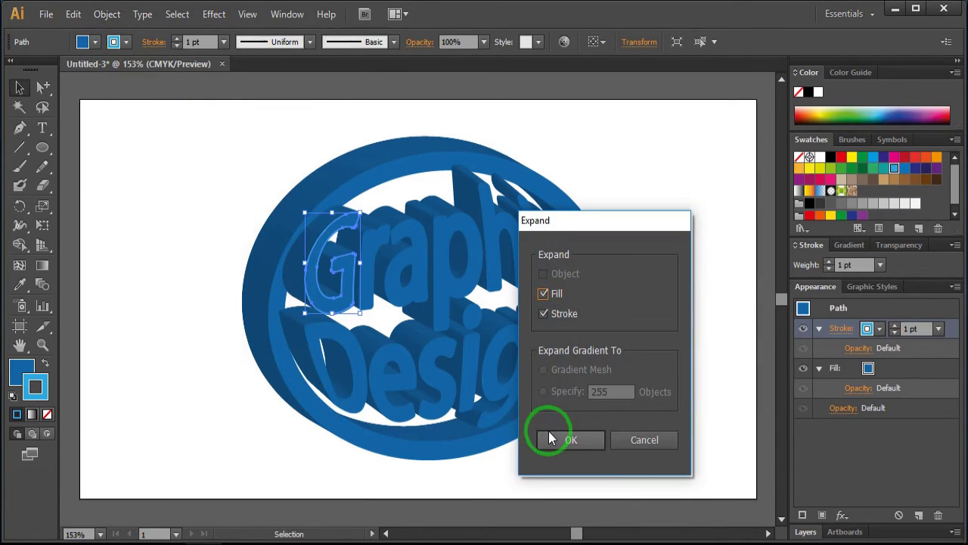
left_click(549, 437)
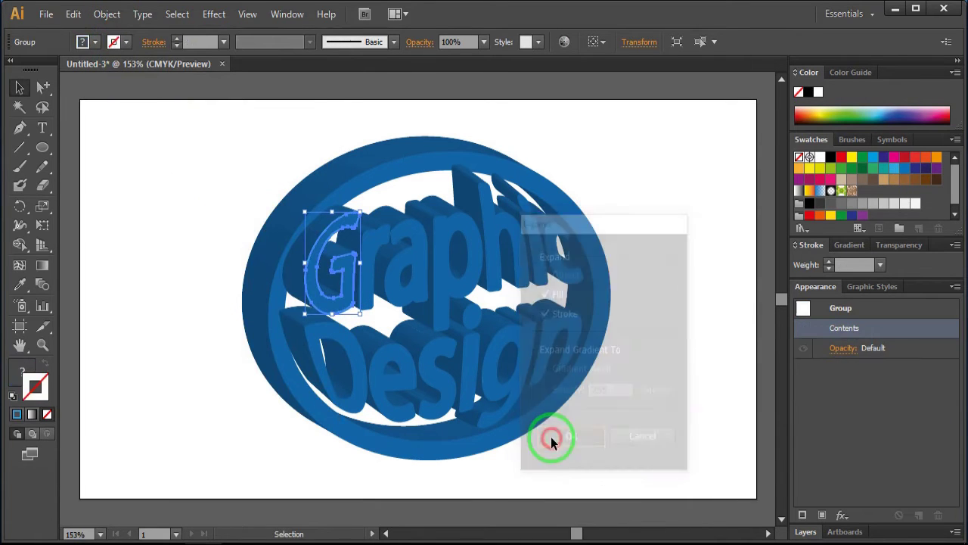
left_click(343, 312)
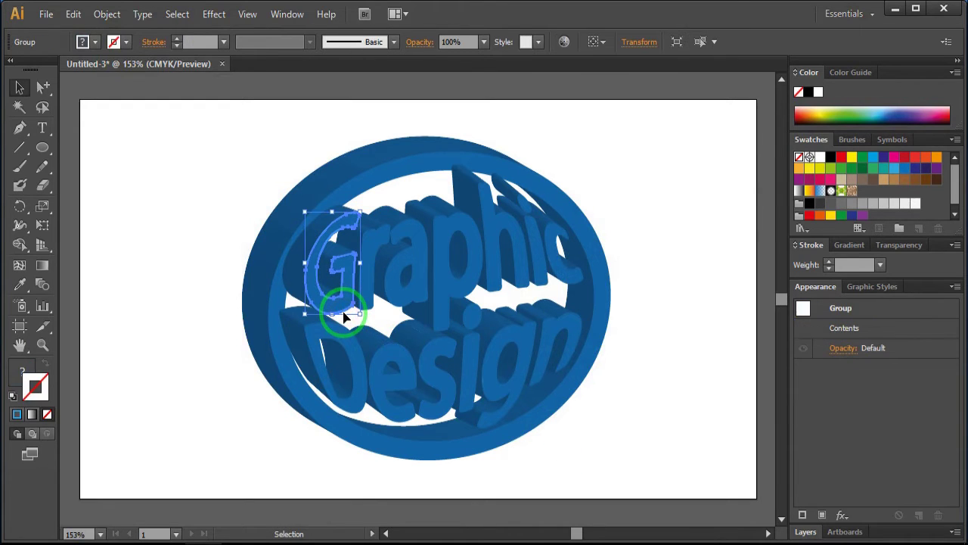
left_click(127, 43)
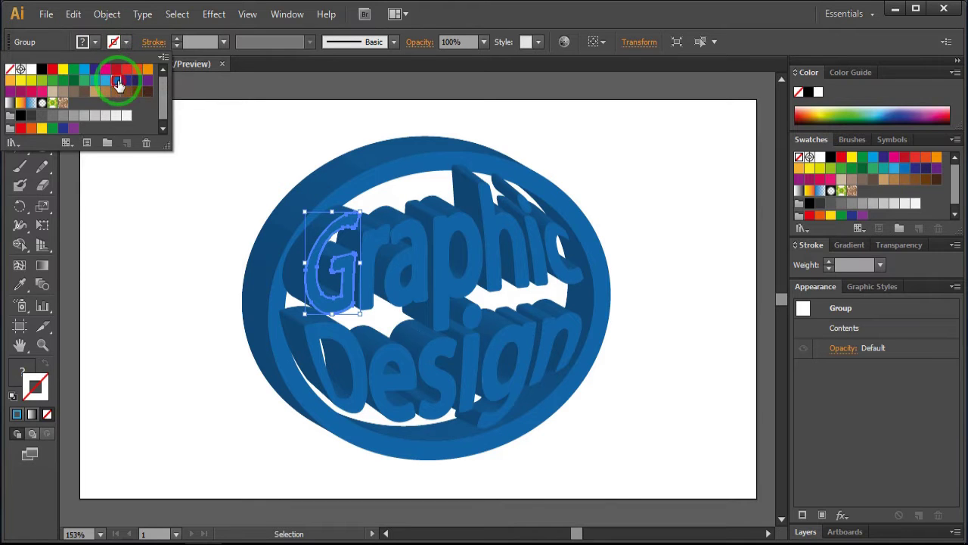
left_click(116, 80)
left_click(97, 38)
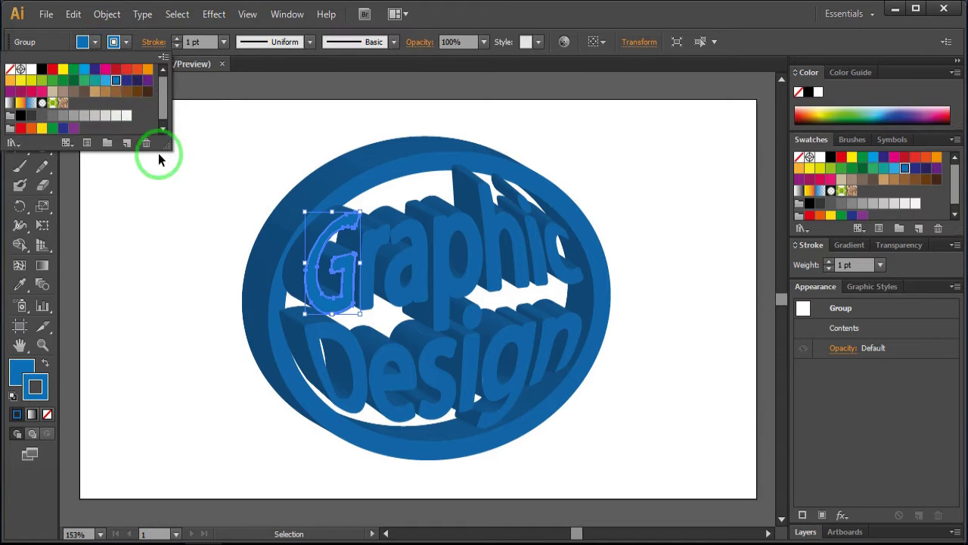
left_click(177, 213)
left_click_drag(177, 214, 203, 234)
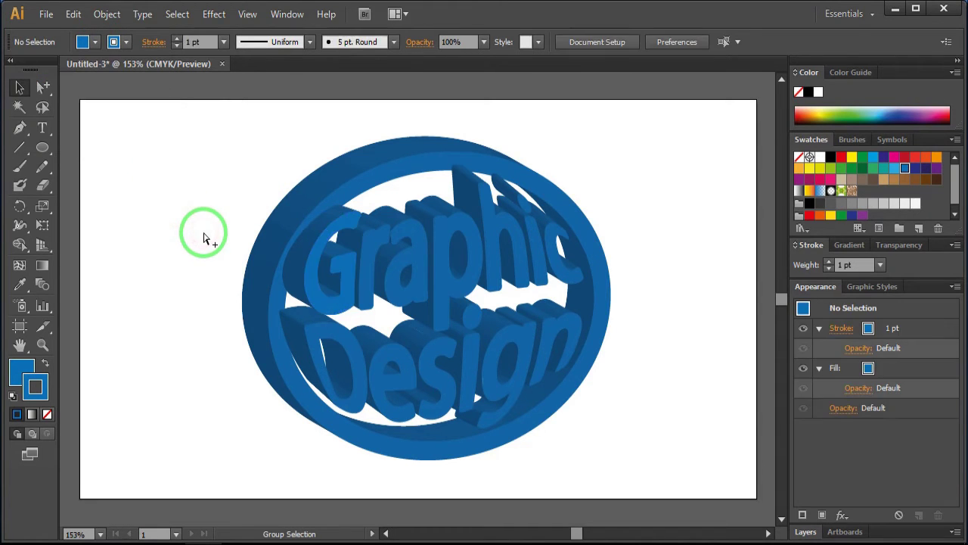
key("ctrl+z")
Zoom in on the G, select it and ungroup it to reach the letter shape.
left_click(207, 239)
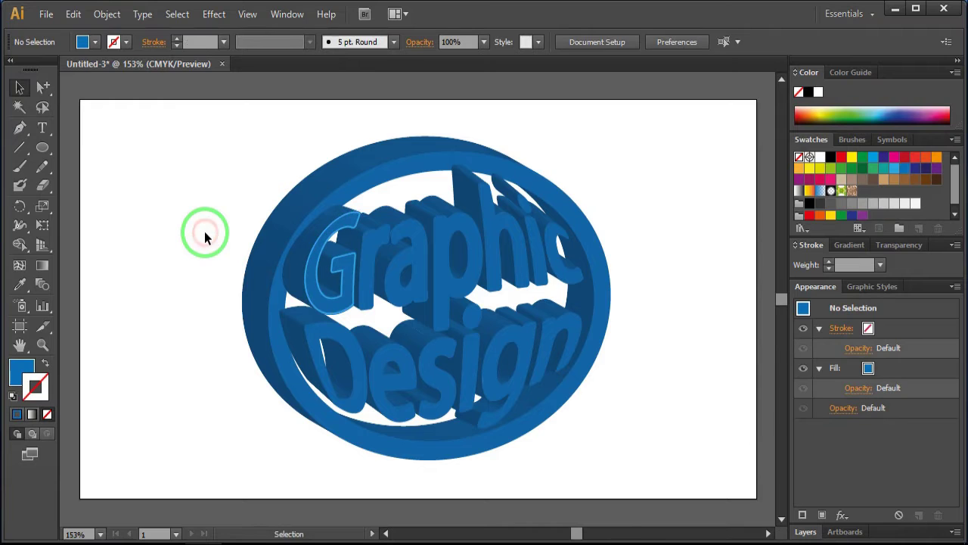
scroll(318, 300, "up", 3)
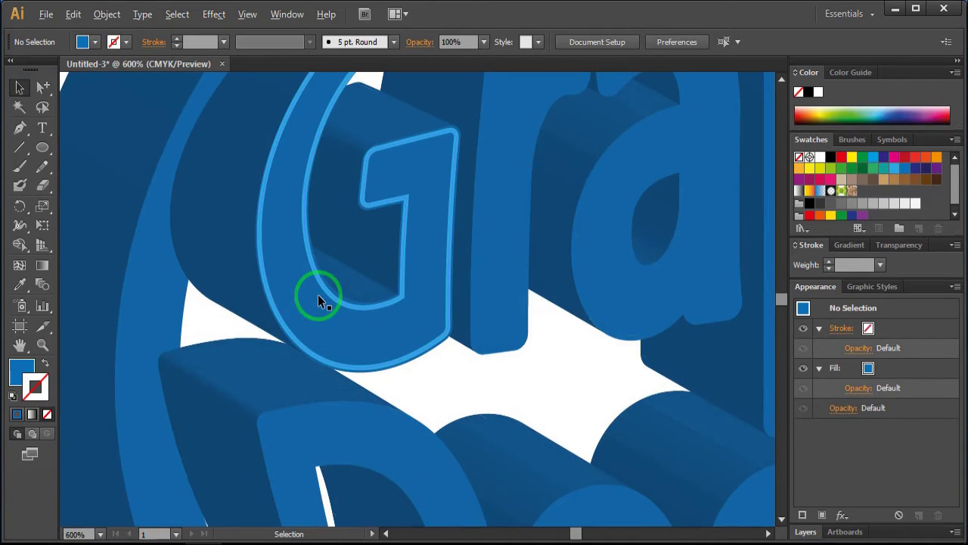
left_click(371, 342)
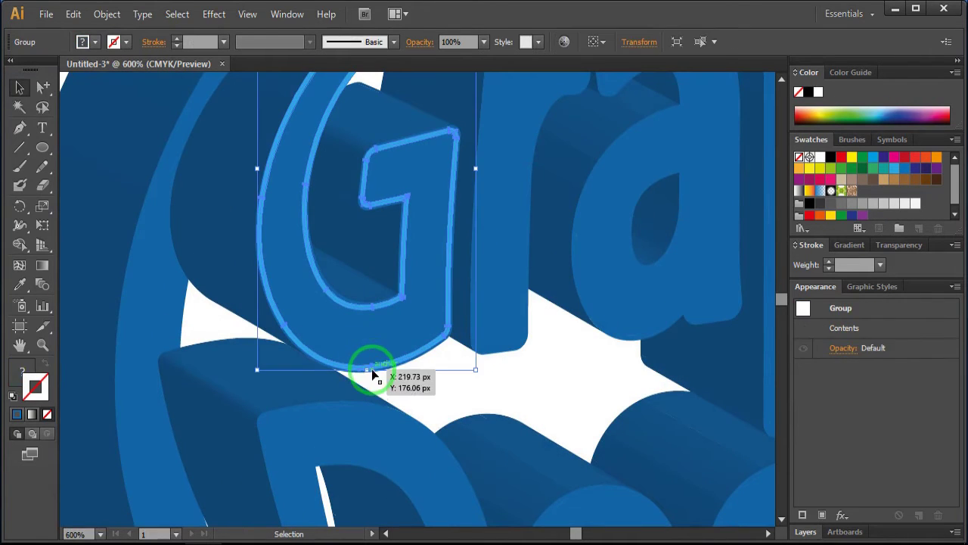
key("ctrl+shift+g")
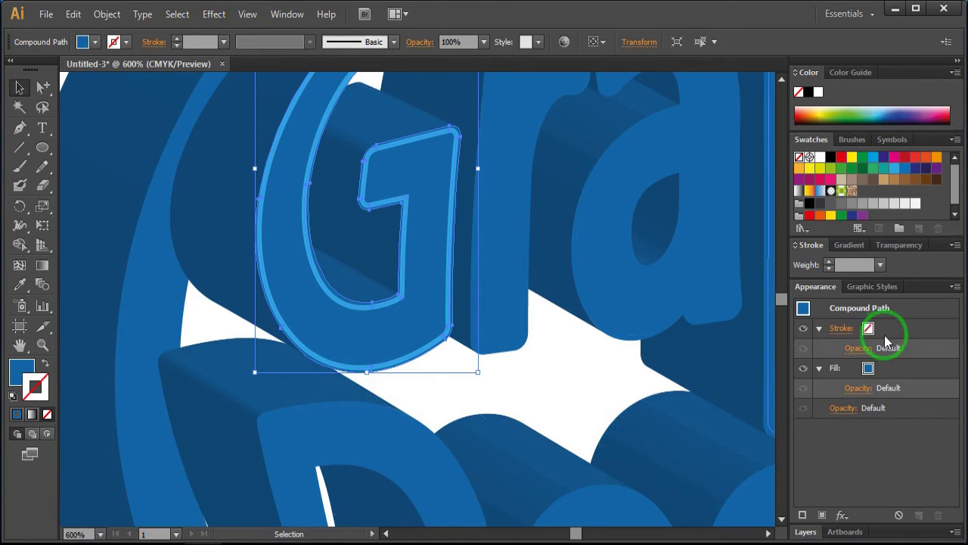
Give the G a blue outline while keeping its dark blue fill.
left_click(868, 330)
left_click(880, 332)
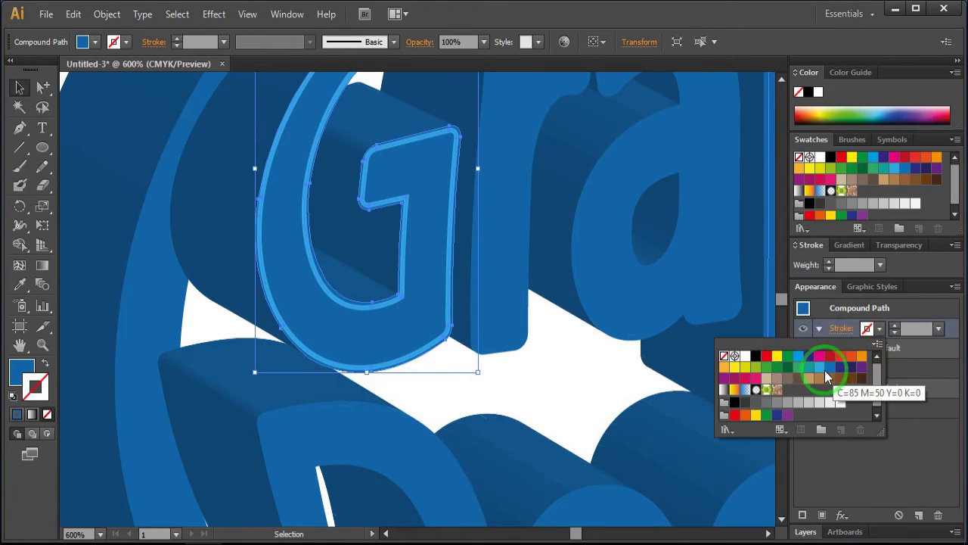
left_click(820, 369)
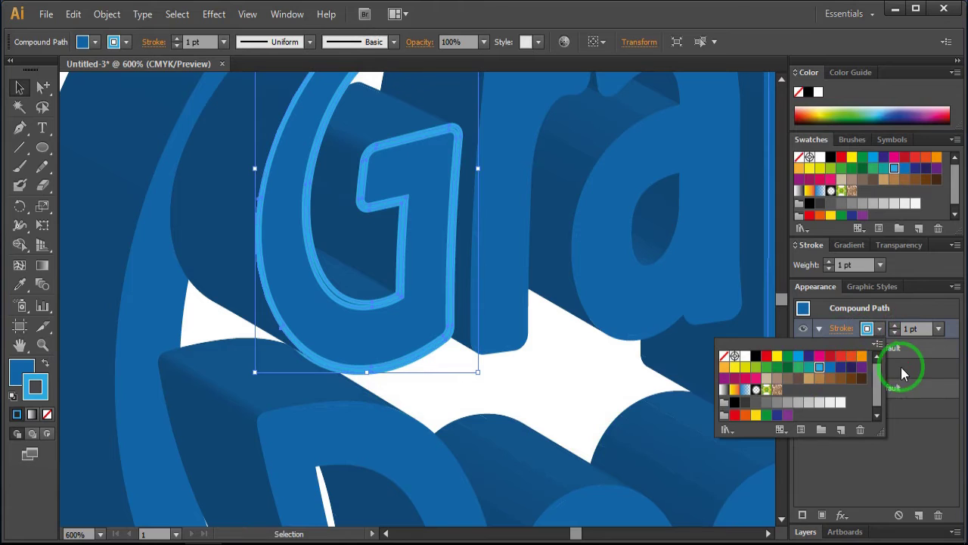
left_click(902, 371)
left_click(870, 368)
left_click(880, 369)
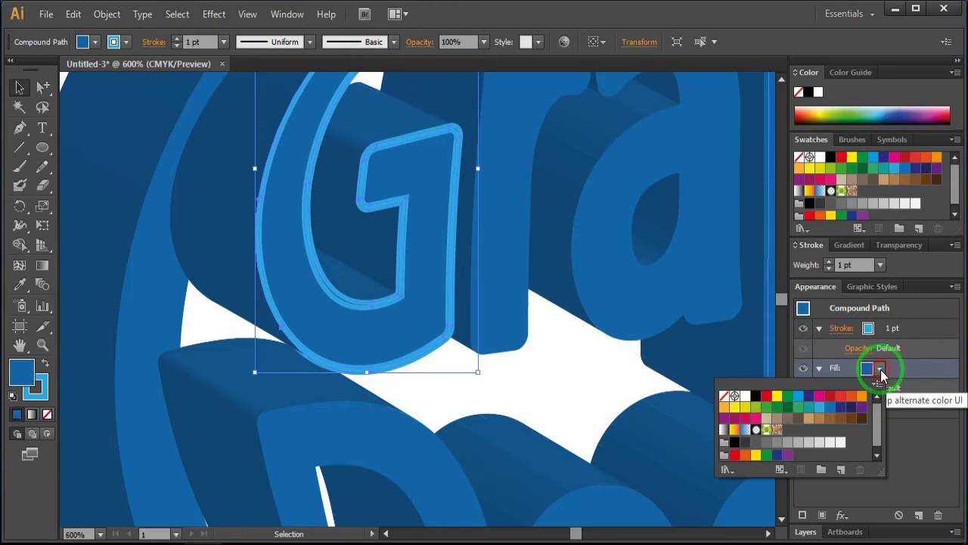
left_click(832, 409)
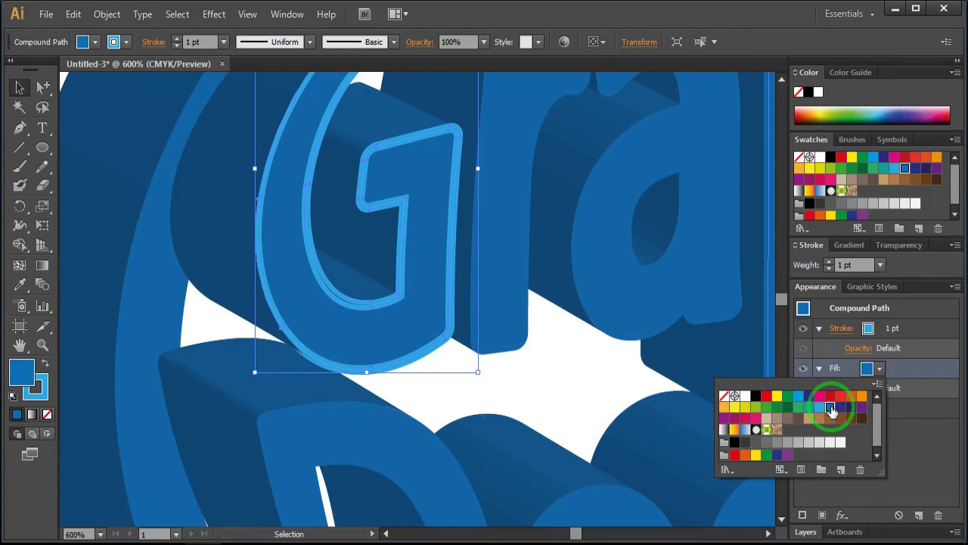
Set the G's outline weight to 0.5 pt and zoom back out to the whole emblem.
left_click(890, 333)
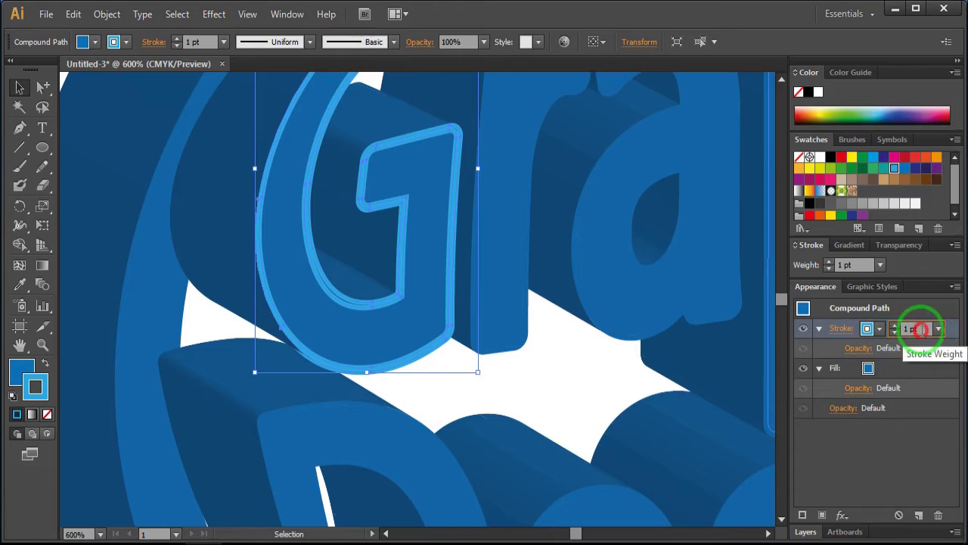
left_click(919, 329)
type(".5")
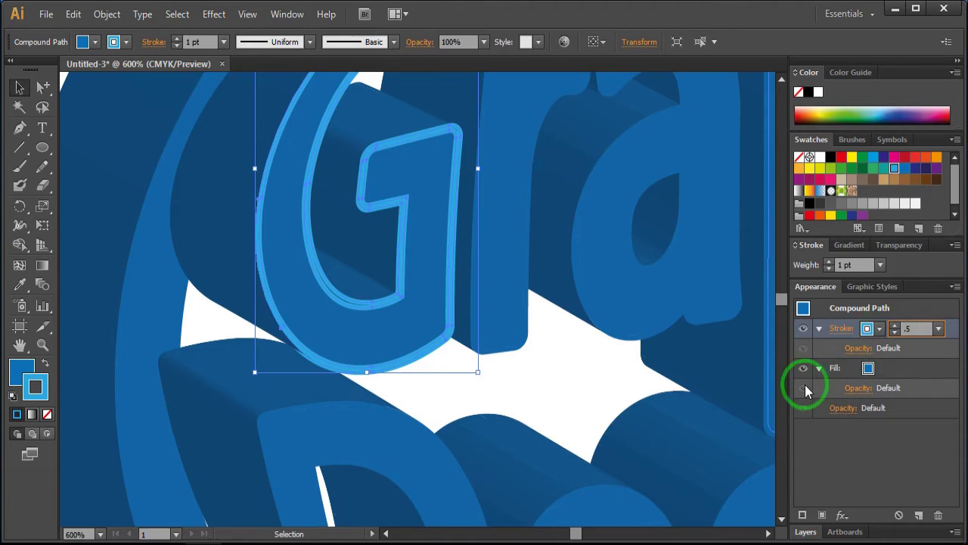
left_click(553, 376)
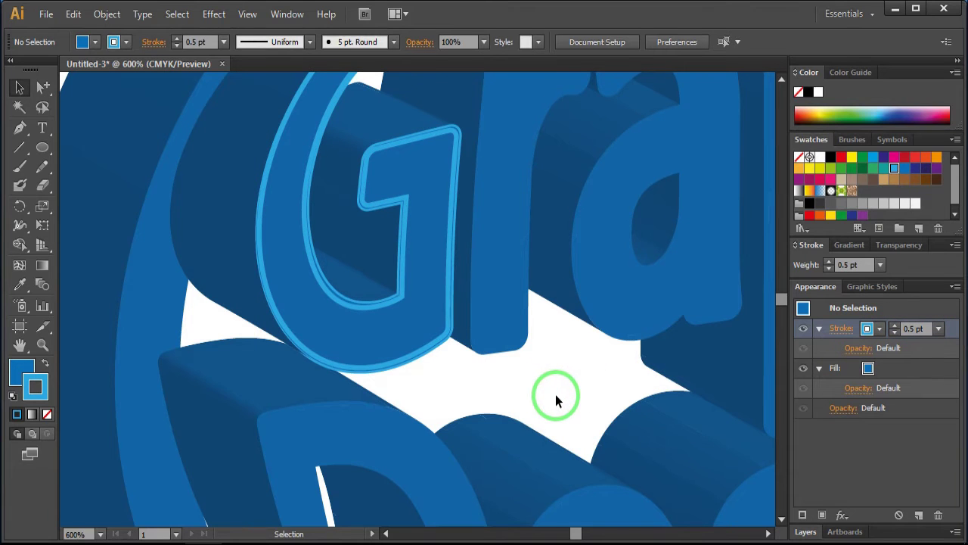
scroll(556, 394, "down", 2)
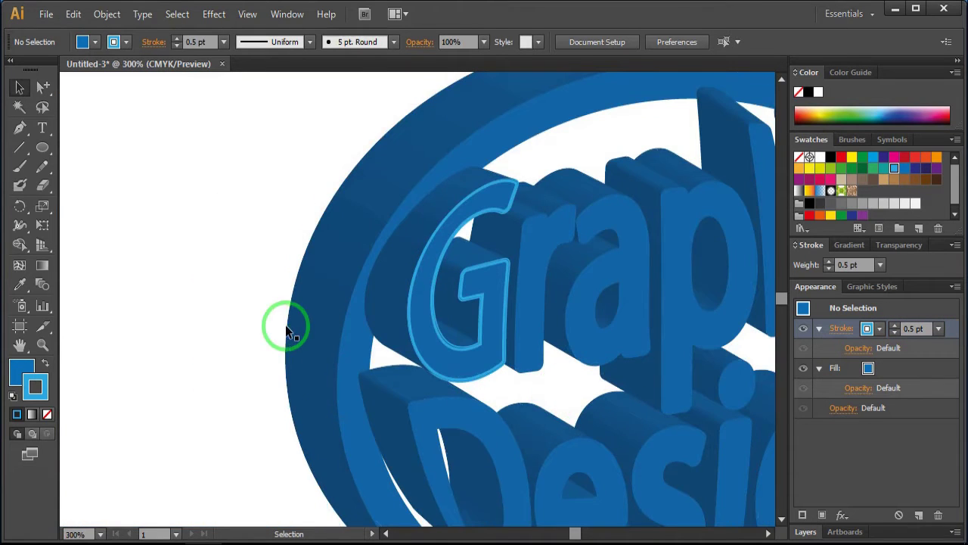
scroll(281, 324, "down", 2)
left_click_drag(572, 480, 547, 442)
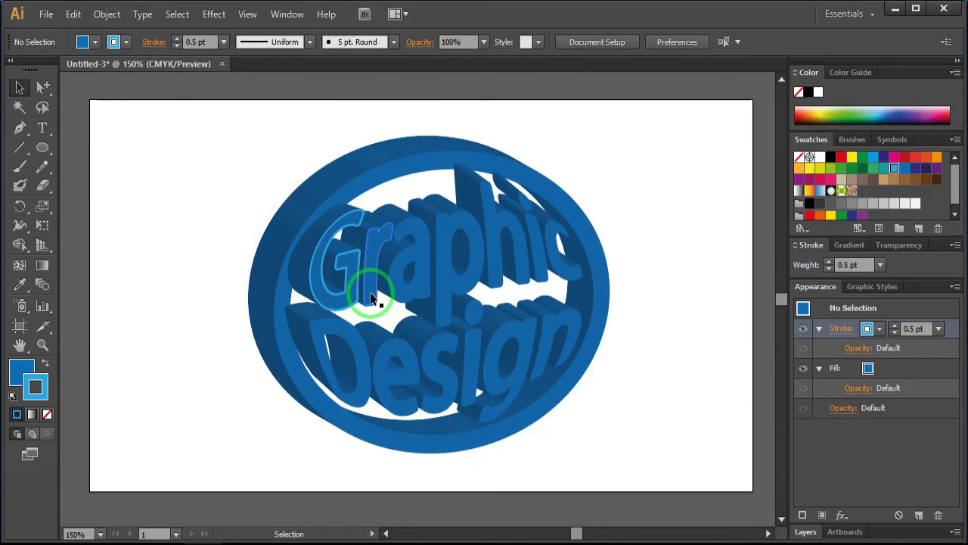
left_click(371, 297)
left_click(408, 285, "shift")
left_click(442, 282, "shift")
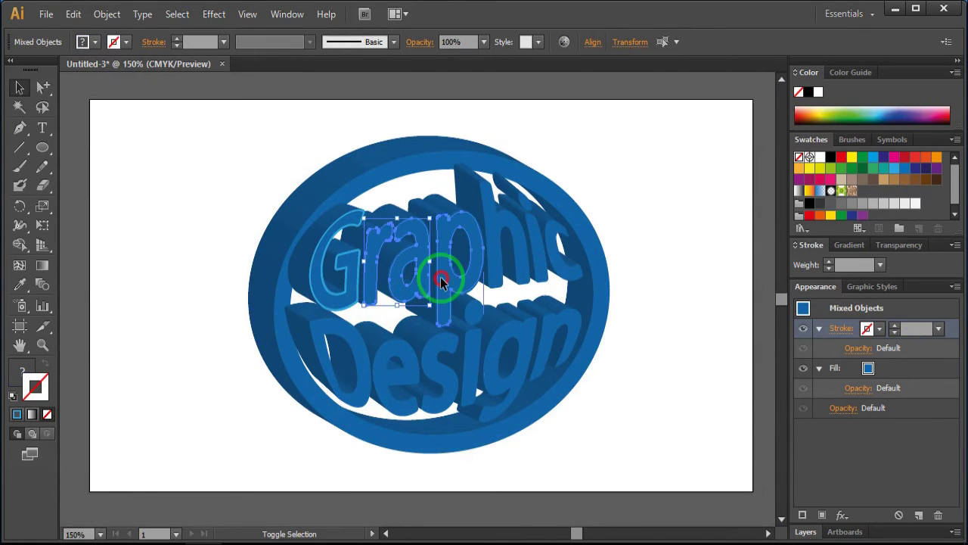
left_click(487, 277, "shift")
left_click(540, 270, "shift")
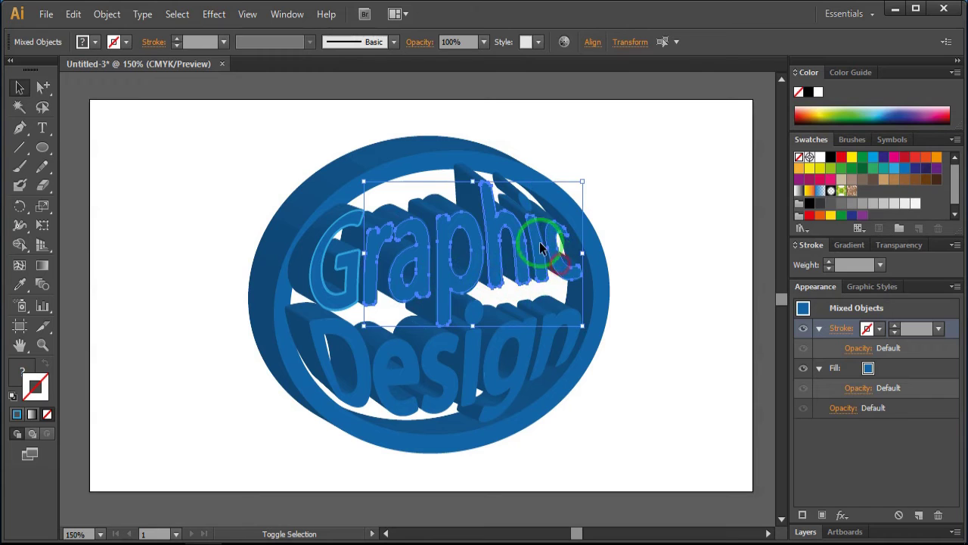
left_click(525, 335, "shift")
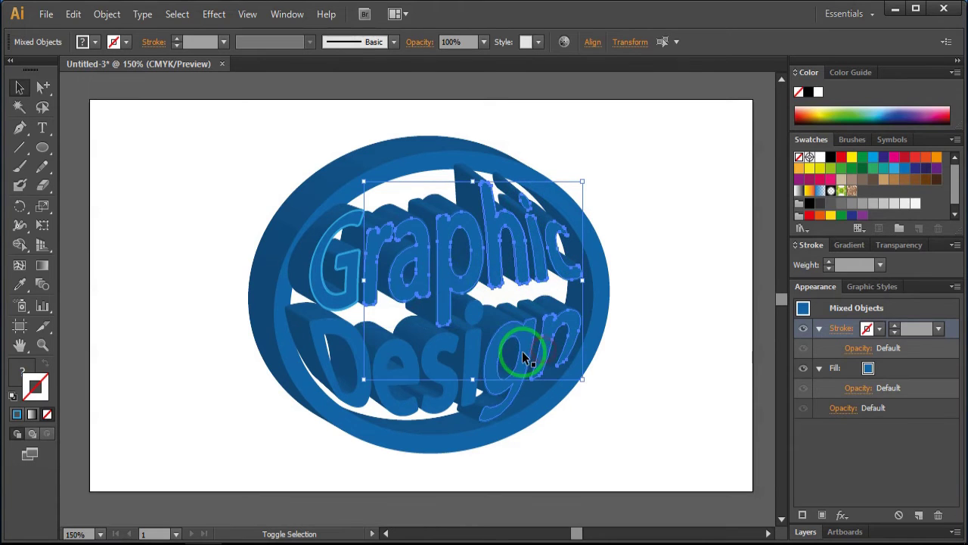
left_click(477, 379, "shift")
left_click(465, 313, "shift")
left_click(442, 369, "shift")
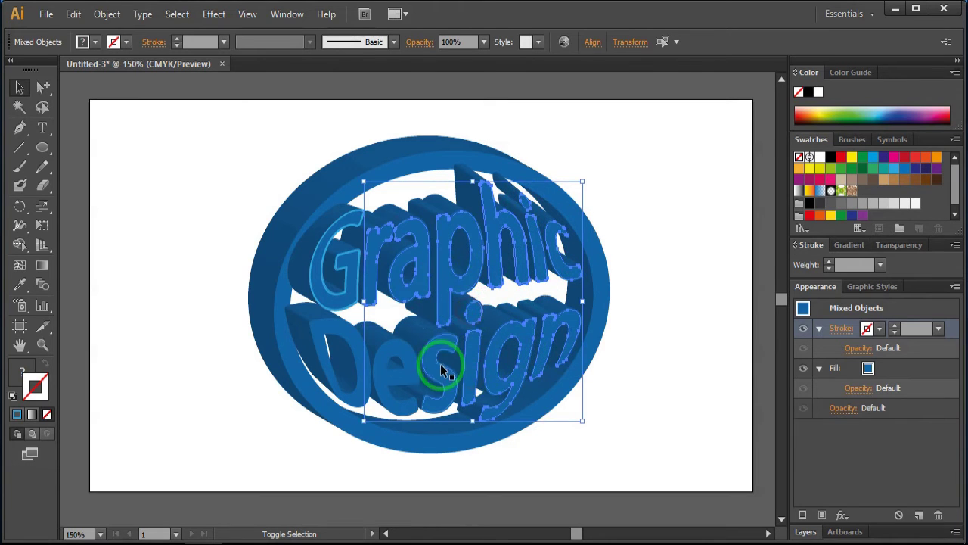
left_click(404, 371, "shift")
left_click(358, 397, "shift")
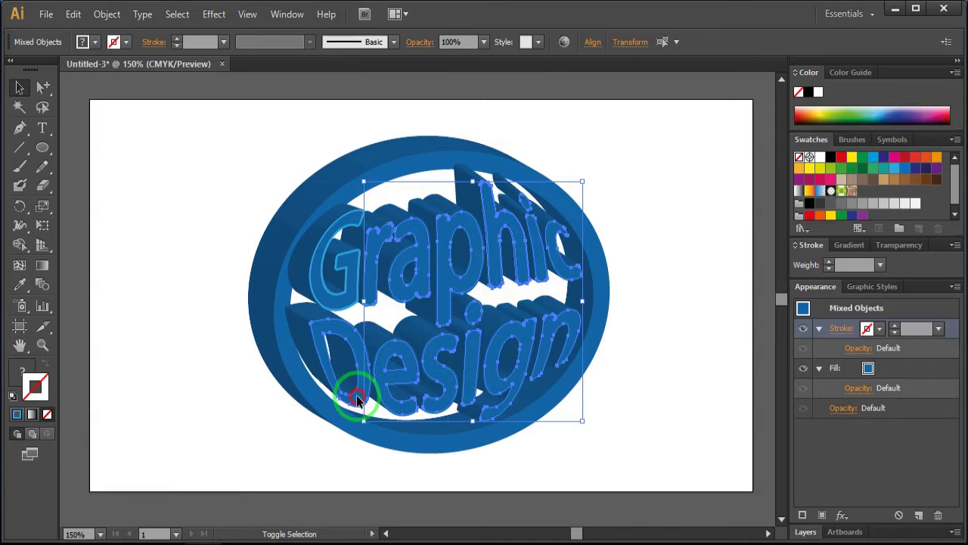
left_click(337, 221, "shift")
left_click(107, 13)
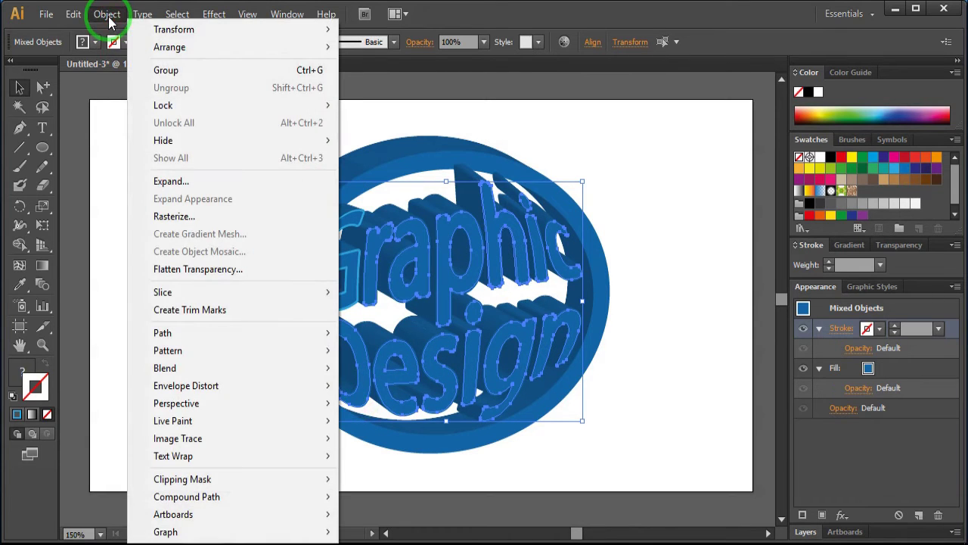
left_click(171, 180)
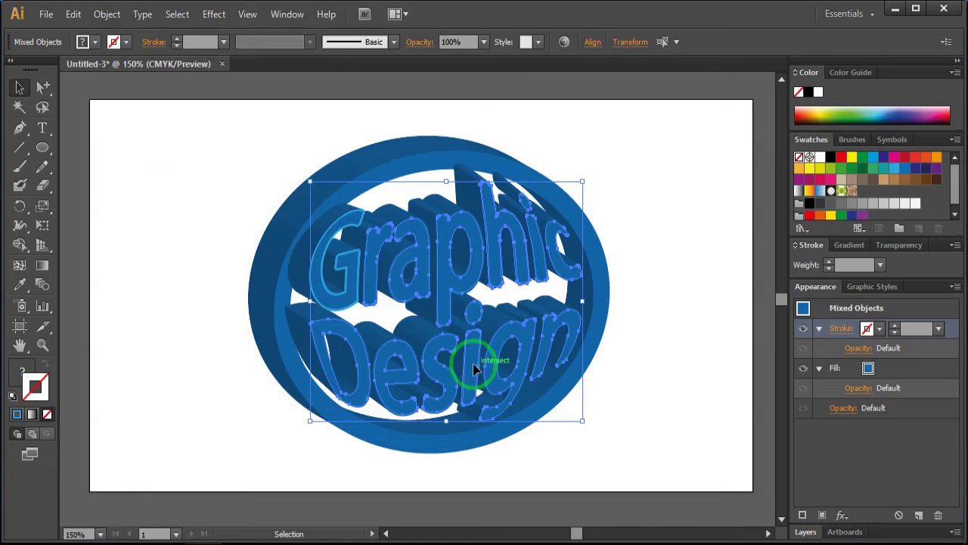
left_click(140, 15)
left_click(110, 15)
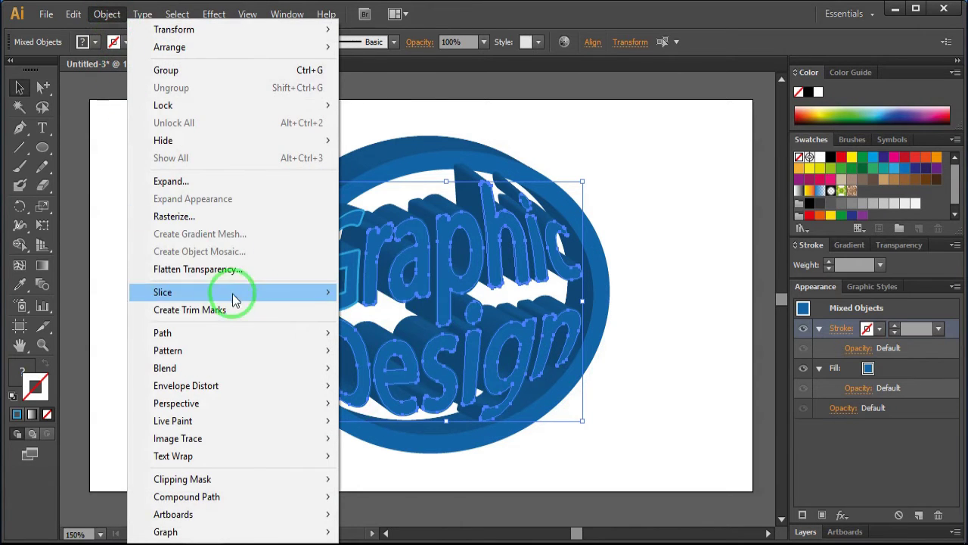
left_click(221, 182)
left_click(199, 340)
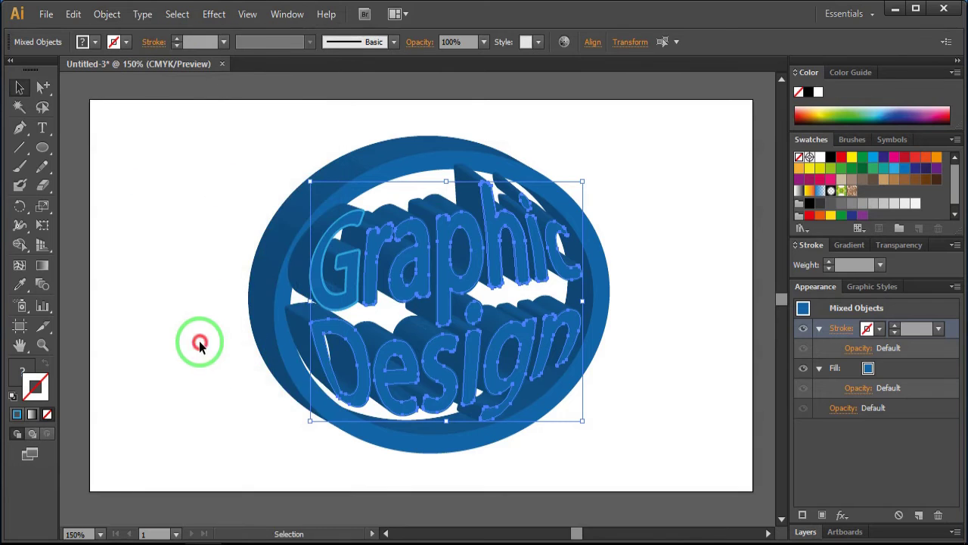
left_click(364, 376)
left_click(125, 15)
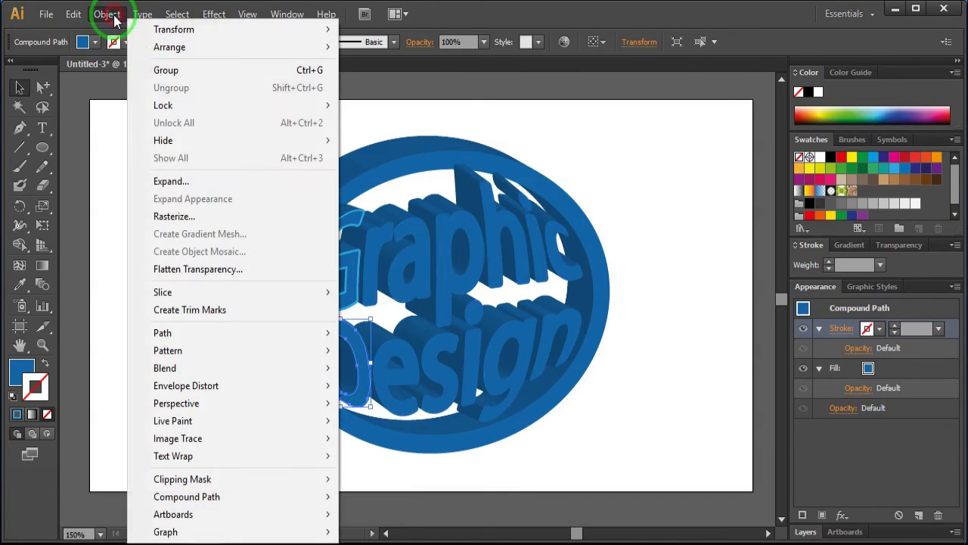
left_click(174, 183)
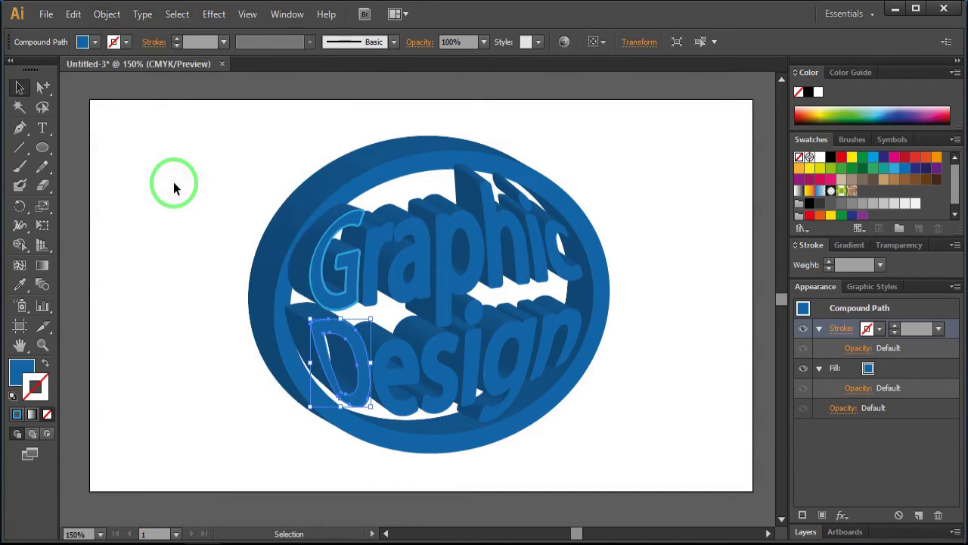
left_click(229, 345)
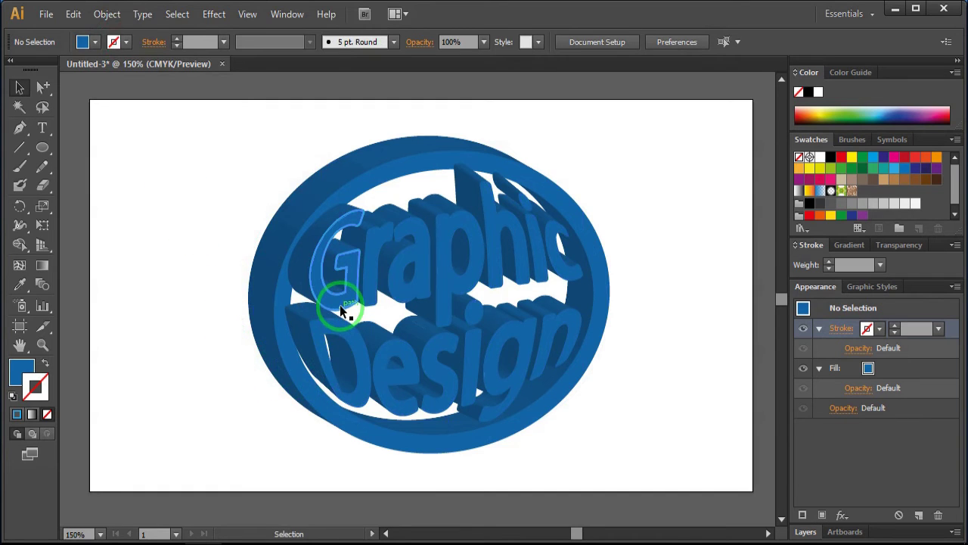
Give the D of Design a light-blue 0.5 pt outline.
left_click(336, 333)
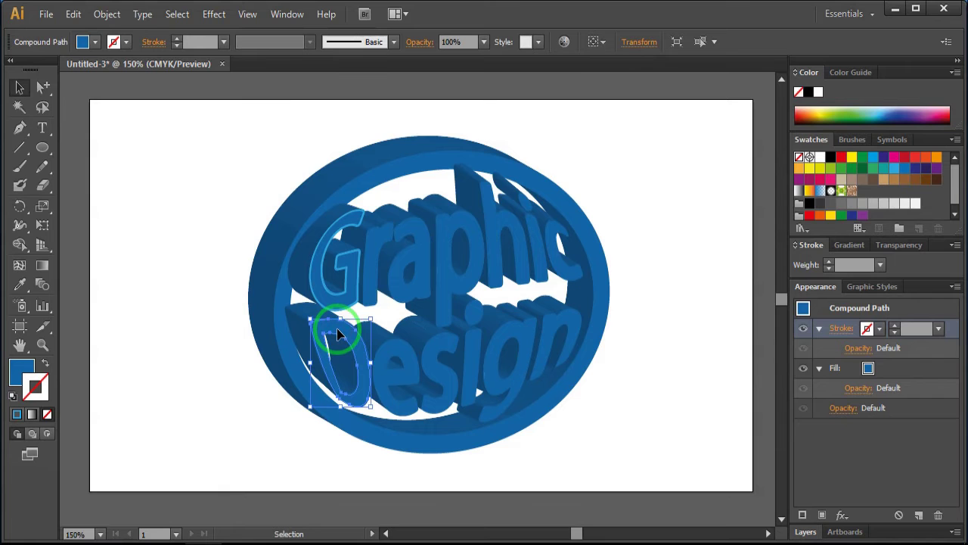
left_click(878, 330)
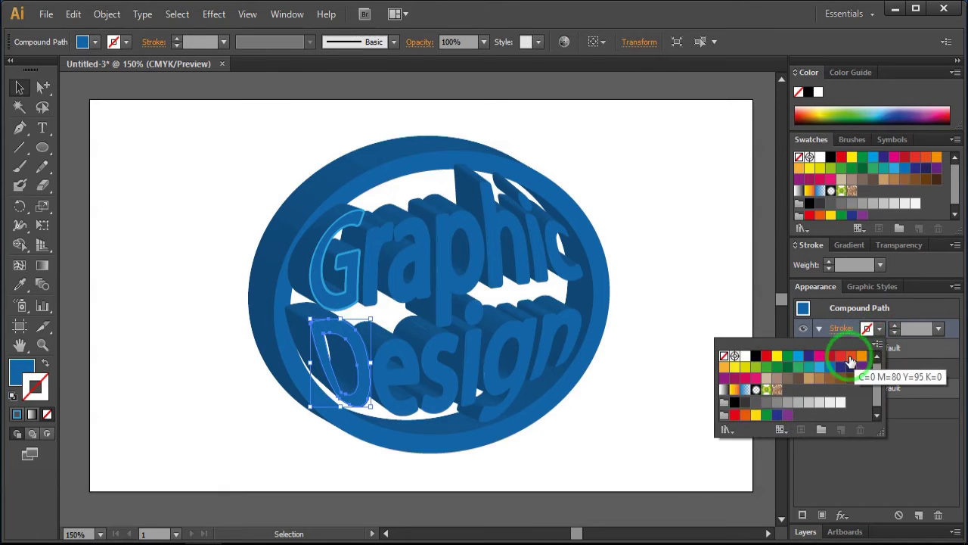
left_click(819, 368)
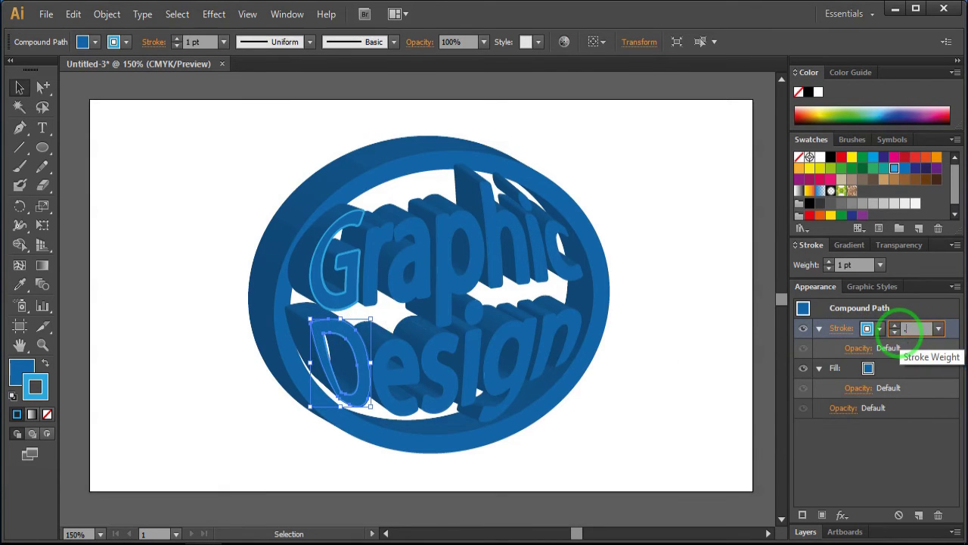
left_click(922, 329)
type("0.5")
scroll(317, 401, "up", 4)
key("slash")
left_click(878, 328)
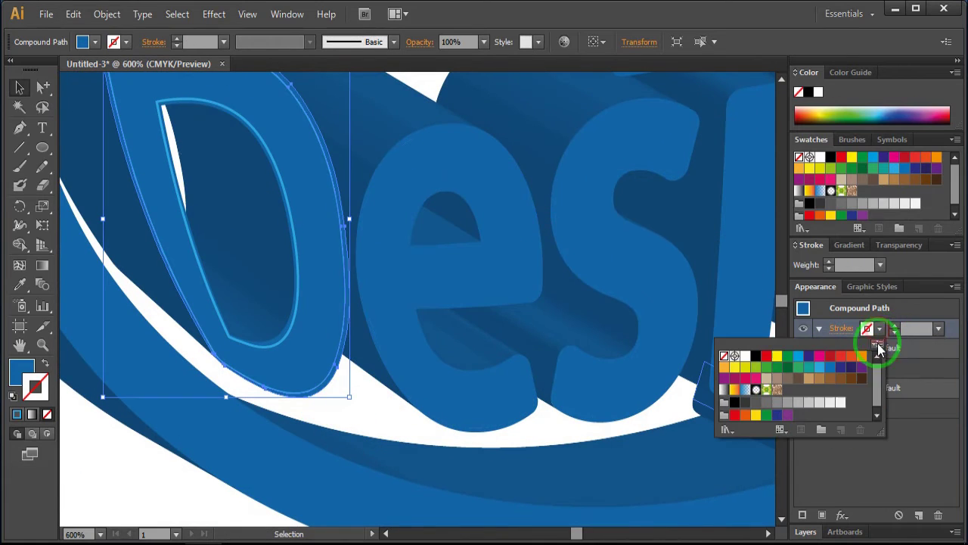
left_click(823, 340)
left_click(917, 329)
type(".5")
key("Return")
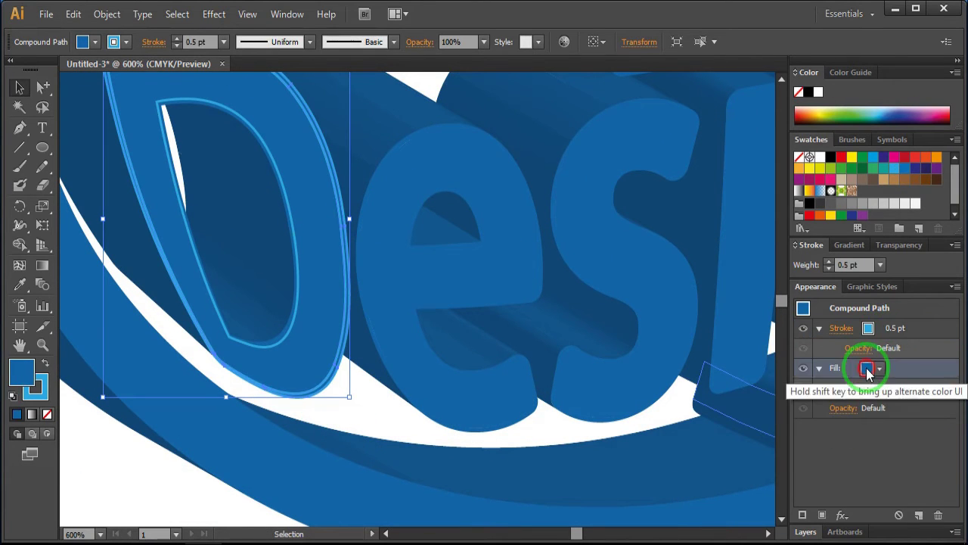
left_click(868, 368)
left_click(379, 396)
Give the letter e a light-blue 0.5 pt outline, keeping its deep blue fill.
left_click(421, 389)
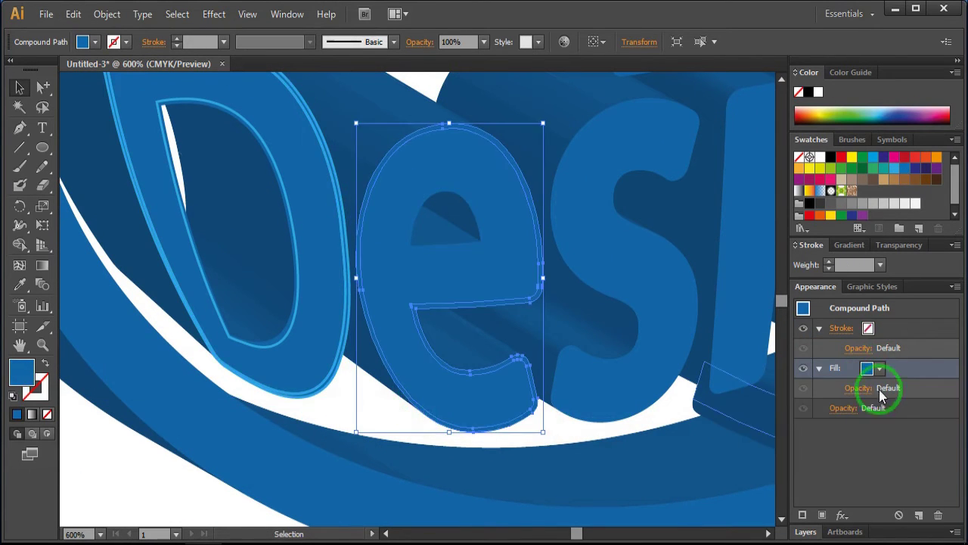
left_click(879, 329)
left_click(822, 332)
left_click(512, 389)
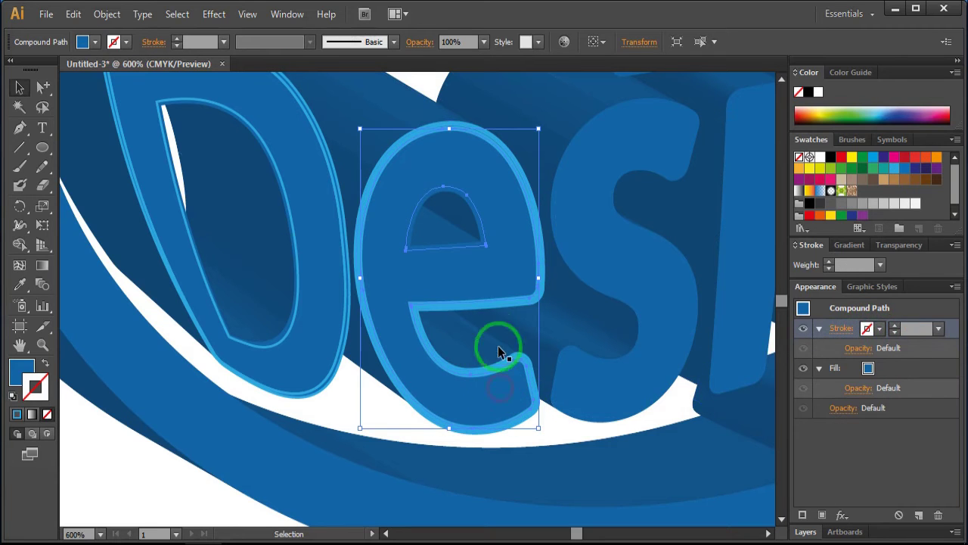
left_click(879, 328)
left_click(912, 328)
type(".5")
key("Return")
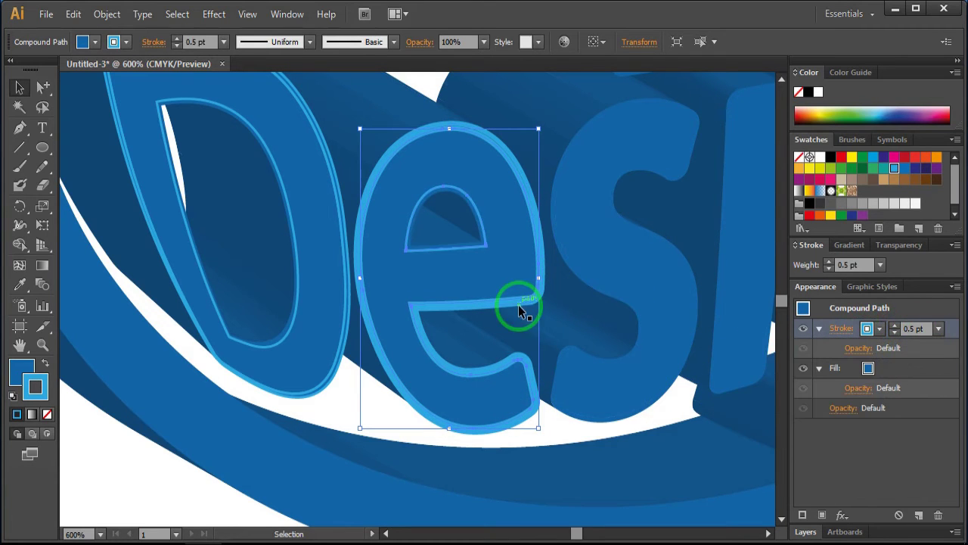
left_click(868, 368)
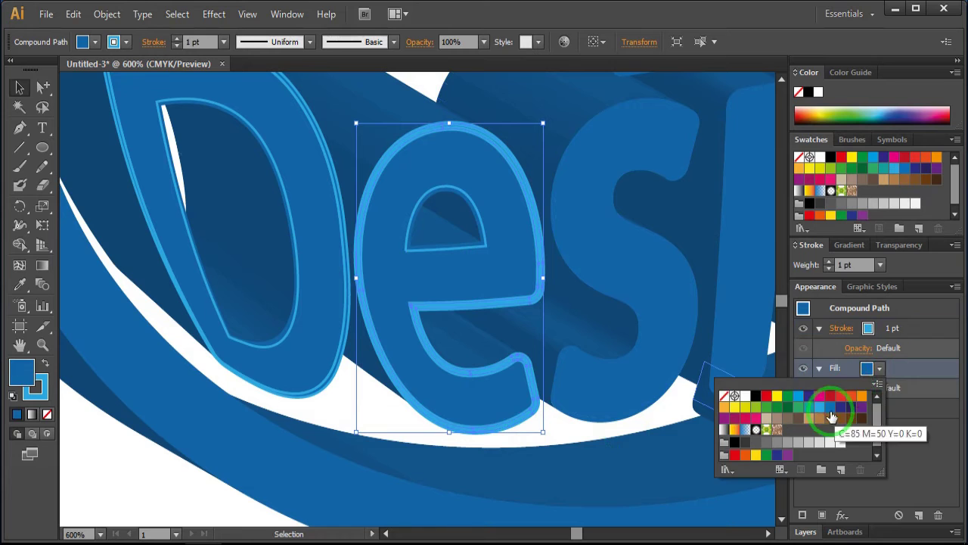
left_click(894, 332)
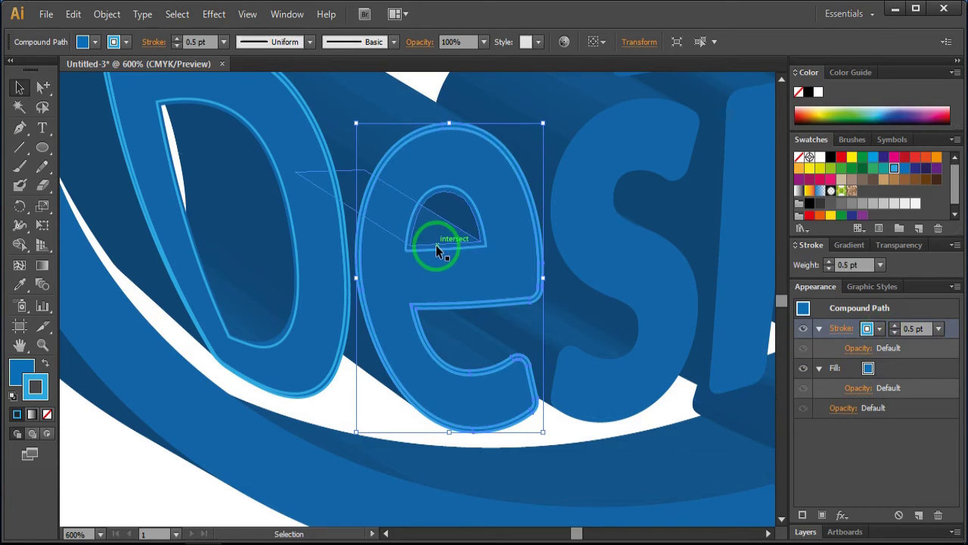
Thin the outline of the e's inner counter to 0.5 pt.
left_click(479, 229)
left_click(565, 316)
left_click(479, 274)
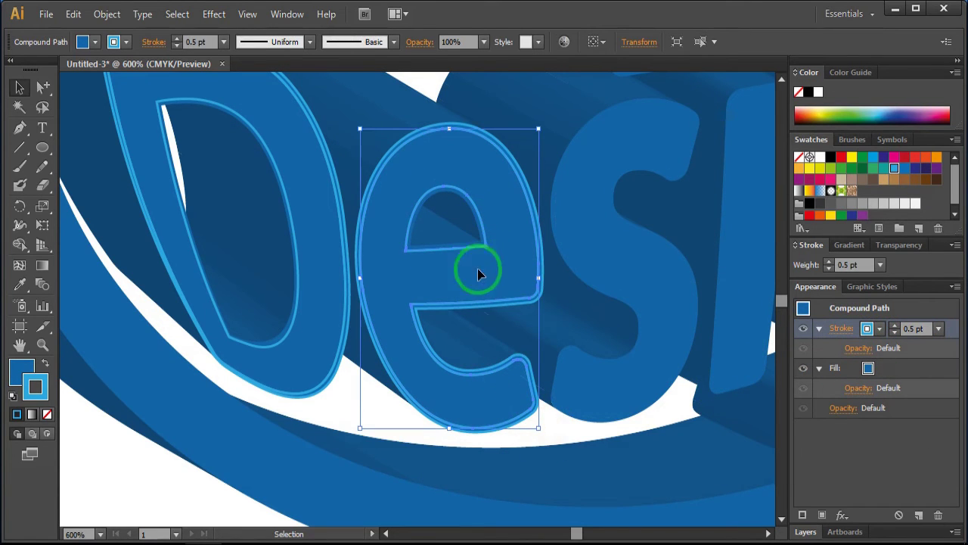
scroll(461, 252, "up", 1)
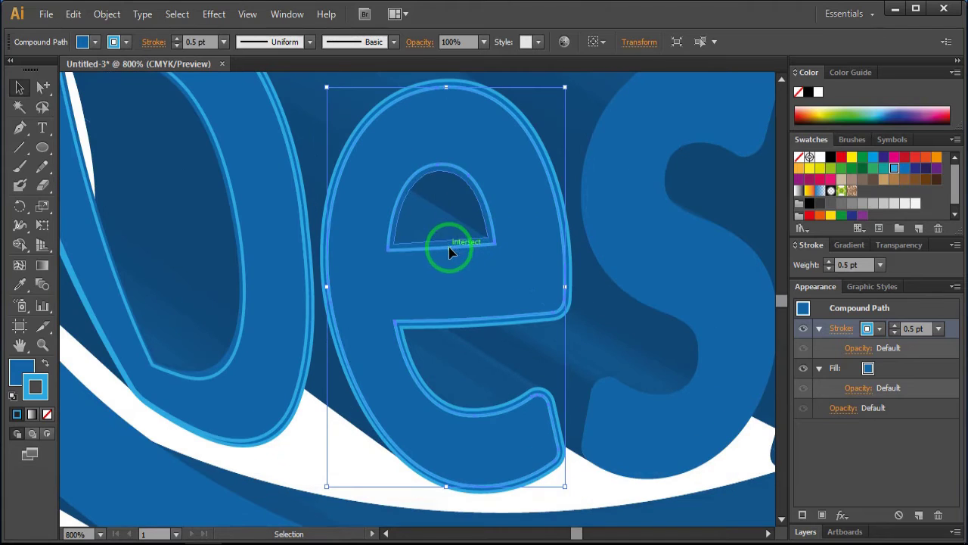
left_click(447, 250)
left_click(869, 368)
left_click(895, 332)
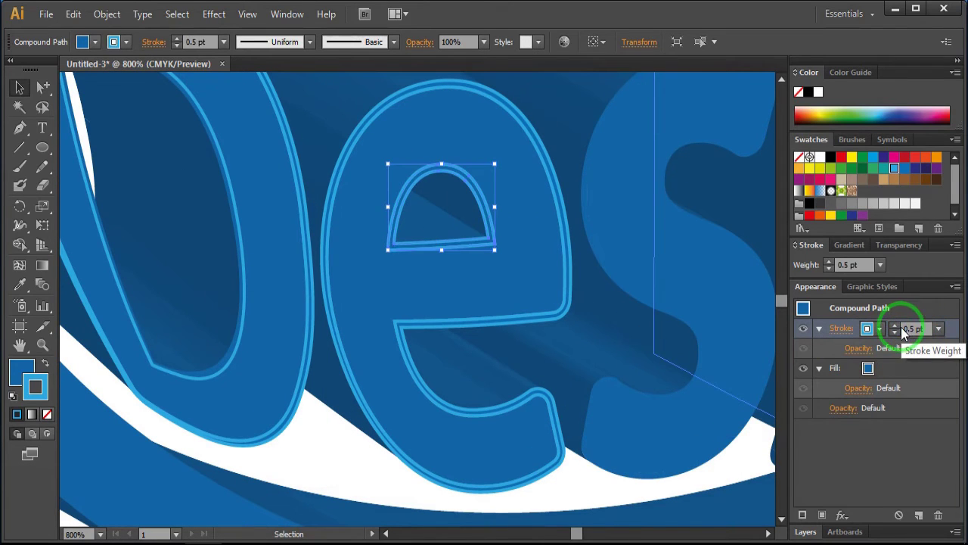
Give the D's inner path a light-blue 0.5 pt outline, keeping the deep blue fill.
scroll(611, 486, "right", 1)
left_click(192, 375)
left_click(880, 329)
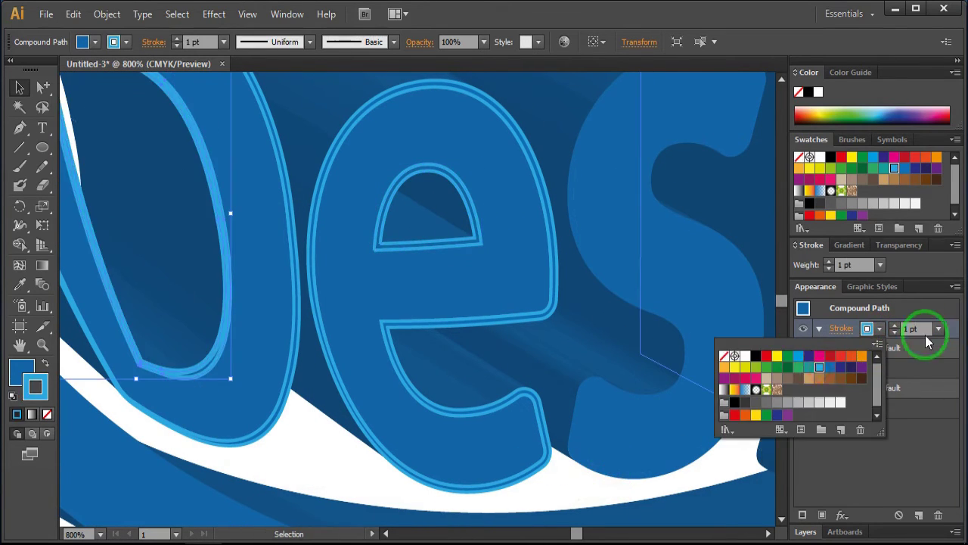
left_click(925, 328)
type("0.5")
left_click(728, 452)
left_click(868, 368)
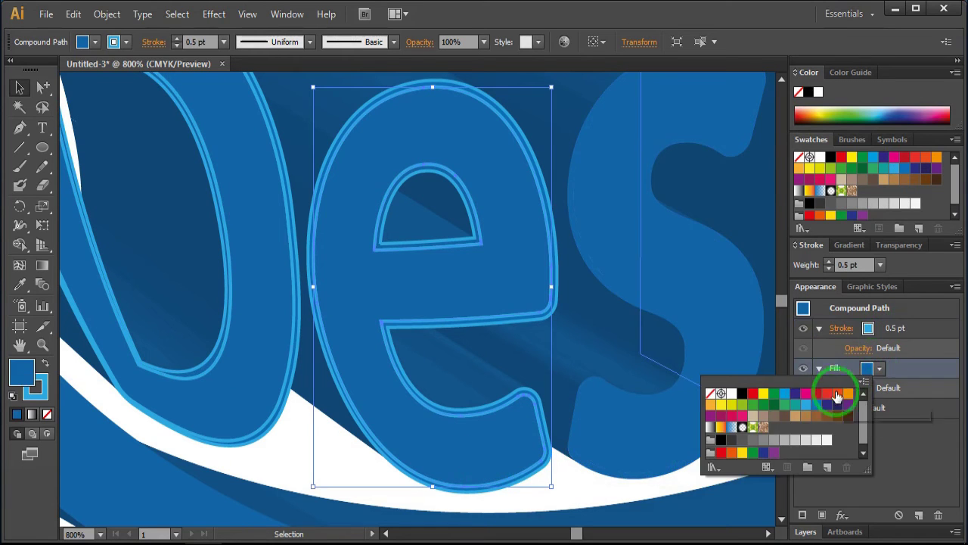
left_click(240, 402)
left_click(881, 369)
Outline the s and its compound shape in light blue at 0.5 pt.
left_click_drag(706, 480, 430, 459)
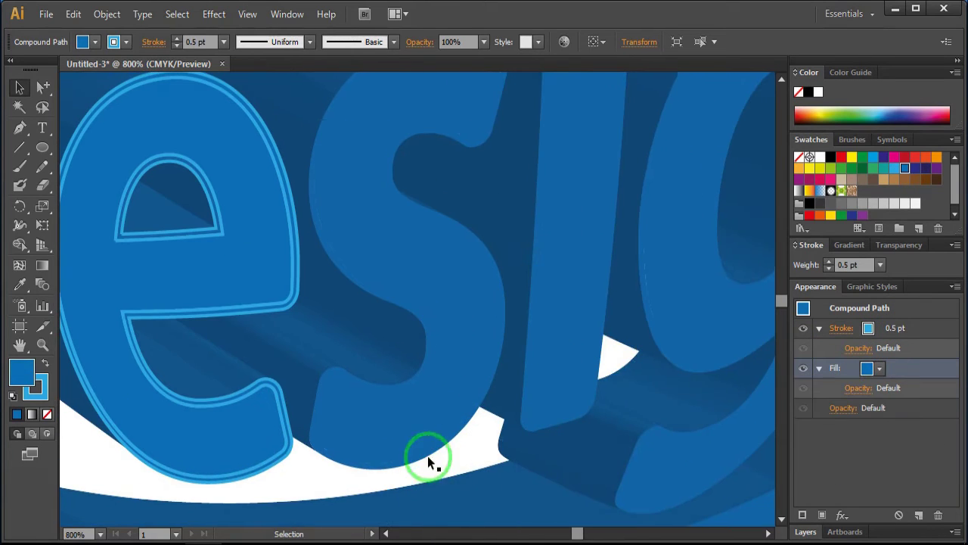
left_click(431, 459)
left_click(868, 328)
left_click(862, 357)
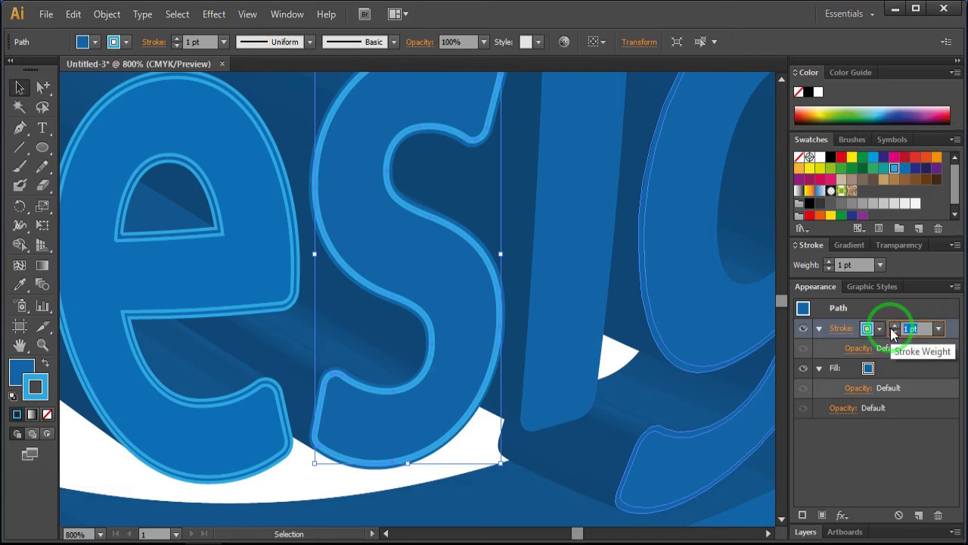
left_click(894, 332)
left_click(872, 368)
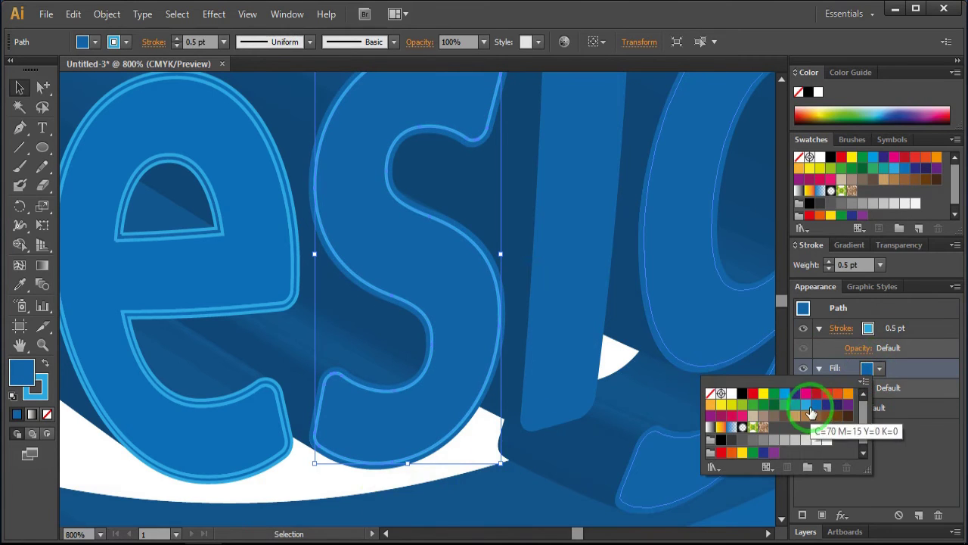
left_click(385, 469)
left_click(868, 328)
left_click(827, 363)
left_click(939, 329)
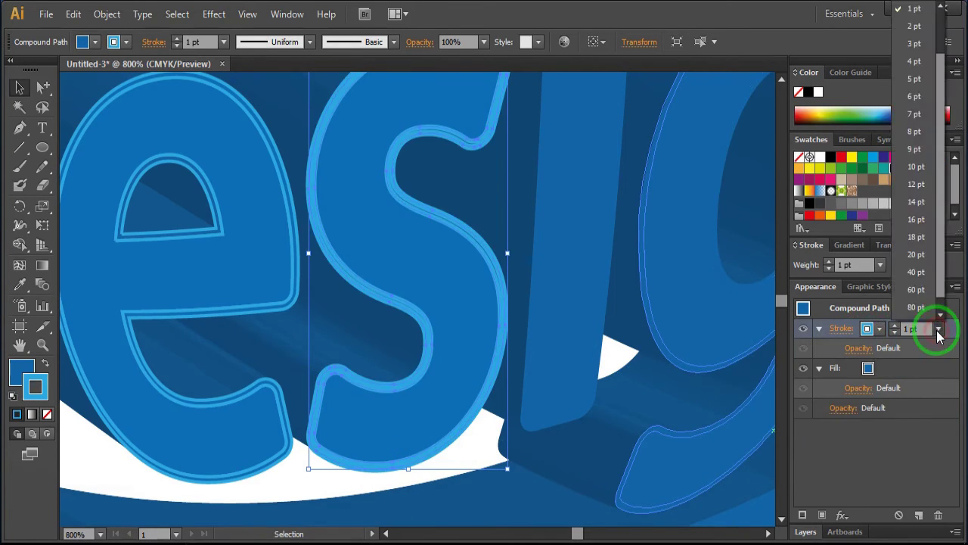
left_click(894, 332)
key("ctrl+minus")
left_click(446, 408)
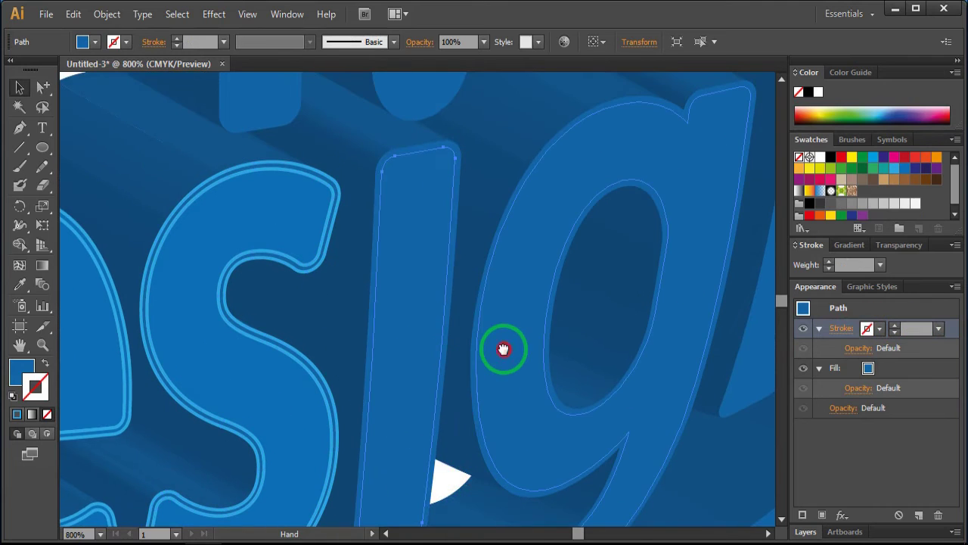
Select the g and the remaining letters of Graphic Design together.
left_click(504, 346, "shift")
key("ctrl+minus")
left_click(644, 210, "shift")
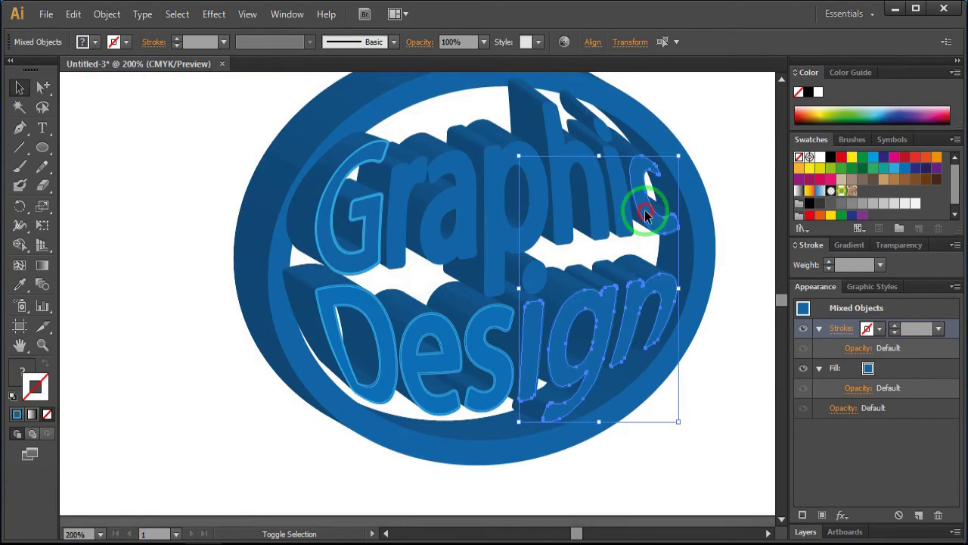
left_click(530, 234, "shift")
left_click(528, 291, "shift")
left_click(616, 184, "shift")
Set the selected letters' outline weight to 0.5 pt.
left_click(868, 328)
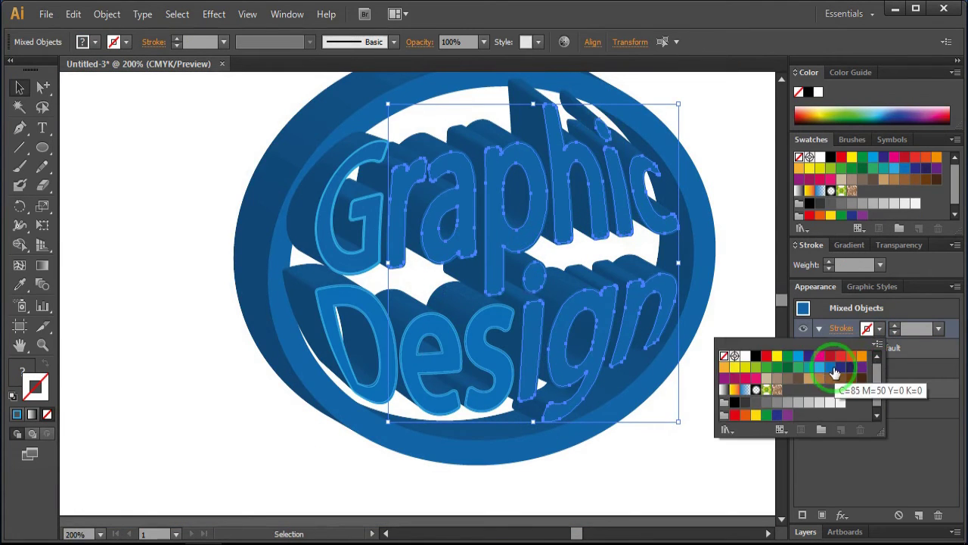
left_click(875, 367)
left_click(927, 329)
type("0.5")
key("Return")
left_click(870, 369)
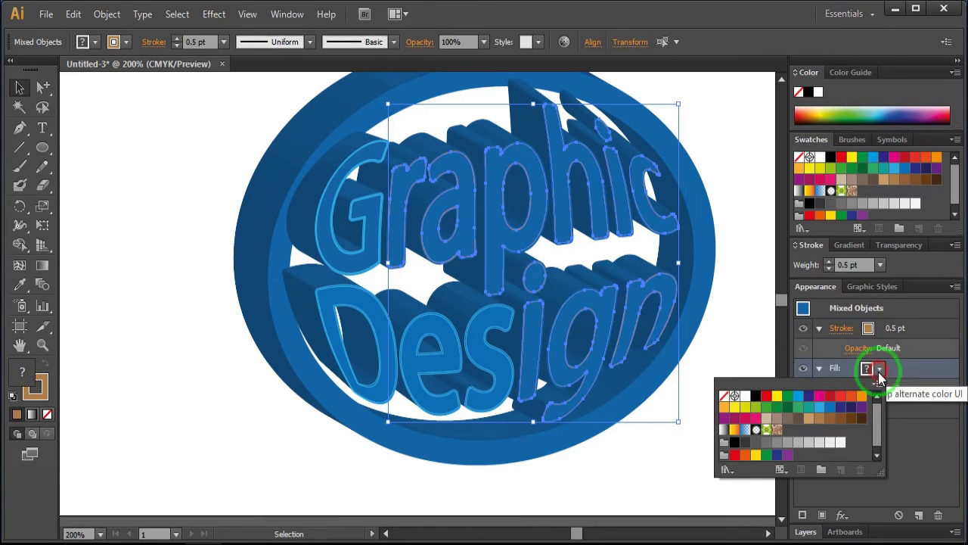
left_click(670, 472)
key("ctrl+z")
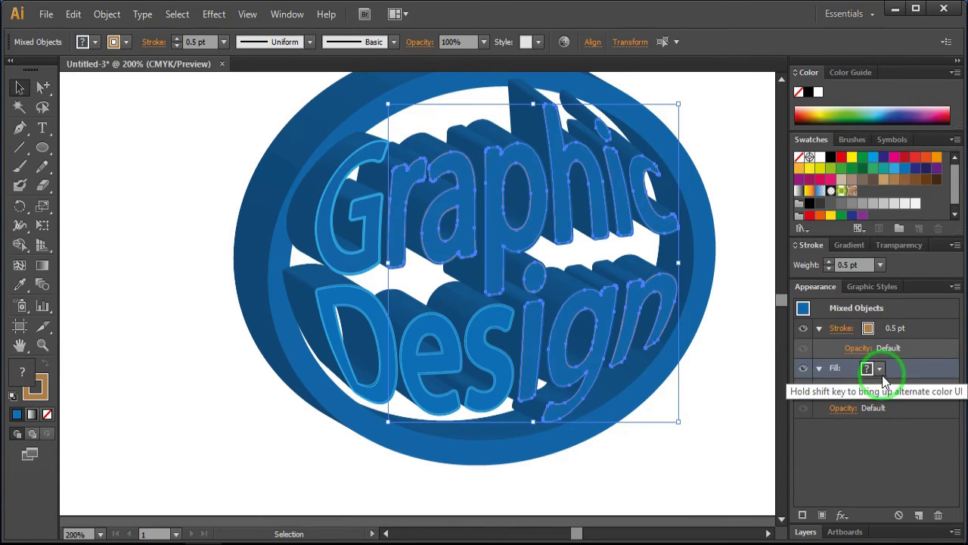
Make the selected letters' outlines light blue and their fills deep blue.
left_click(868, 328)
left_click(820, 368)
left_click(868, 367)
left_click(830, 409)
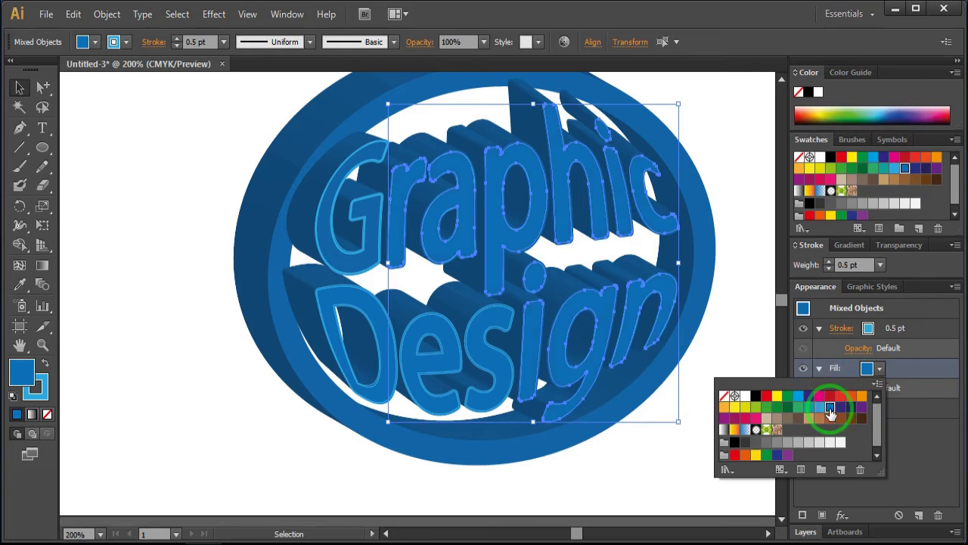
left_click(668, 457)
Reselect the G and set its fill to deep blue to match the other letters.
left_click(359, 265)
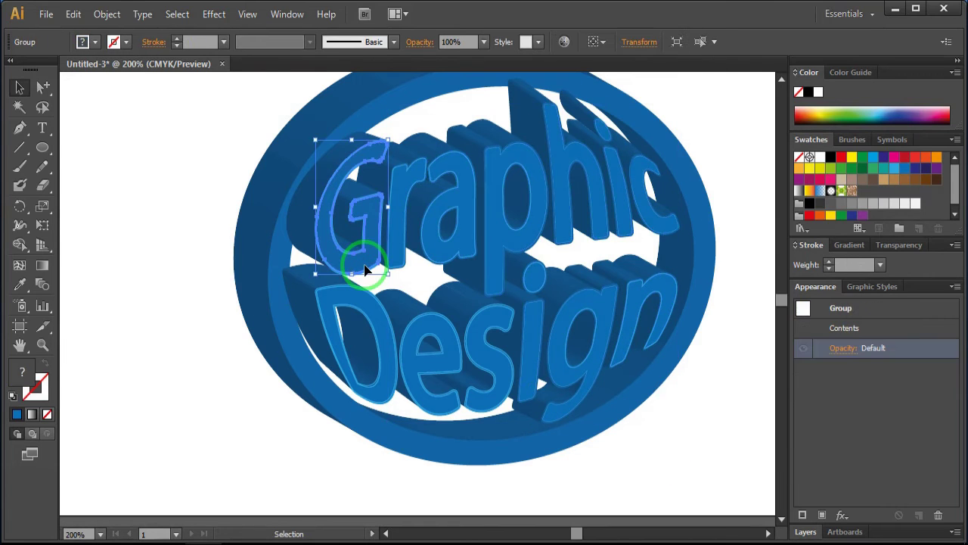
left_click(379, 309)
left_click(871, 368)
left_click(359, 265)
left_click(93, 41)
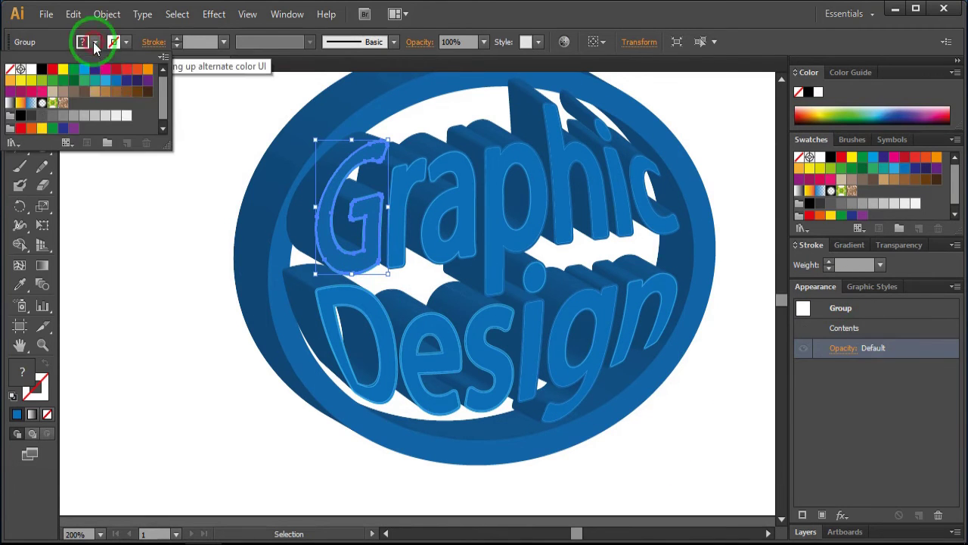
left_click(189, 264)
left_click(309, 335)
left_click(356, 219)
left_click(95, 42)
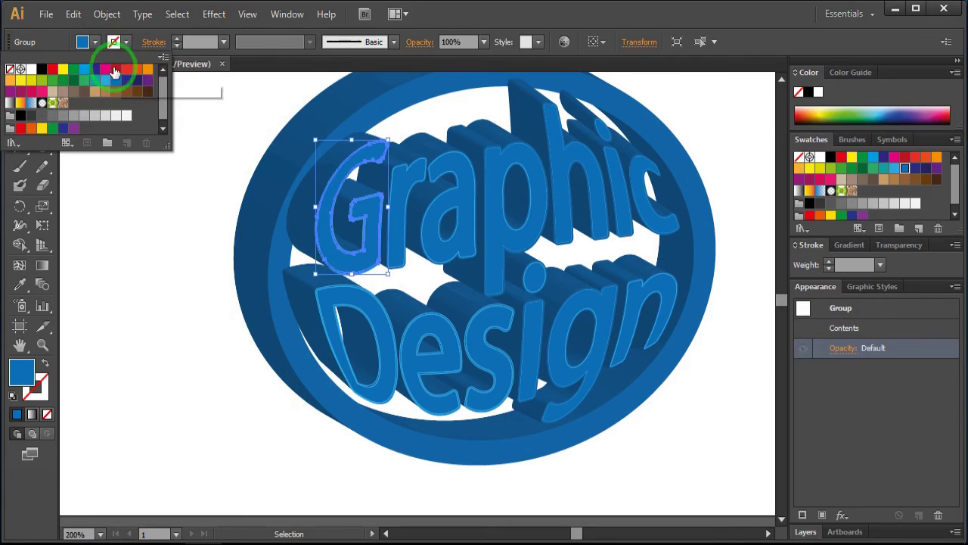
left_click(156, 265)
scroll(349, 259, "up", 3)
Thin the G's outline to 0.5 pt.
scroll(350, 260, "up", 1)
left_click(384, 321)
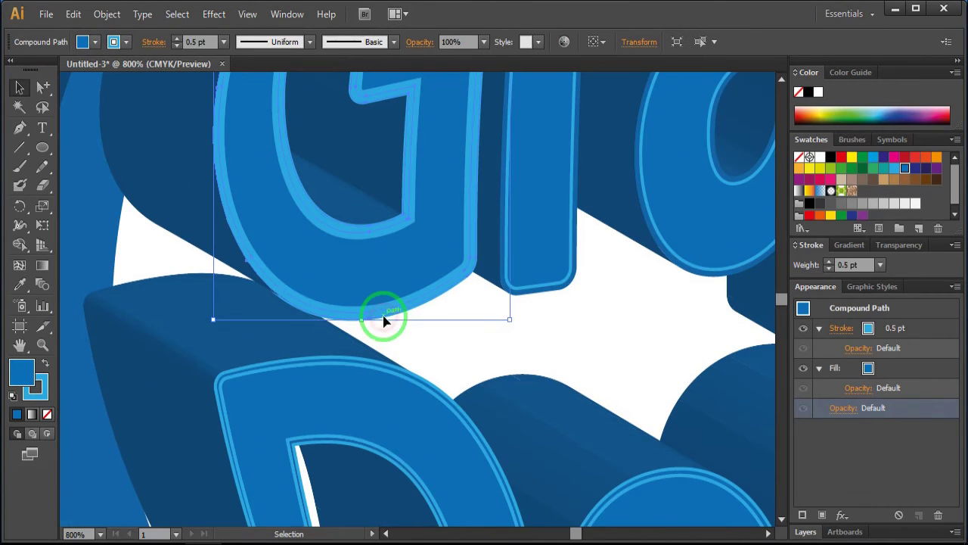
left_click(868, 369)
left_click(394, 235)
left_click(225, 173)
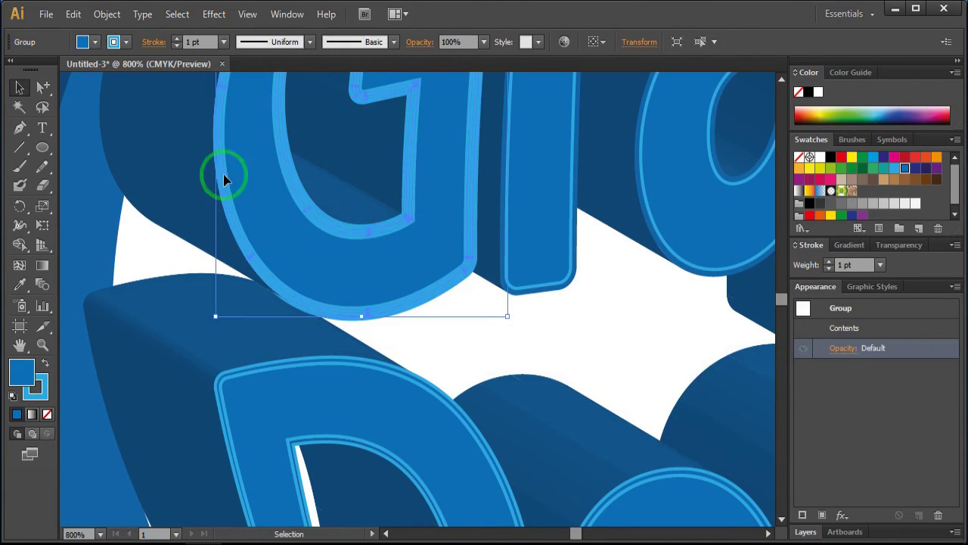
left_click(95, 42)
left_click(176, 46)
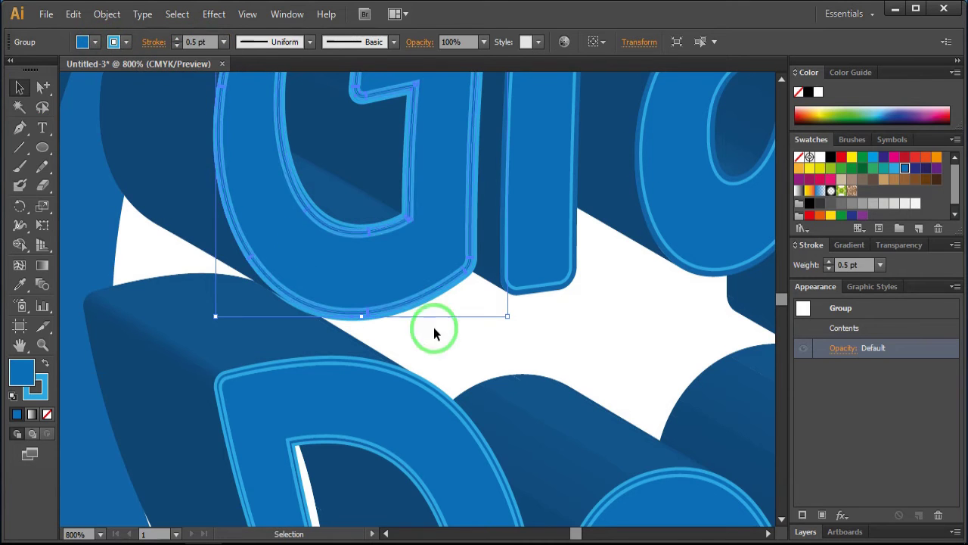
left_click(432, 331)
left_click(363, 227)
left_click(611, 340)
Give the next letter of Graphic a light-blue outline.
scroll(611, 340, "down", 2)
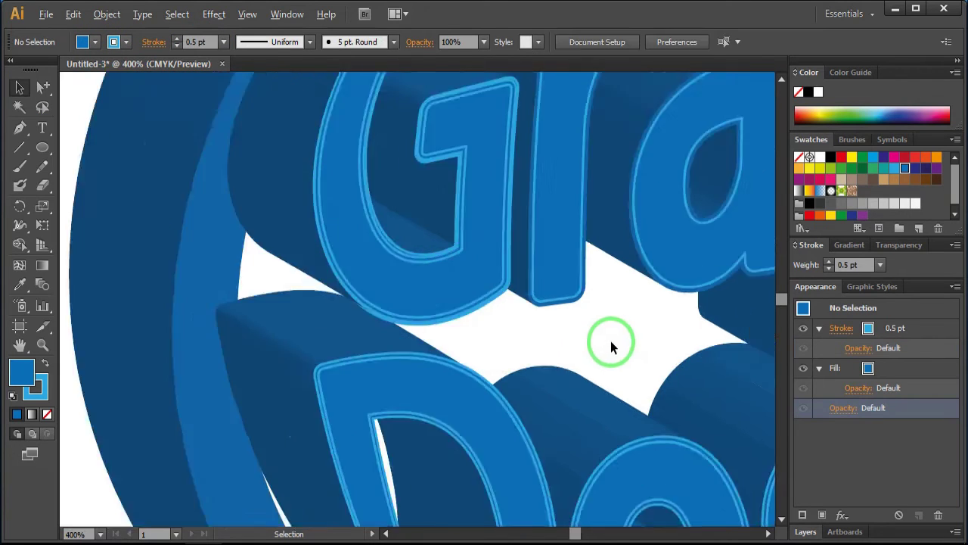
scroll(552, 395, "down", 3)
scroll(553, 395, "down", 2)
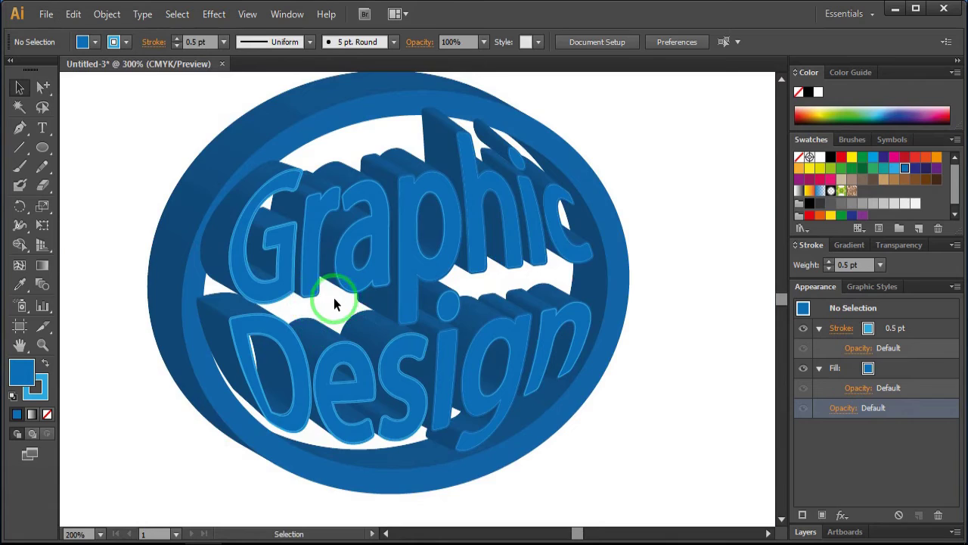
scroll(334, 297, "up", 3)
left_click(255, 288)
left_click(817, 328)
left_click(880, 328)
Adjust that letter's outline stroke weight, ending at 0.5 pt.
left_click(824, 368)
left_click(895, 325)
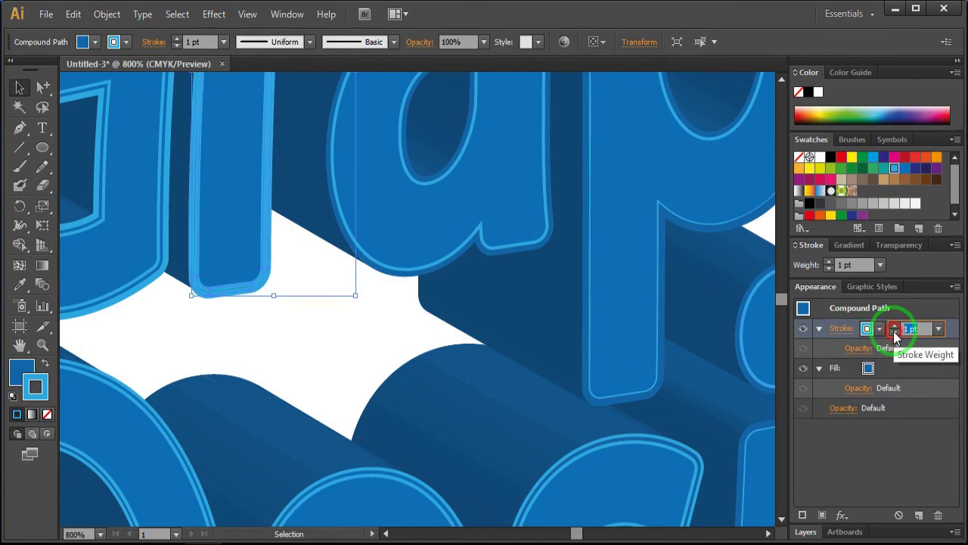
type("10")
key("Return")
left_click(833, 357)
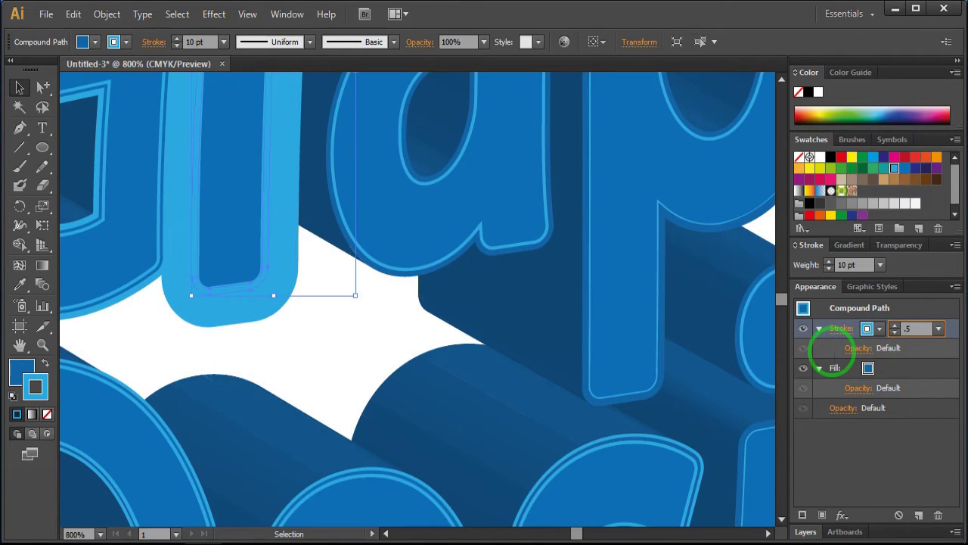
key("Return")
Give the a and p of Graphic light-blue outlines.
left_click(417, 274)
left_click(877, 330)
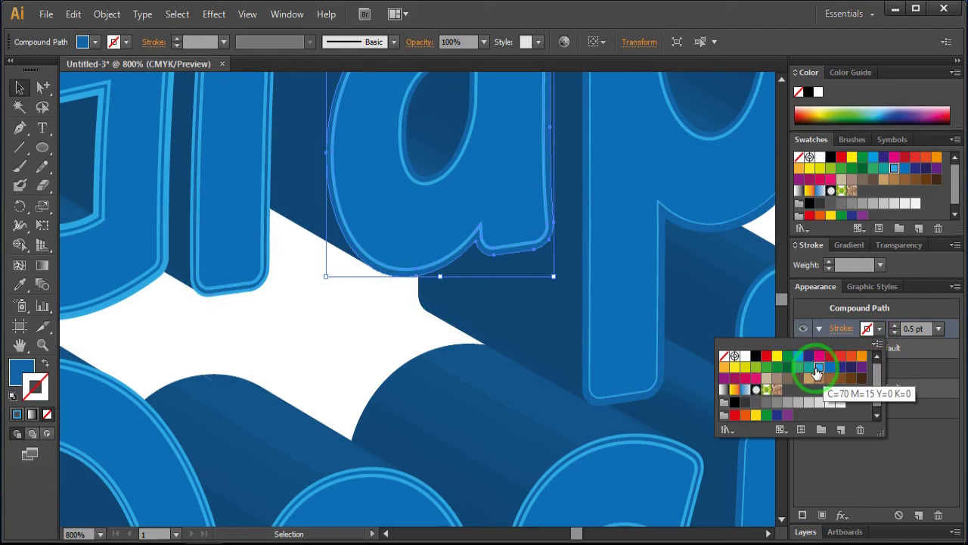
left_click(819, 371)
left_click(372, 328)
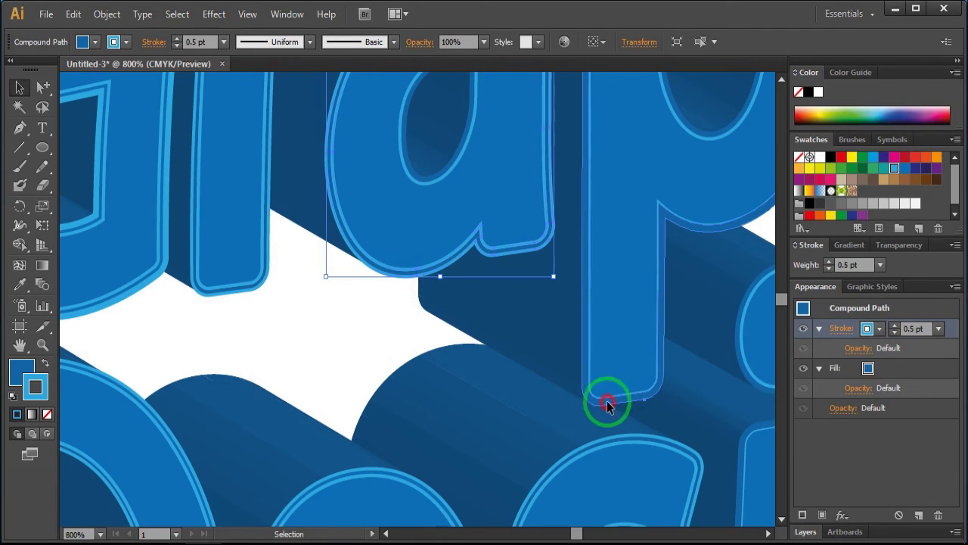
left_click(607, 405)
left_click(877, 330)
left_click(819, 371)
left_click(389, 346)
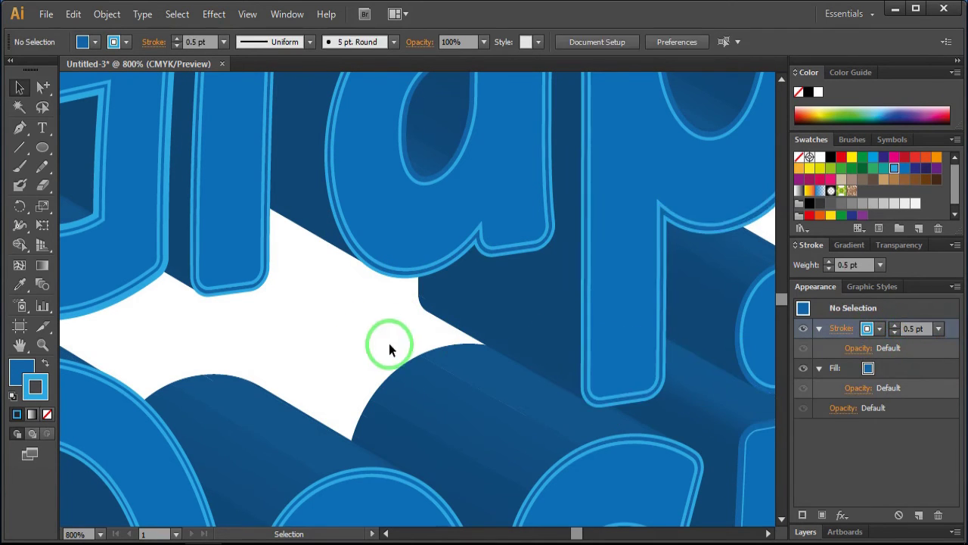
Give the h and the i-dot light-blue outlines, the dot at 0.5 pt.
scroll(404, 298, "right", 5)
scroll(366, 441, "right", 5)
left_click(381, 262)
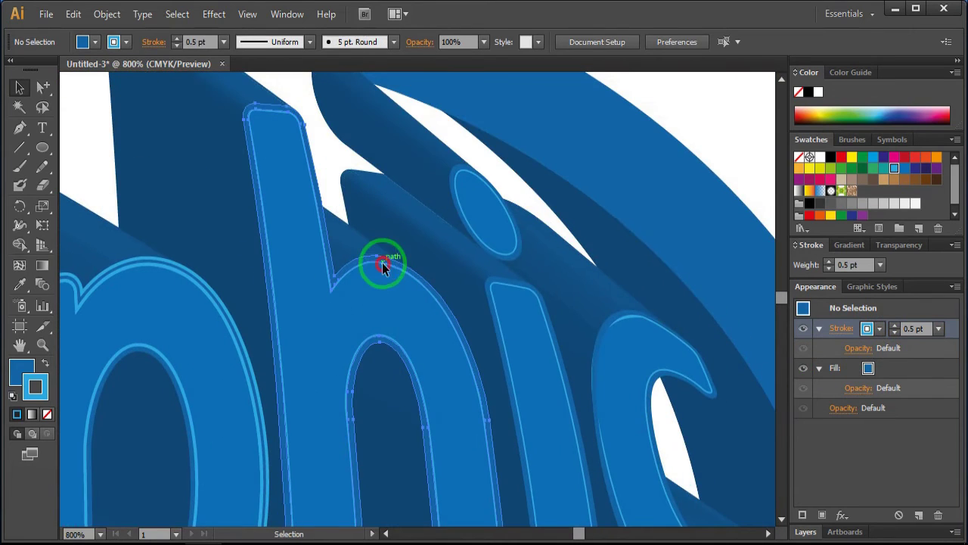
left_click(878, 330)
left_click(831, 372)
left_click(504, 259)
left_click(877, 329)
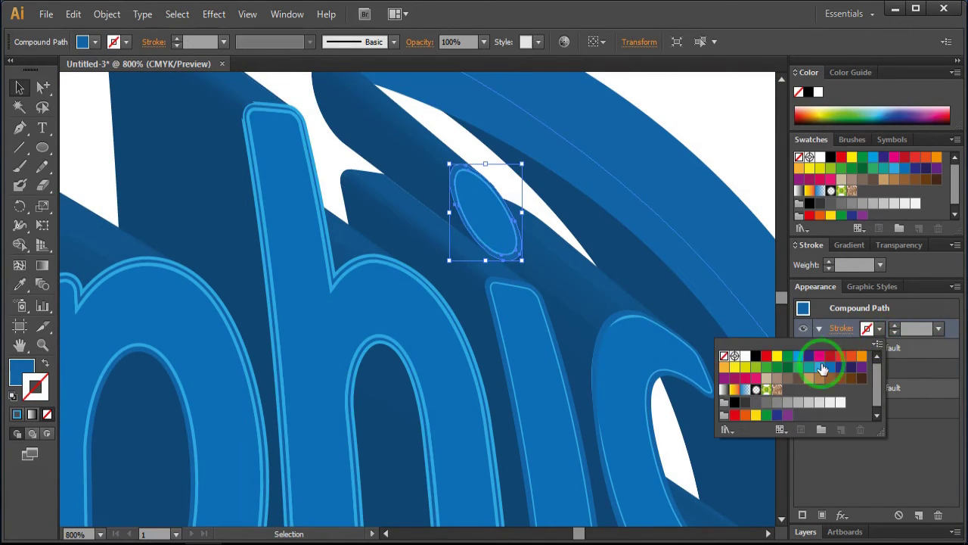
left_click(819, 368)
type("0.5")
left_click(573, 417)
Give the i stem and the c thin light-blue outlines.
left_click(878, 330)
left_click(820, 368)
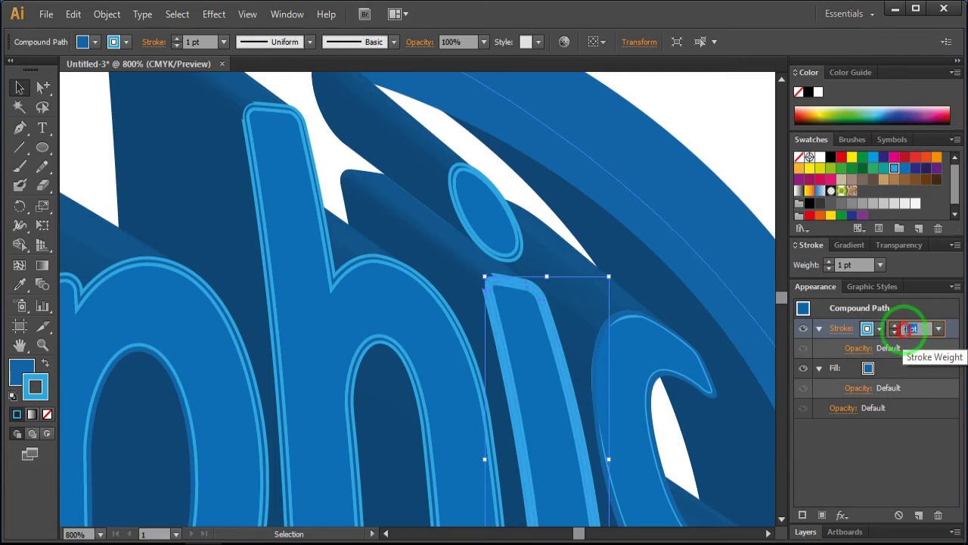
left_click(895, 332)
left_click(633, 320)
left_click(878, 330)
left_click(821, 369)
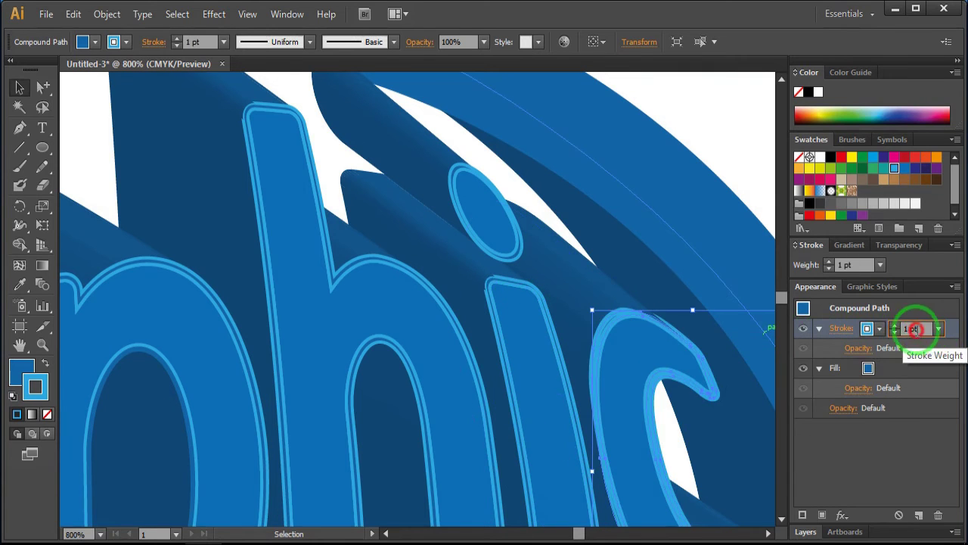
left_click(894, 333)
Give the n and g of Design thin light-blue outlines.
mouse_move(551, 242)
left_mouse_down()
mouse_move(438, 340)
mouse_move(199, 344)
left_mouse_up()
left_click(474, 335)
left_click(878, 330)
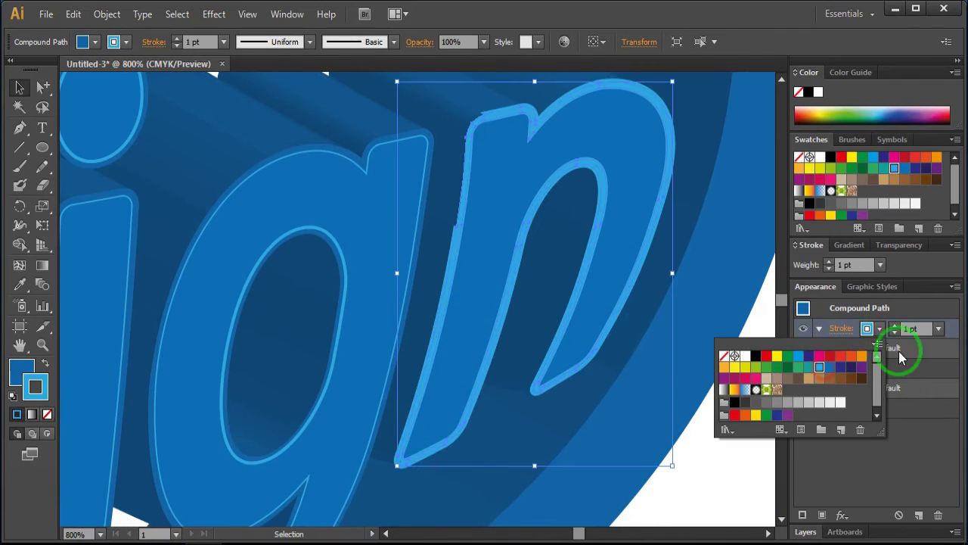
left_click(821, 369)
left_click(895, 330)
left_click(443, 437)
left_click(371, 439)
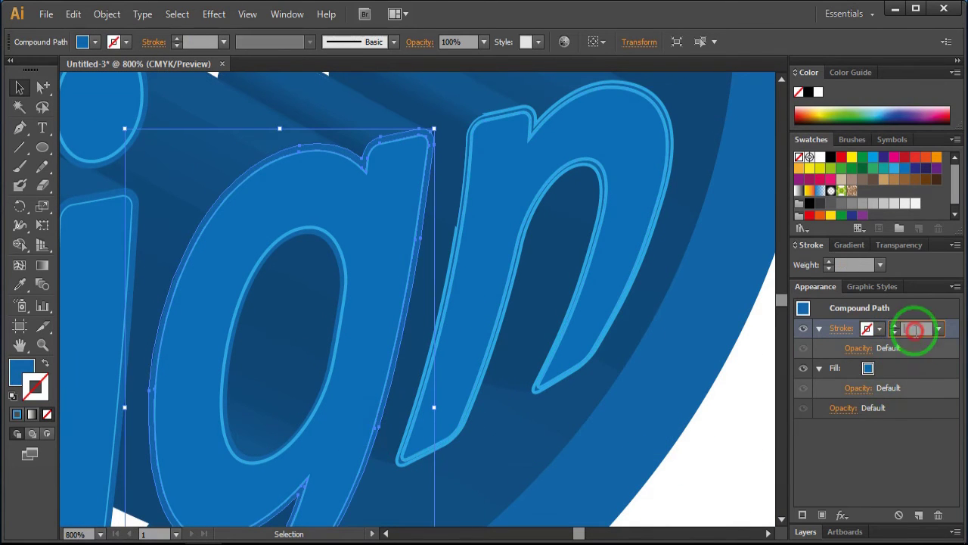
left_click(878, 330)
left_click(819, 368)
Give the i in Design a light-blue 0.5 pt outline.
left_click_drag(627, 507, 600, 303)
left_click(590, 227)
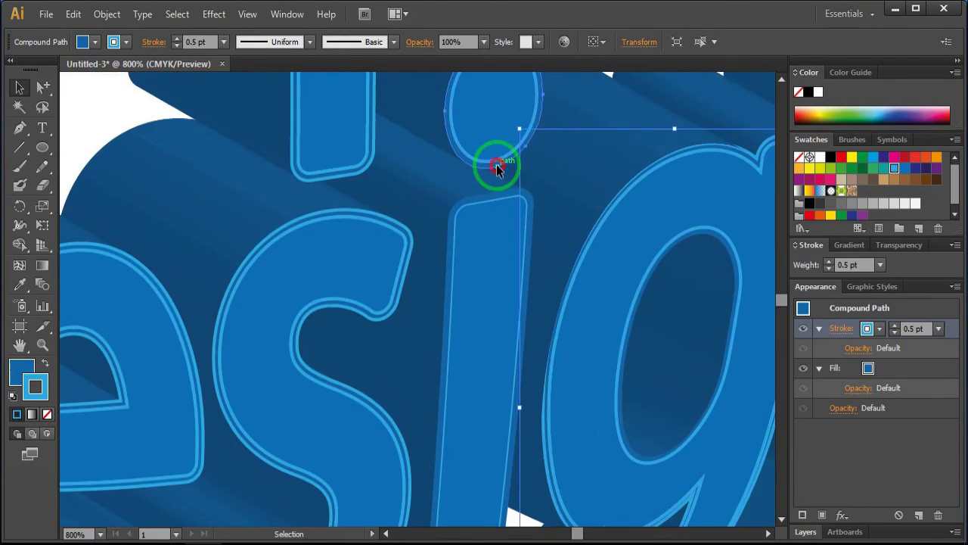
left_click_drag(497, 162, 398, 231)
left_click(877, 330)
left_click(821, 369)
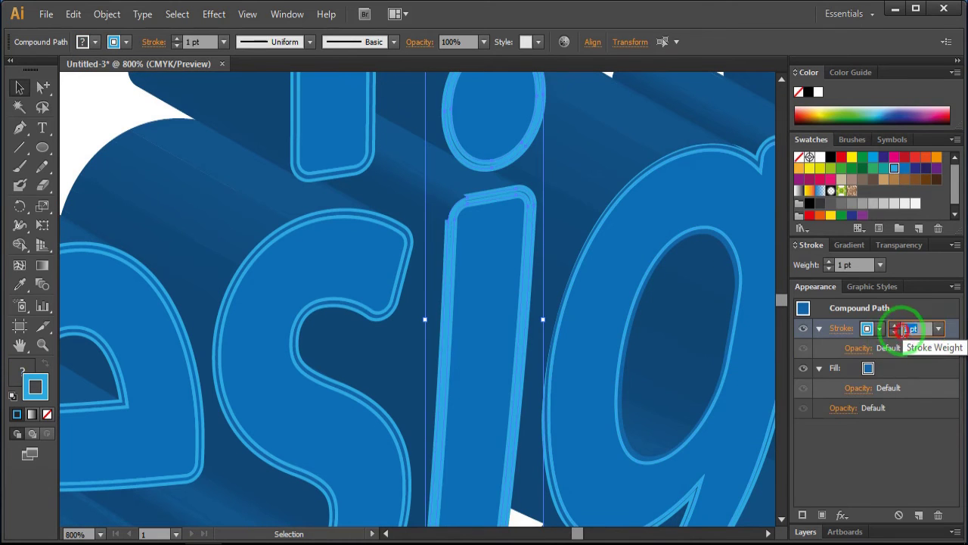
left_click(894, 332)
Send the i stem one step backward in the stacking order.
left_click_drag(575, 199, 462, 204)
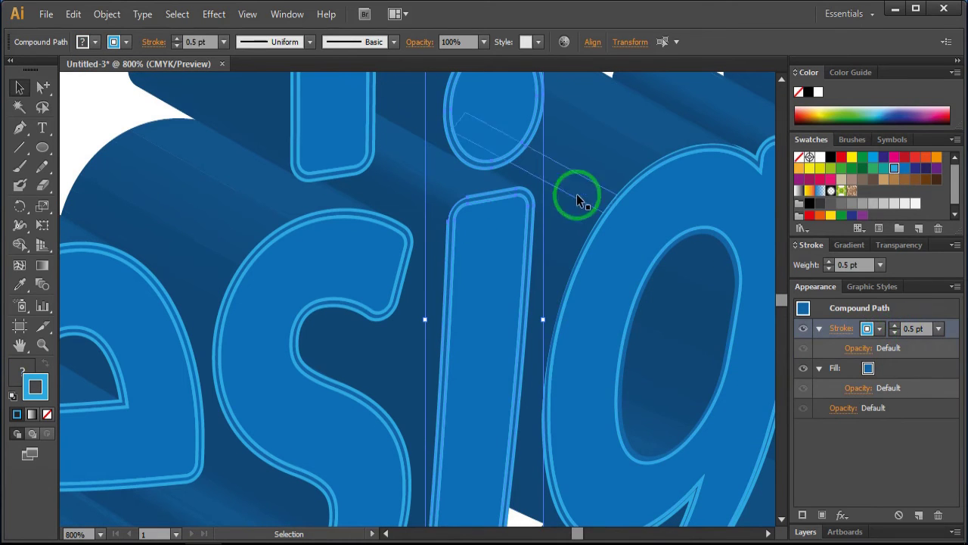
right_click(461, 204)
left_click(670, 309)
left_click(113, 113)
Give the a's inner teardrop counter a blue 0.5 pt outline.
key("ctrl+minus")
key("ctrl+minus")
key("ctrl+minus")
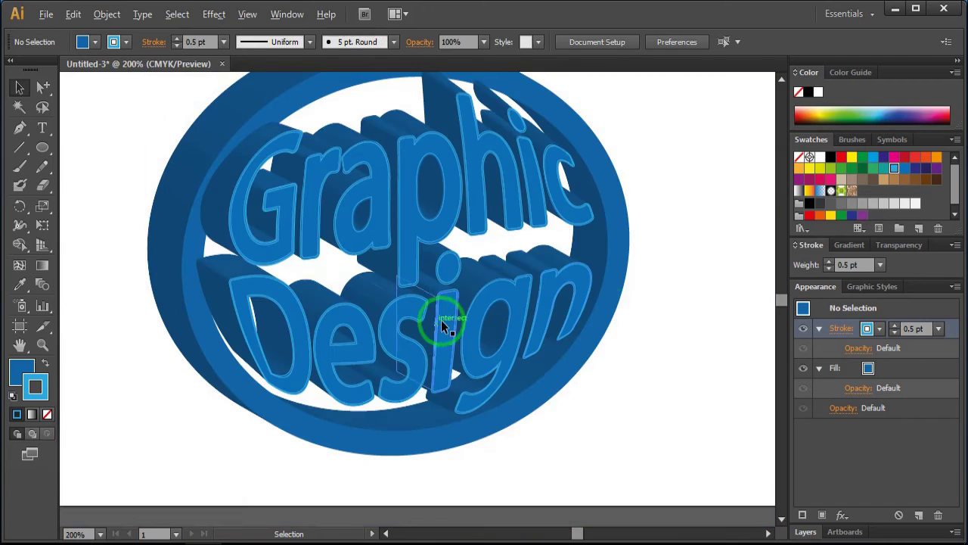
left_click(373, 243)
key("ctrl+plus")
key("ctrl+plus")
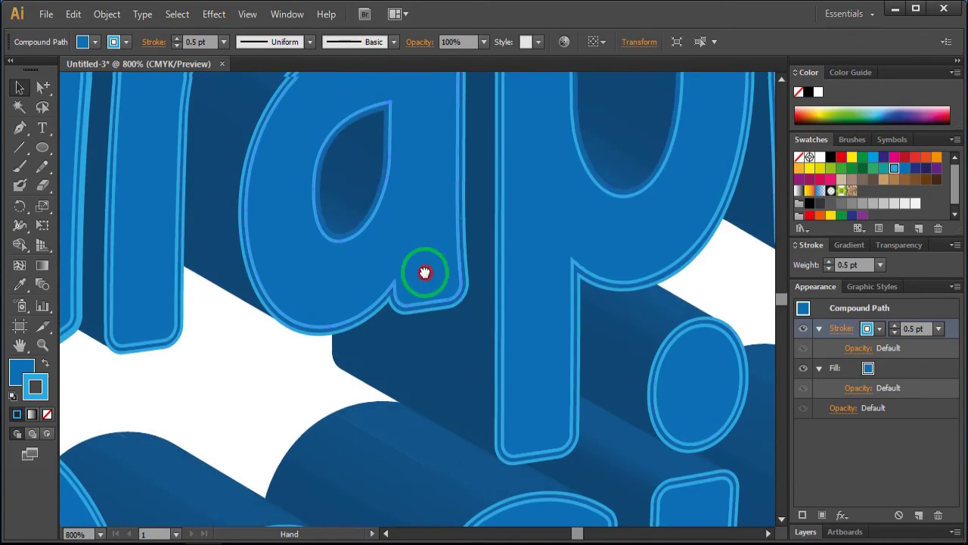
left_click(216, 483)
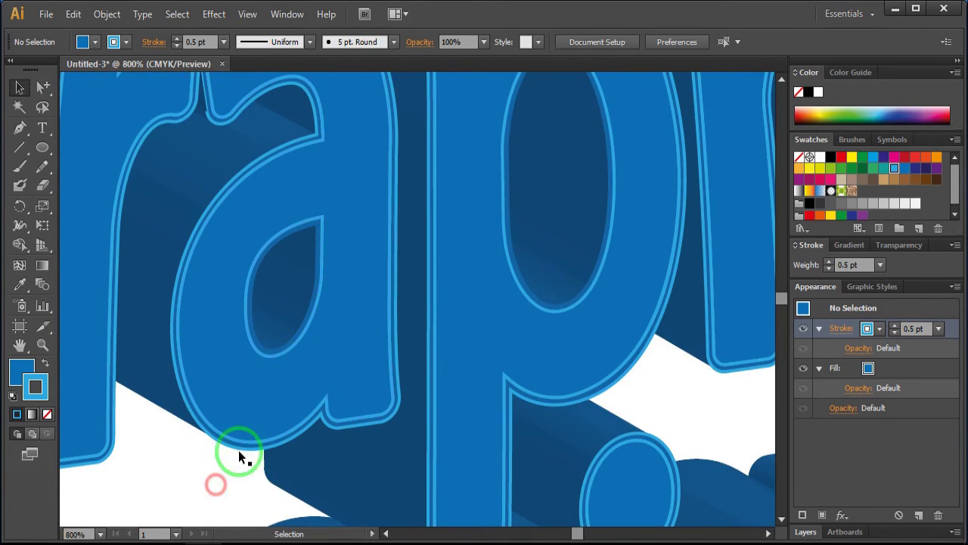
left_click(290, 344)
left_click(868, 327)
left_click(824, 365)
left_click(895, 332)
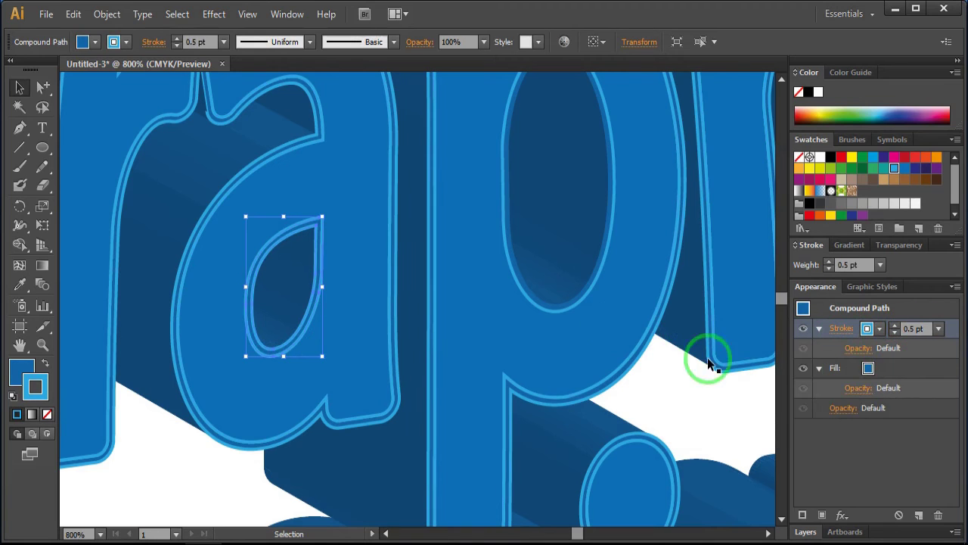
Give the p's inner counter a blue 0.5 pt outline as well.
left_click(595, 284)
left_click(868, 328)
left_click(808, 368)
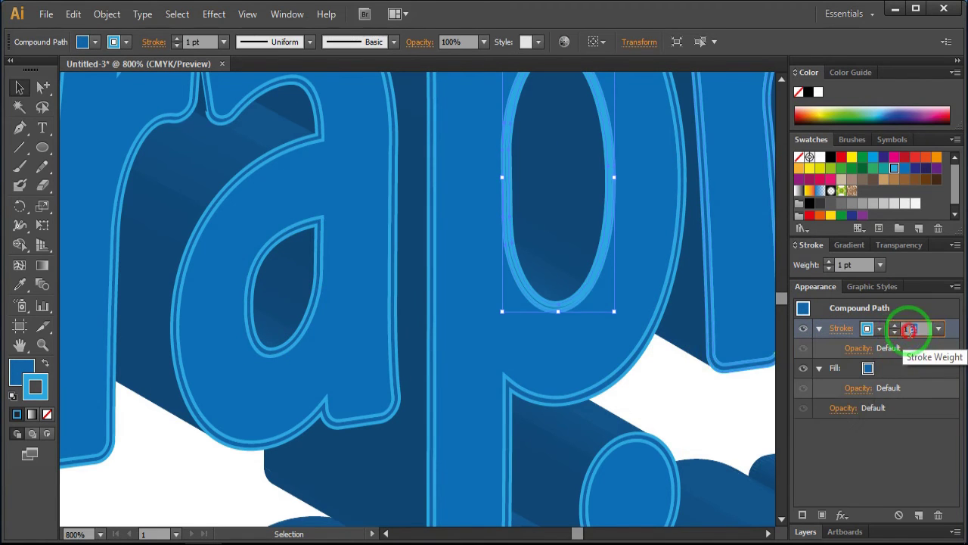
left_click(895, 331)
scroll(561, 357, "down", 3)
scroll(642, 363, "down", 1)
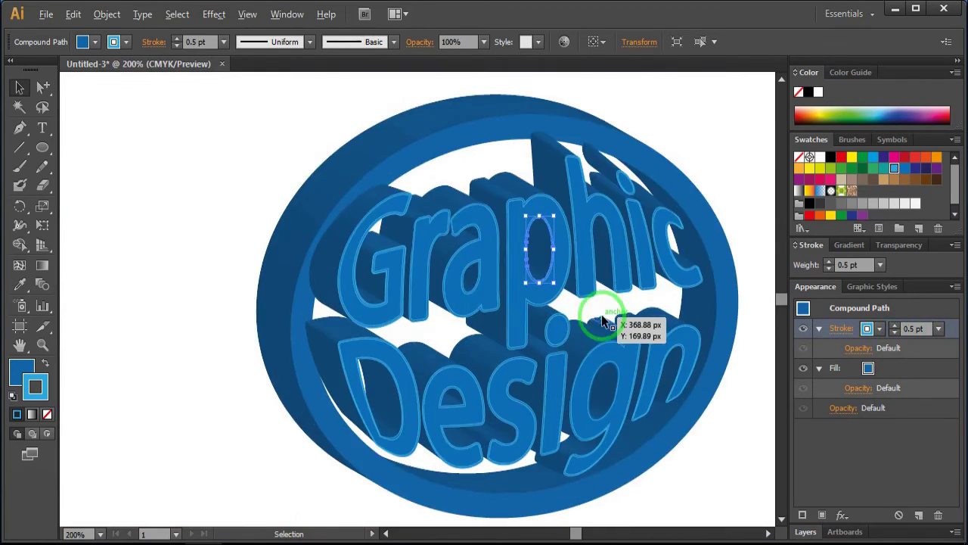
left_click(710, 334)
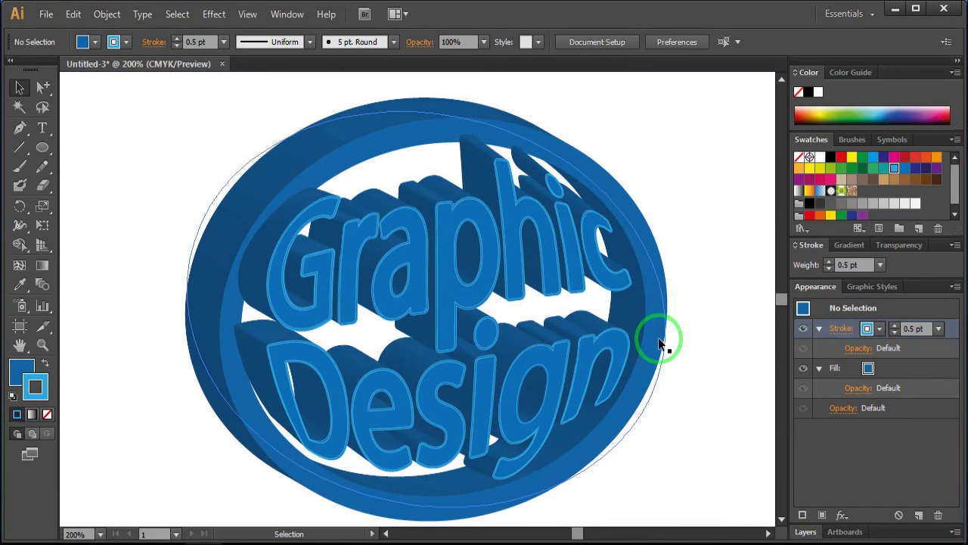
left_click(547, 295)
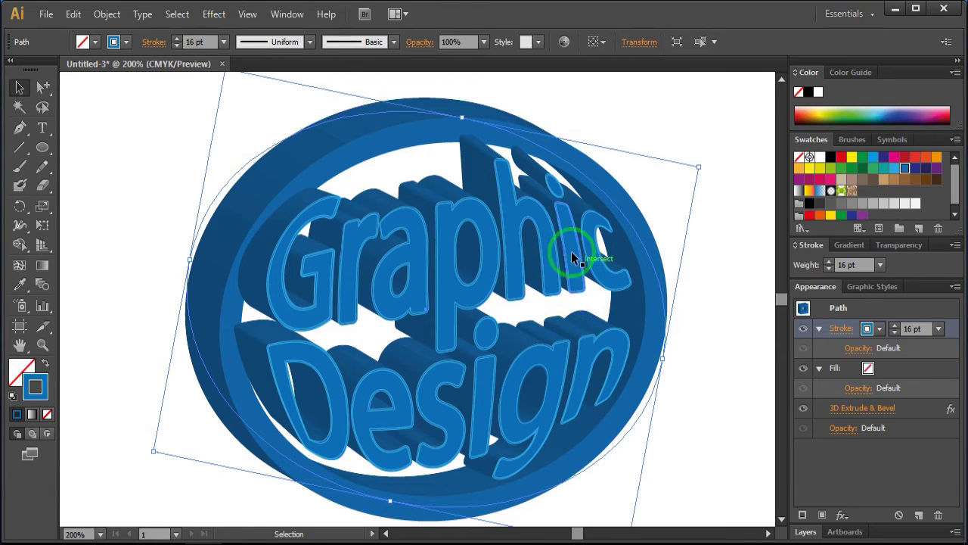
Expand the ring's 3D appearance and ungroup it three times into plain shapes.
left_click(98, 22)
left_click(153, 198)
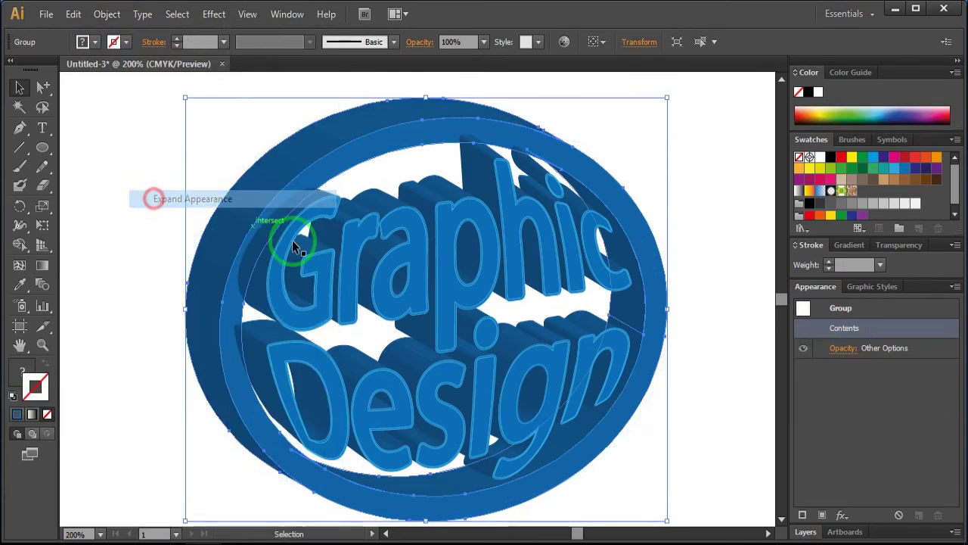
left_click(107, 14)
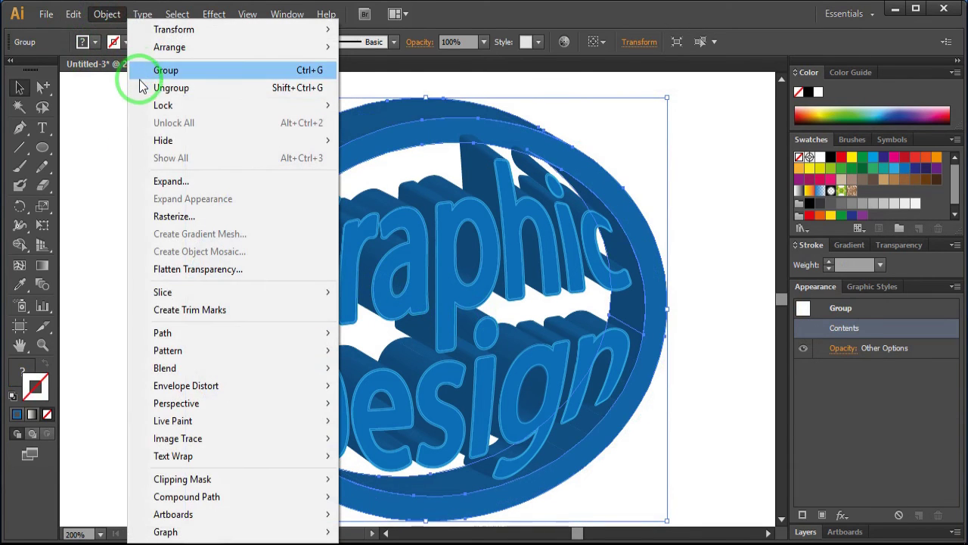
left_click(141, 88)
left_click(115, 21)
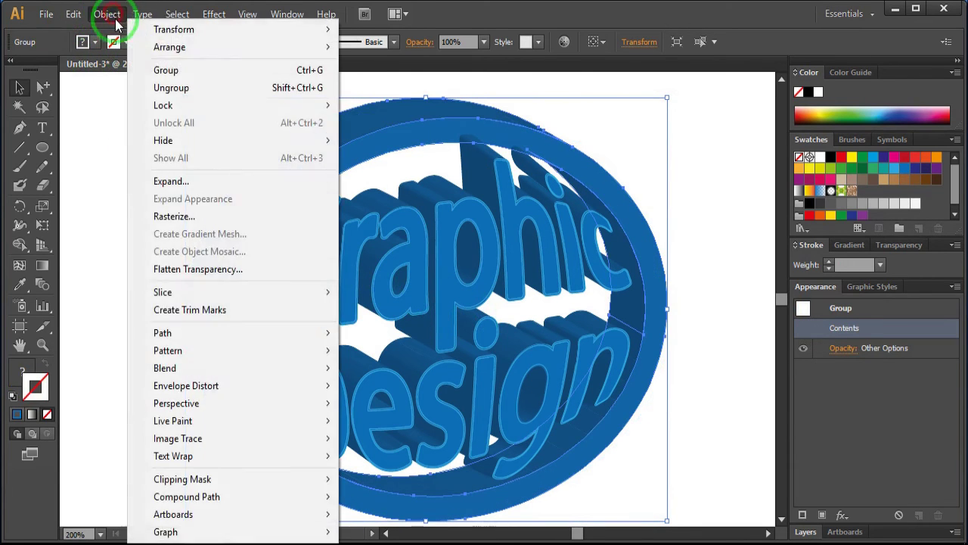
left_click(141, 88)
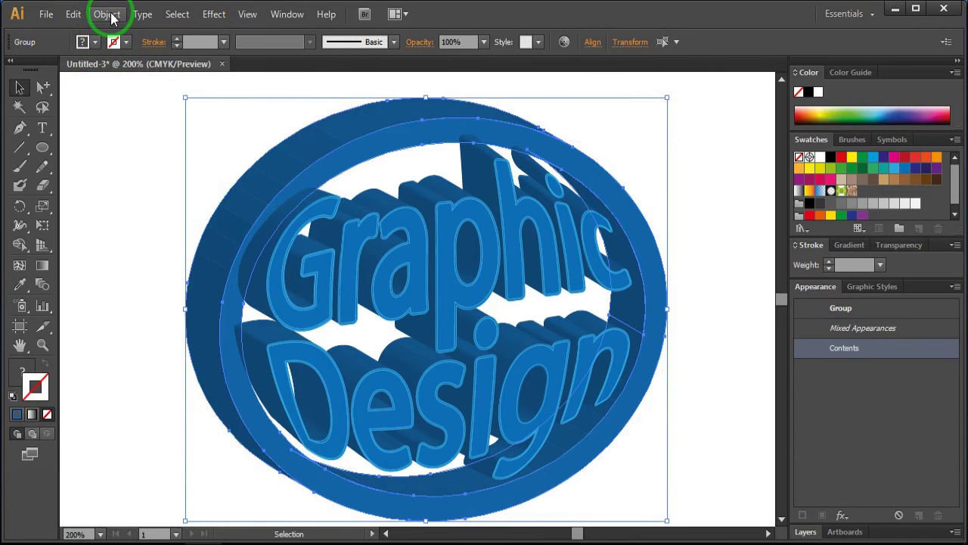
left_click(111, 14)
left_click(143, 88)
Bring the outer ring shape to the front, in front of the lettering.
left_click(123, 168)
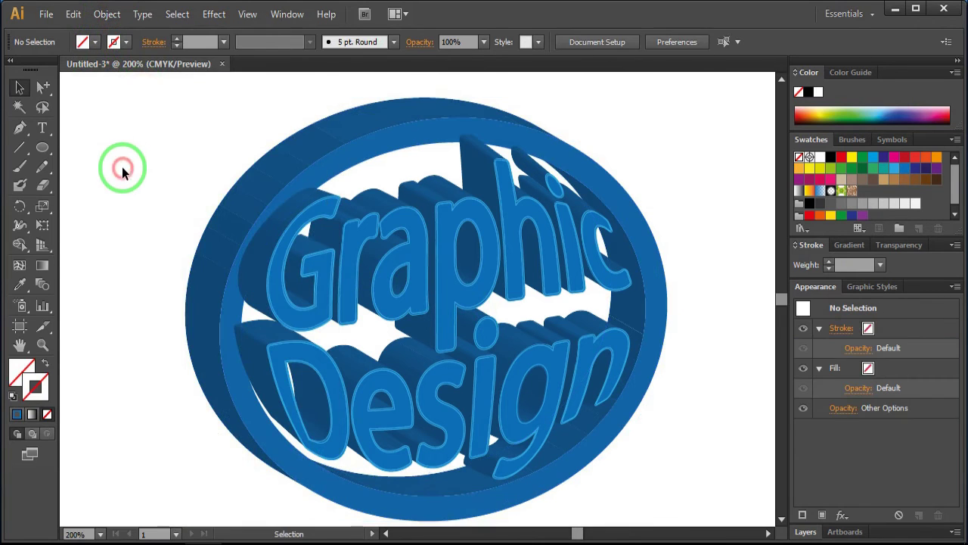
left_click(312, 180)
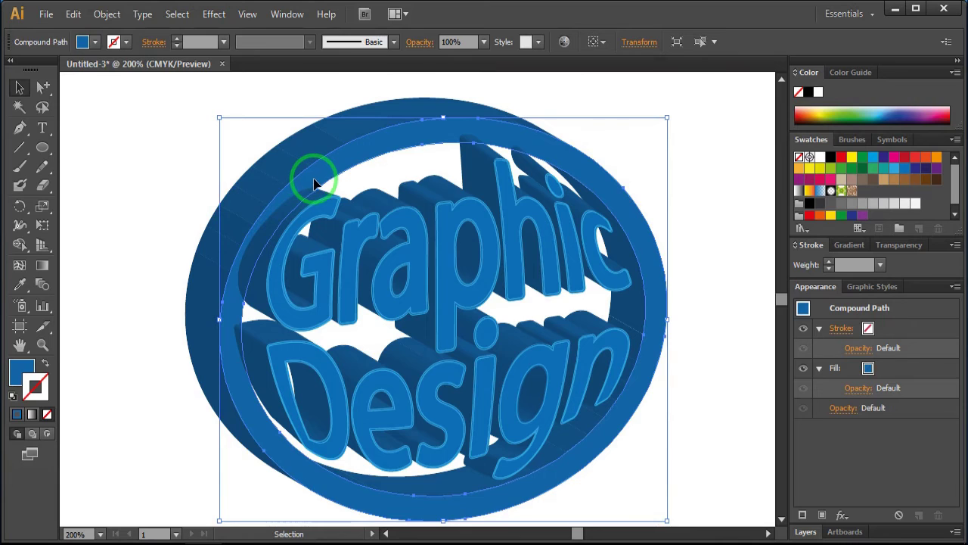
right_click(315, 185)
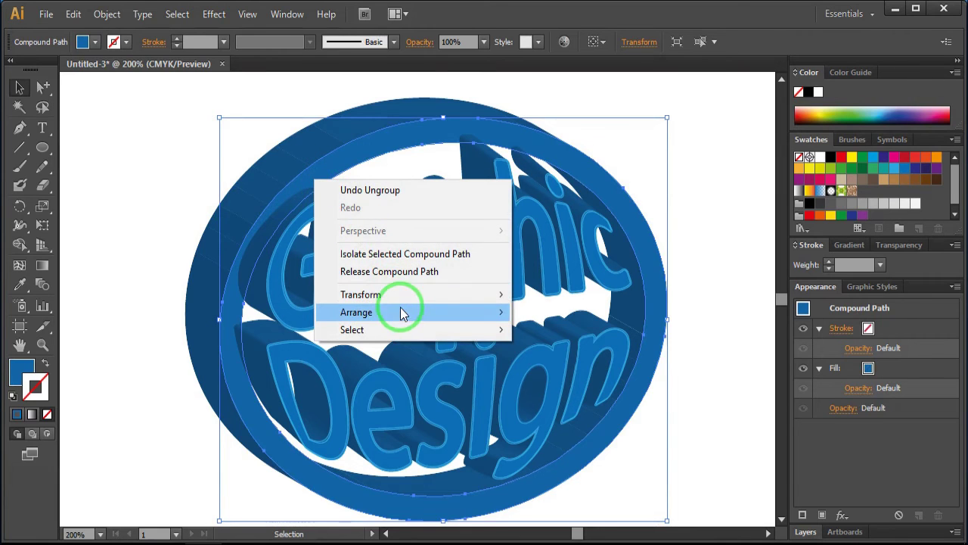
mouse_move(357, 313)
left_click(529, 320)
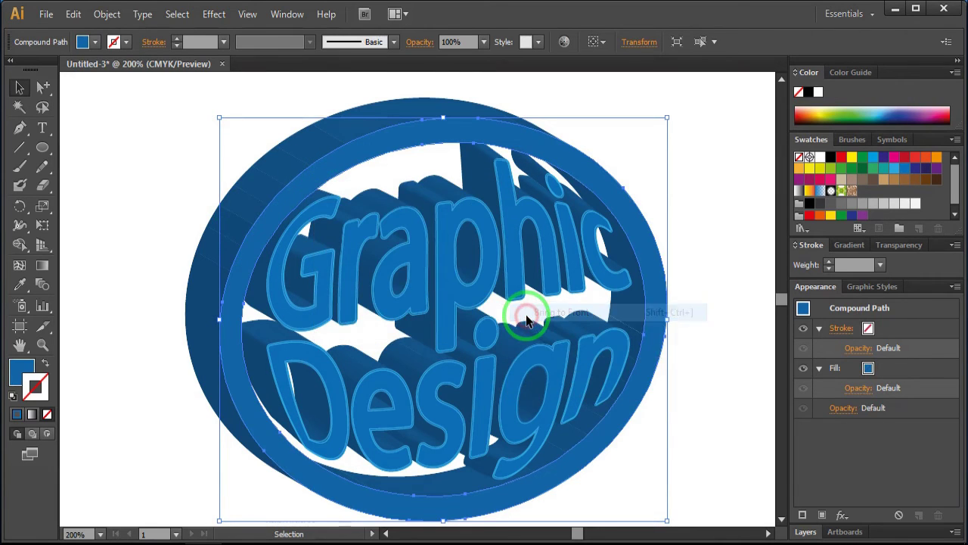
left_click(677, 340)
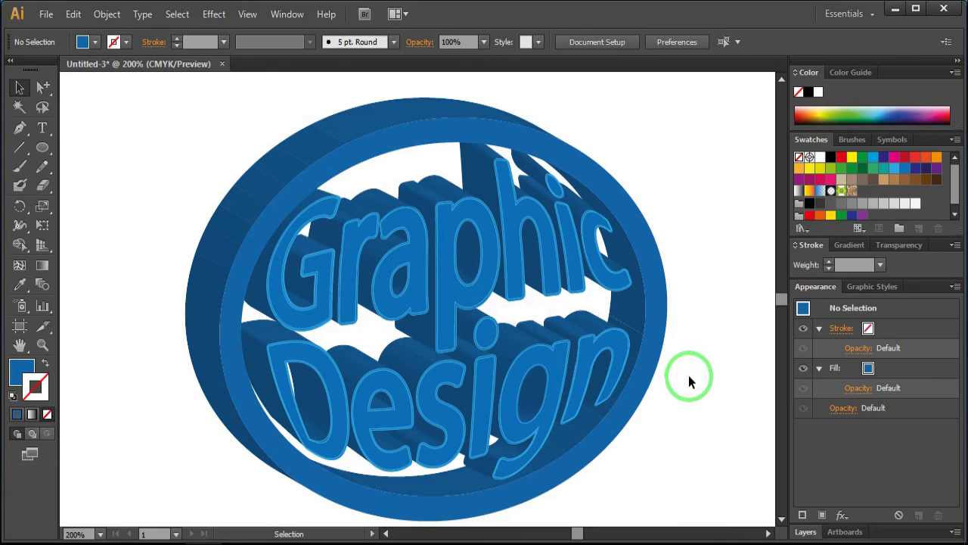
Nudge the emblem left, then draw a blue rectangle covering the whole artboard.
scroll(689, 377, "down", 1)
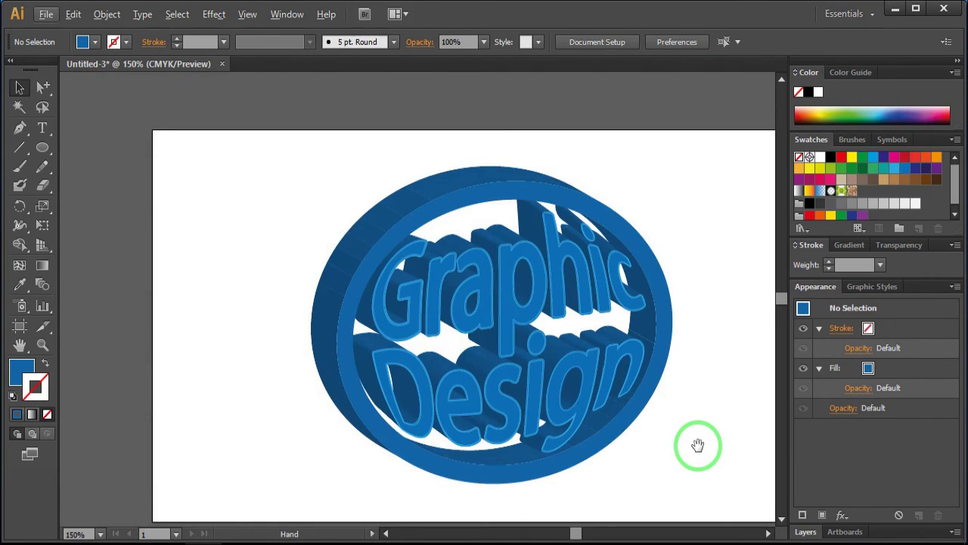
left_click_drag(697, 447, 651, 424)
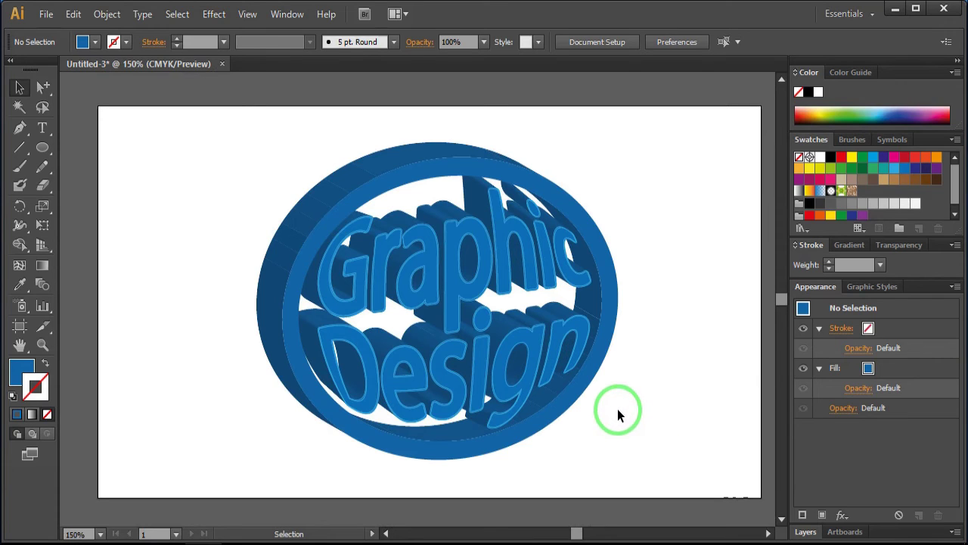
left_click(584, 394)
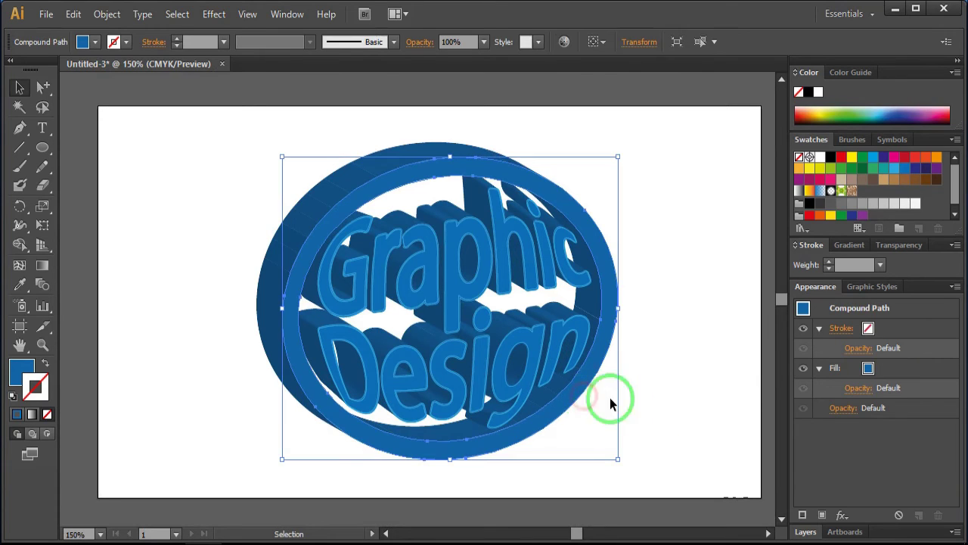
key("Left")
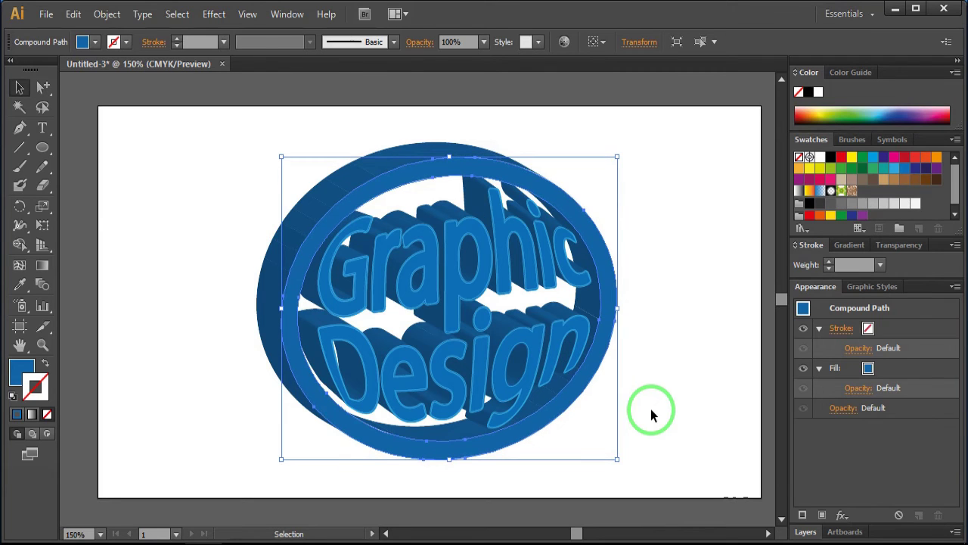
key("ctrl+alt")
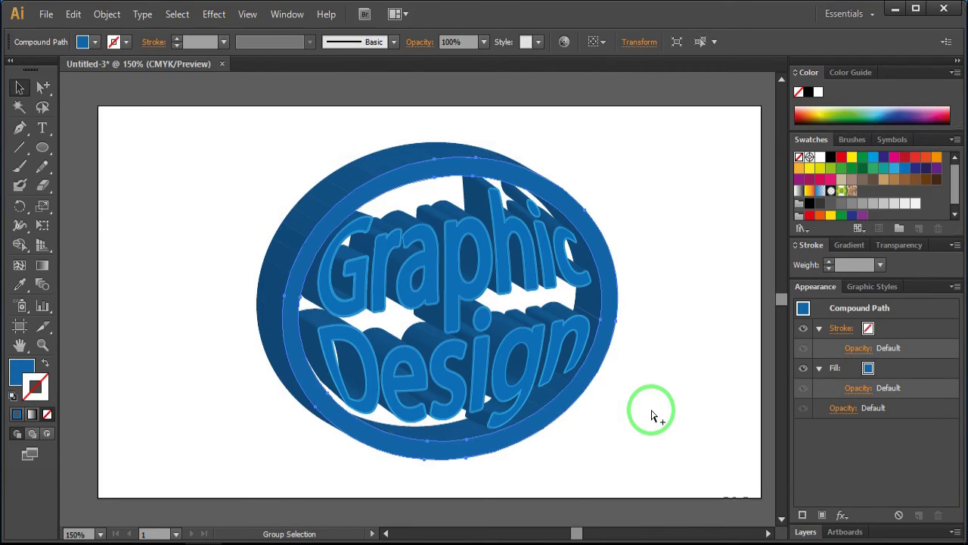
left_click(657, 409)
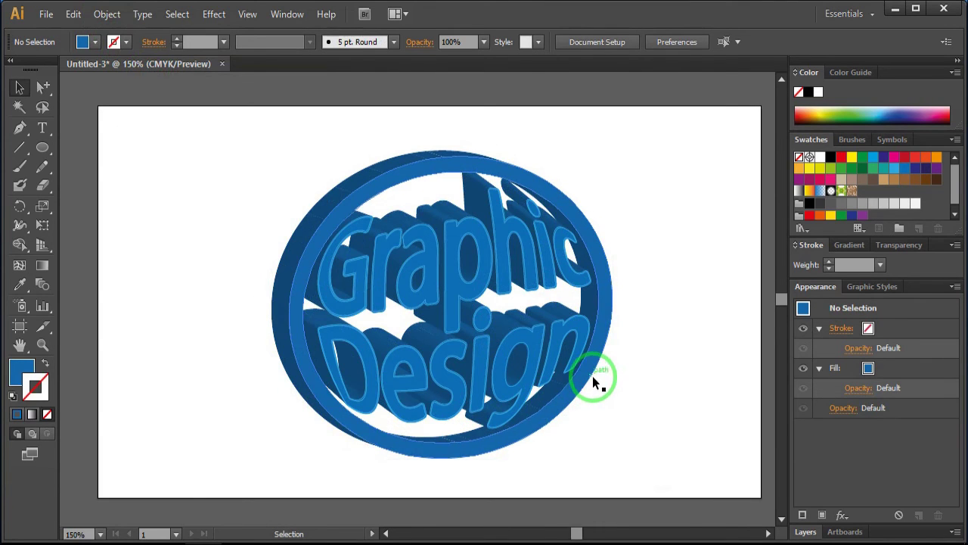
left_click_drag(592, 376, 492, 377)
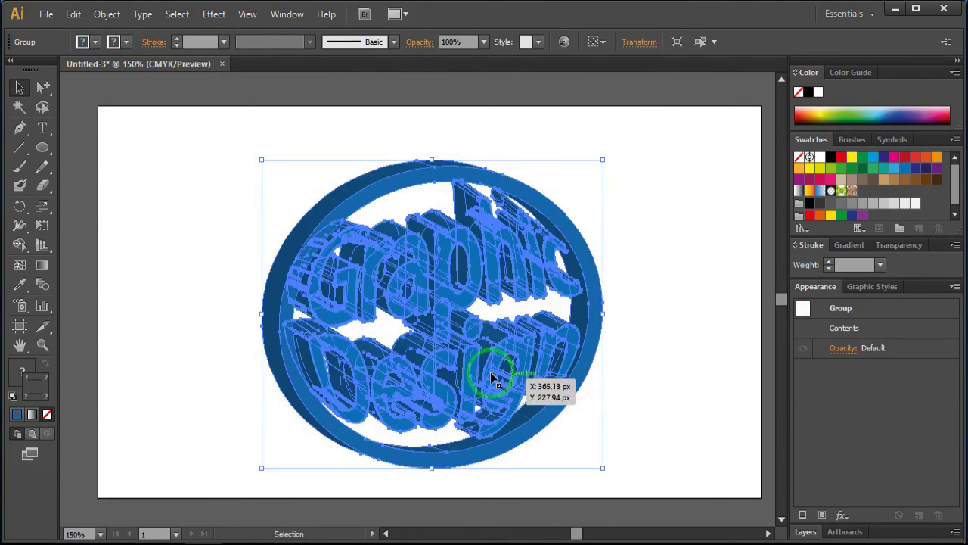
left_click_drag(47, 152, 80, 154)
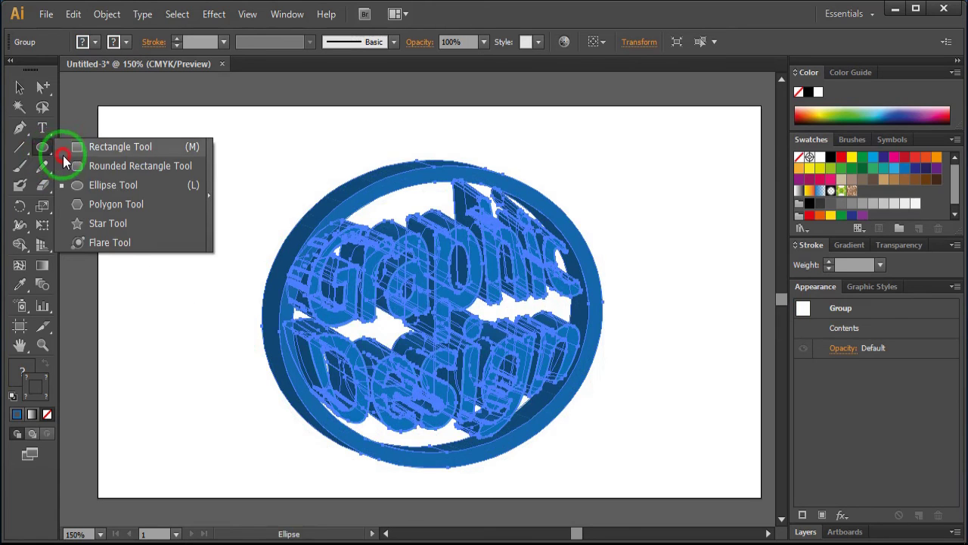
left_click_drag(97, 106, 761, 497)
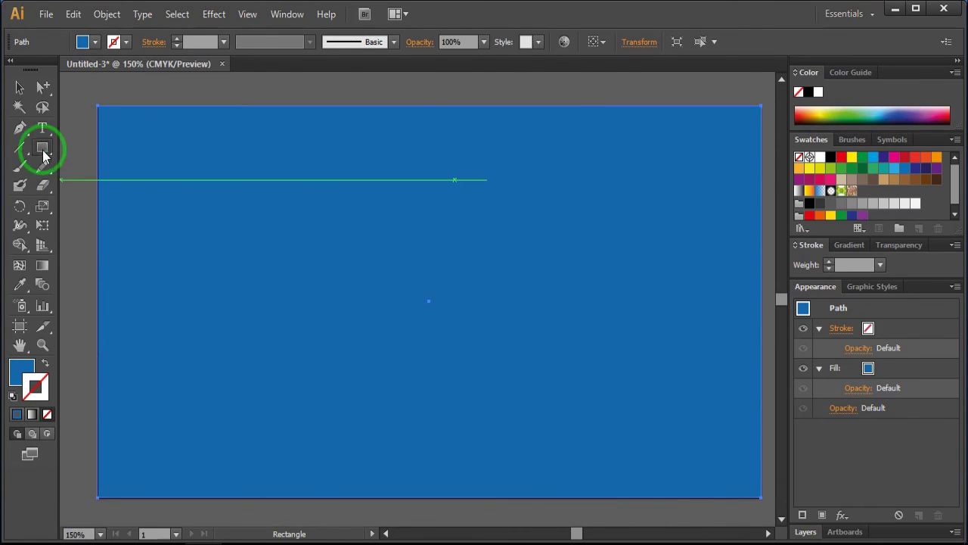
Send the new rectangle to the back, behind the emblem.
left_click(21, 89)
right_click(118, 153)
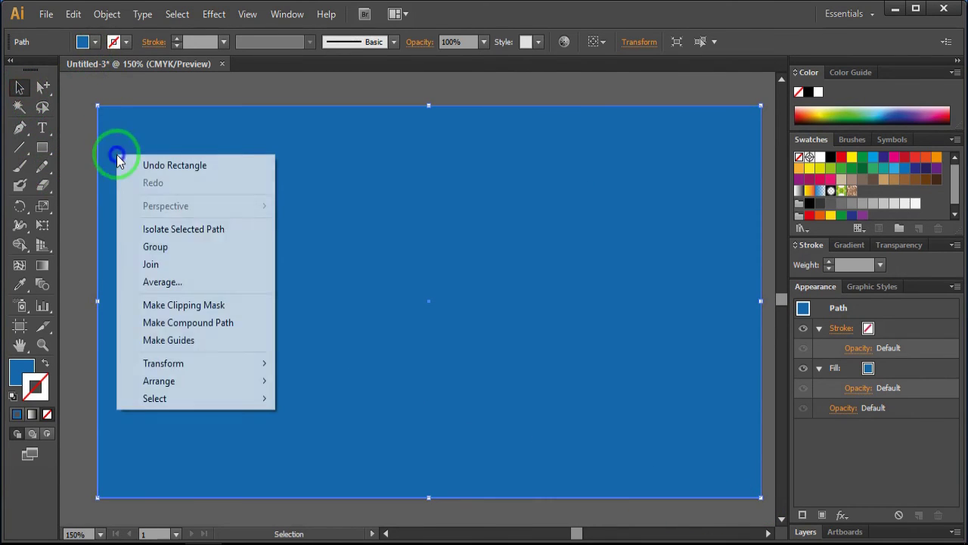
mouse_move(195, 381)
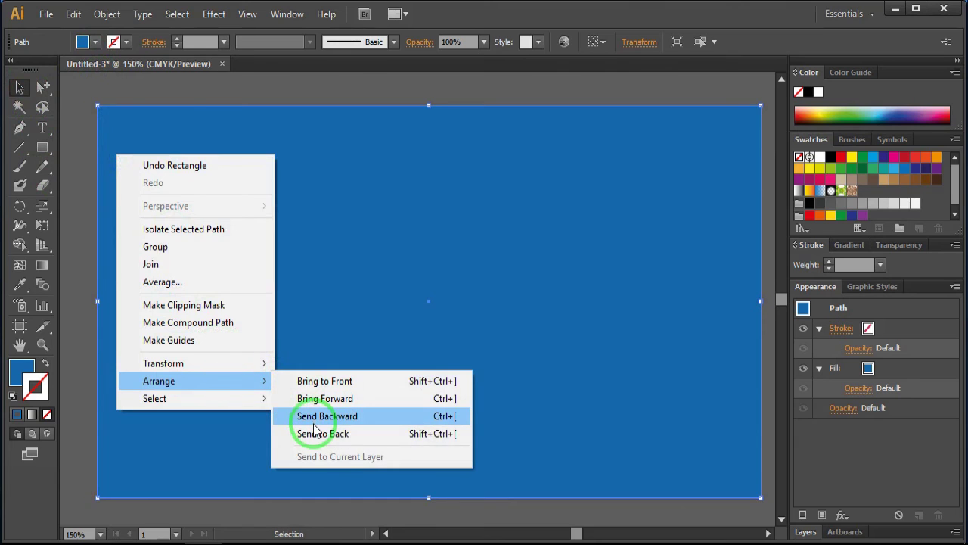
left_click(317, 435)
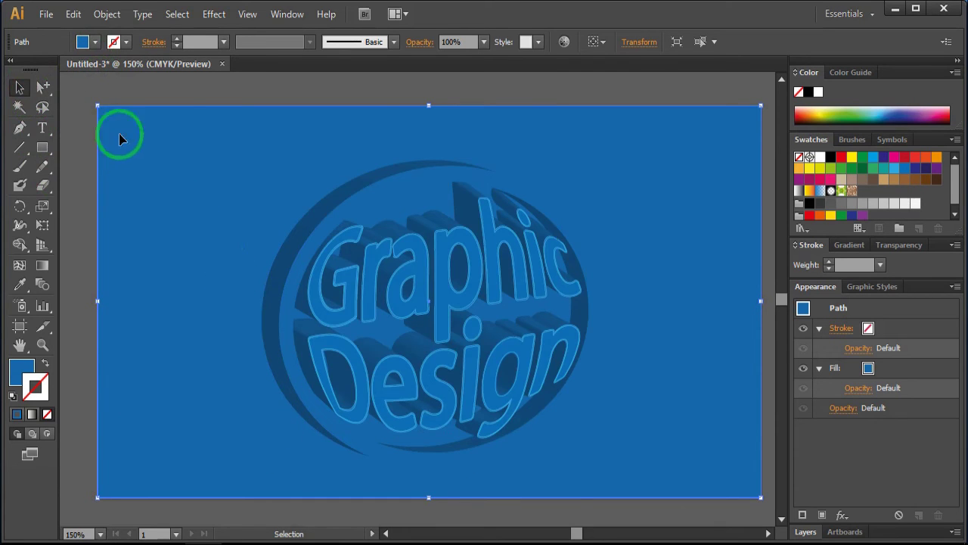
Change the background rectangle's fill to a lighter sky blue.
left_click(96, 41)
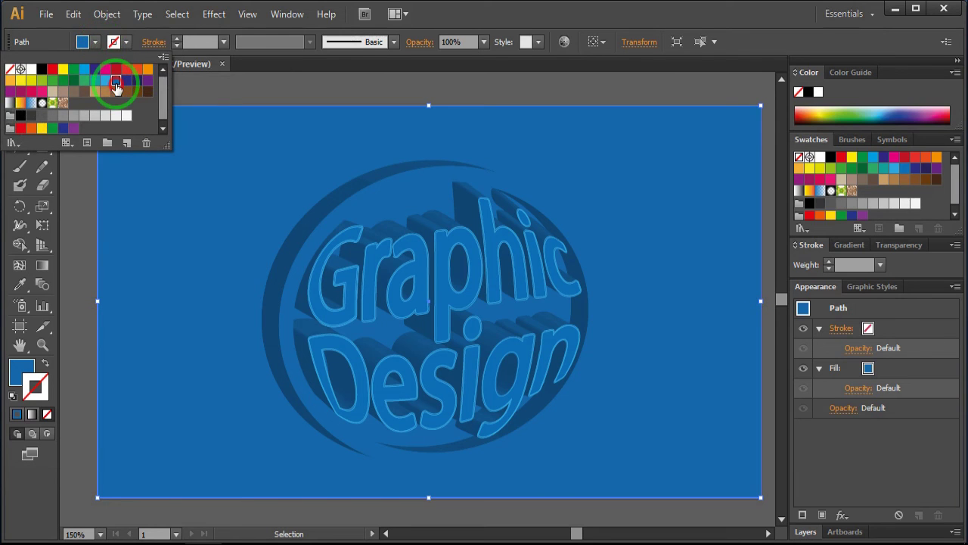
left_click(98, 44)
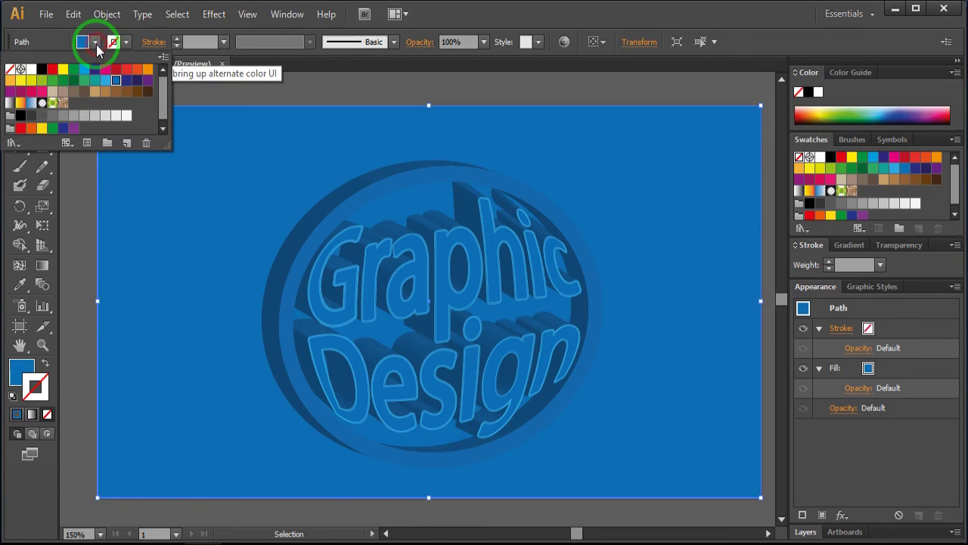
left_click(105, 82)
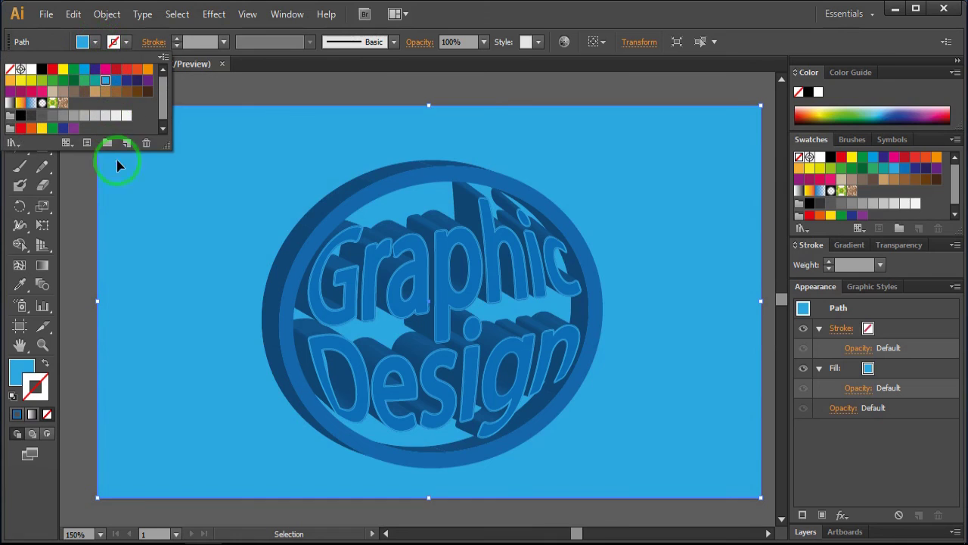
left_click(82, 285)
left_click_drag(45, 152, 72, 179)
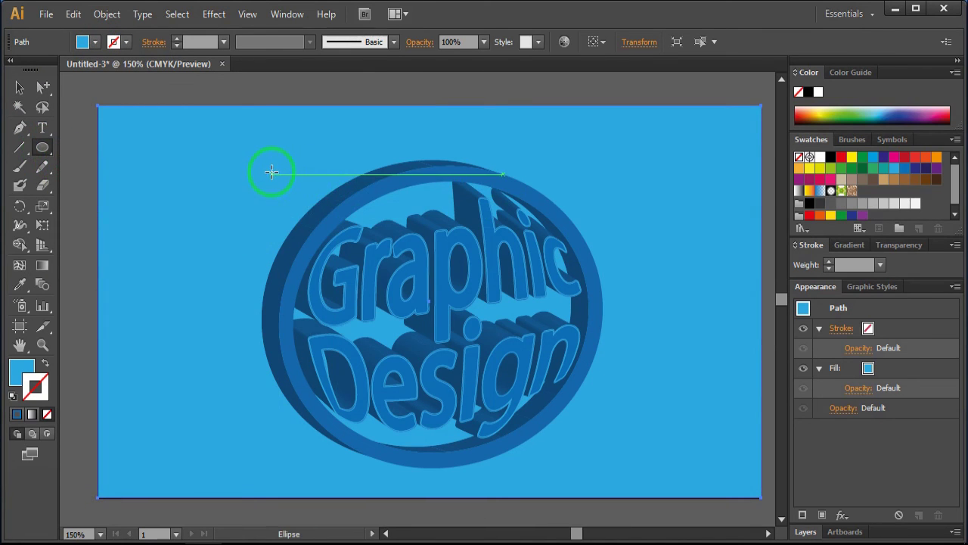
Draw a white-filled oval inside the ring and fine-tune its size.
left_click_drag(273, 173, 583, 453)
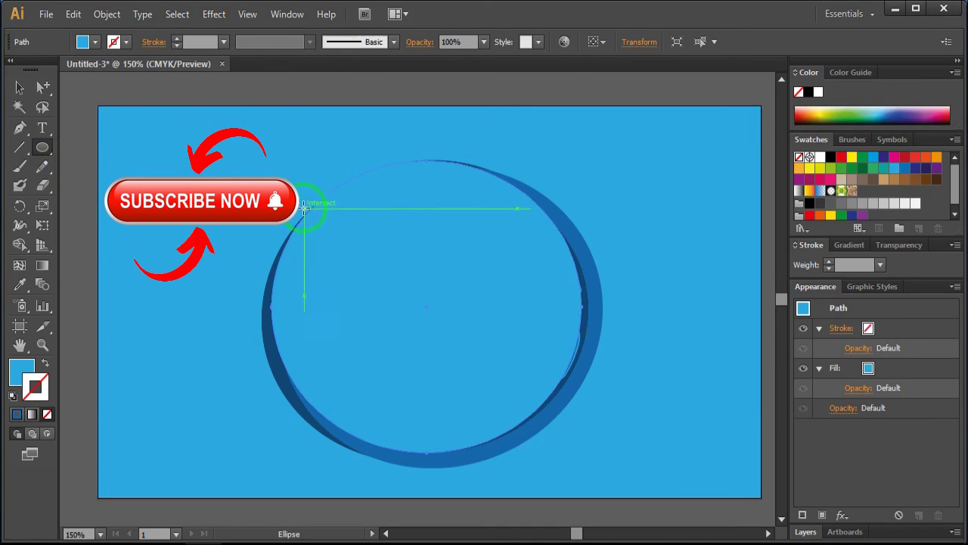
left_click(13, 85)
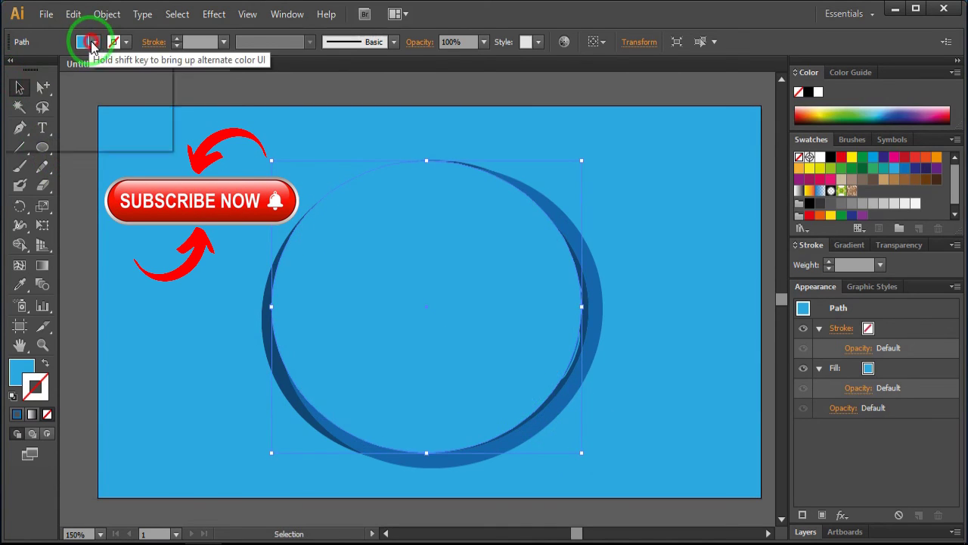
left_click(83, 42)
left_click(30, 69)
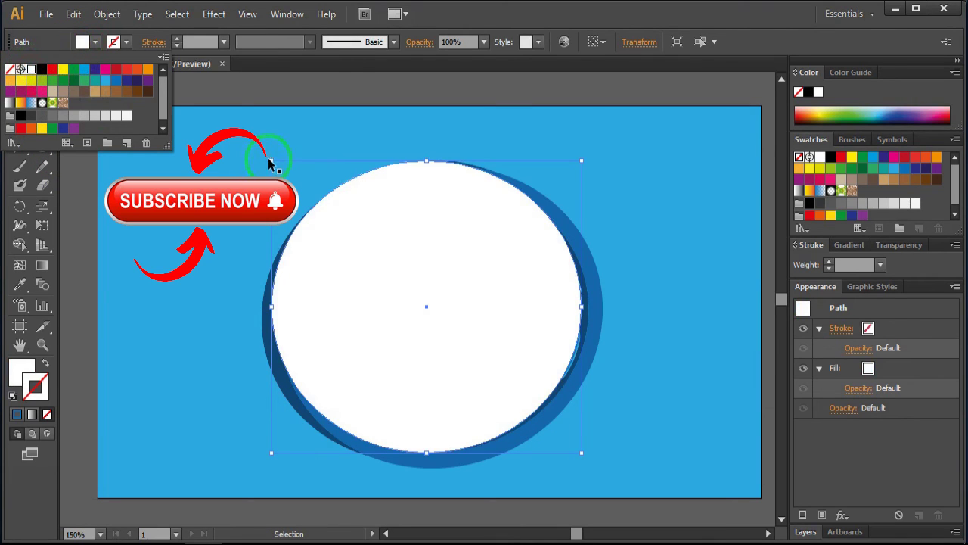
left_click(273, 163)
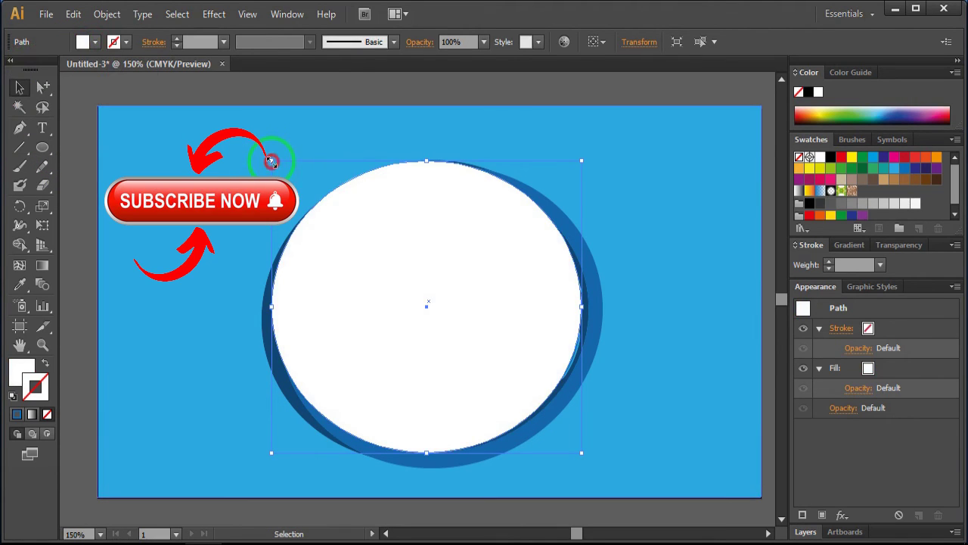
left_click_drag(272, 162, 280, 166)
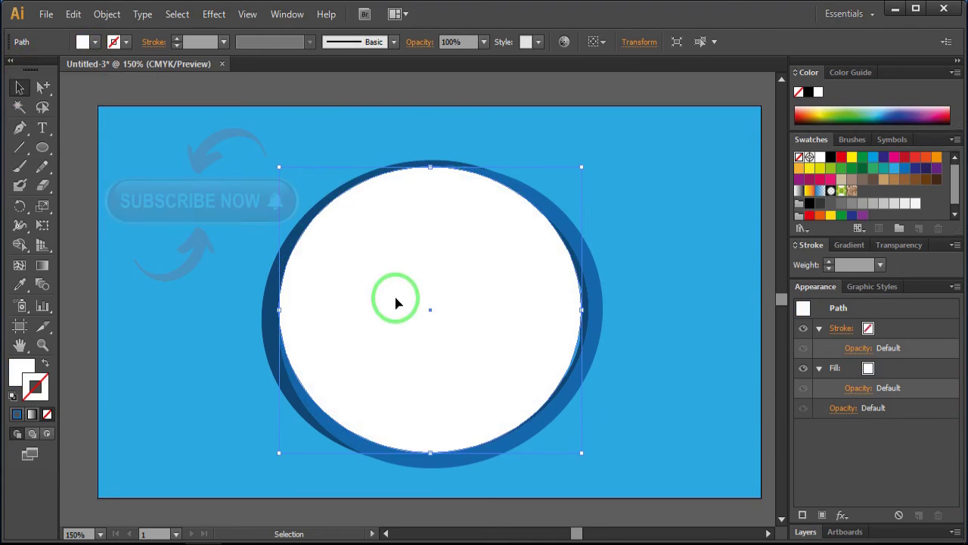
mouse_move(582, 452)
left_mouse_down()
mouse_move(593, 459)
mouse_move(586, 456)
left_mouse_up()
Send the white oval to the back, then send the background behind it.
left_click(562, 439)
left_click(550, 408)
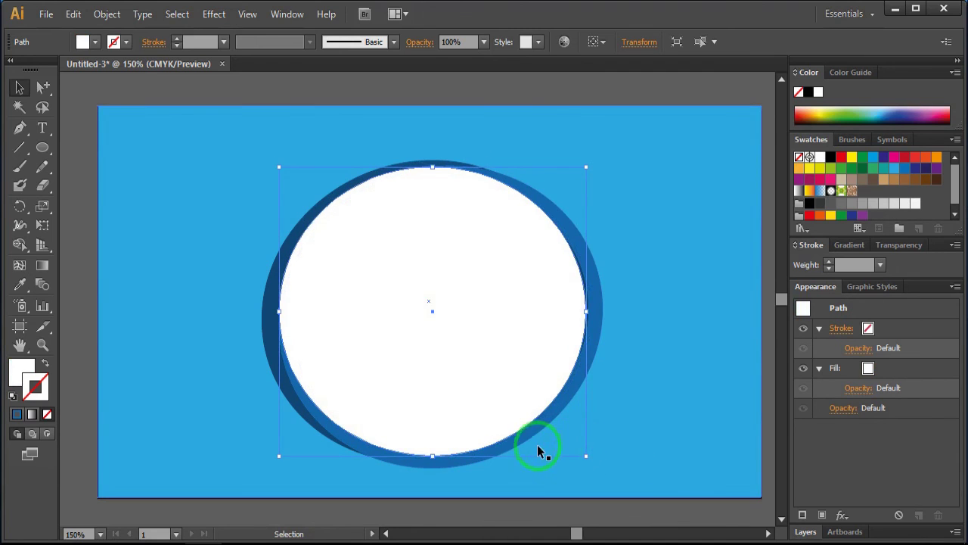
right_click(470, 363)
mouse_move(512, 334)
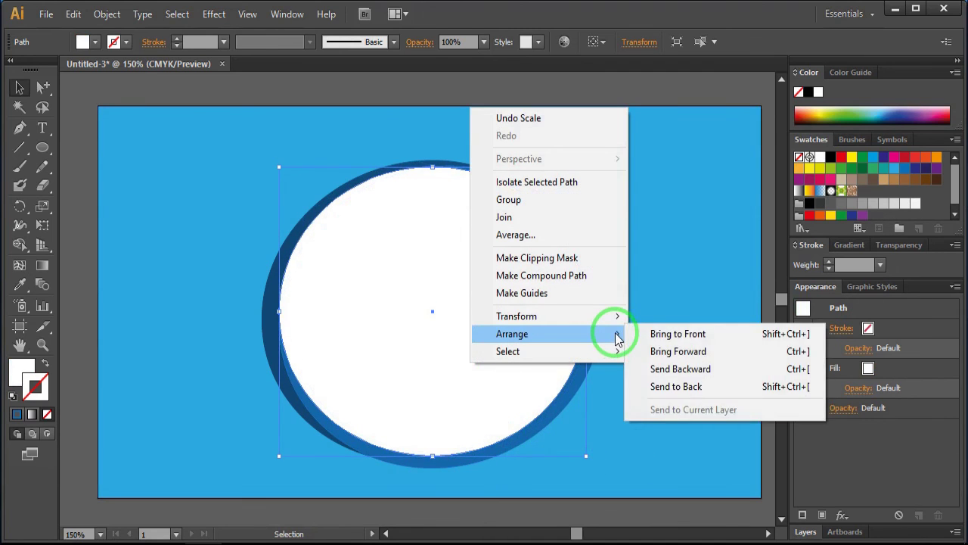
left_click(677, 387)
left_click(671, 370)
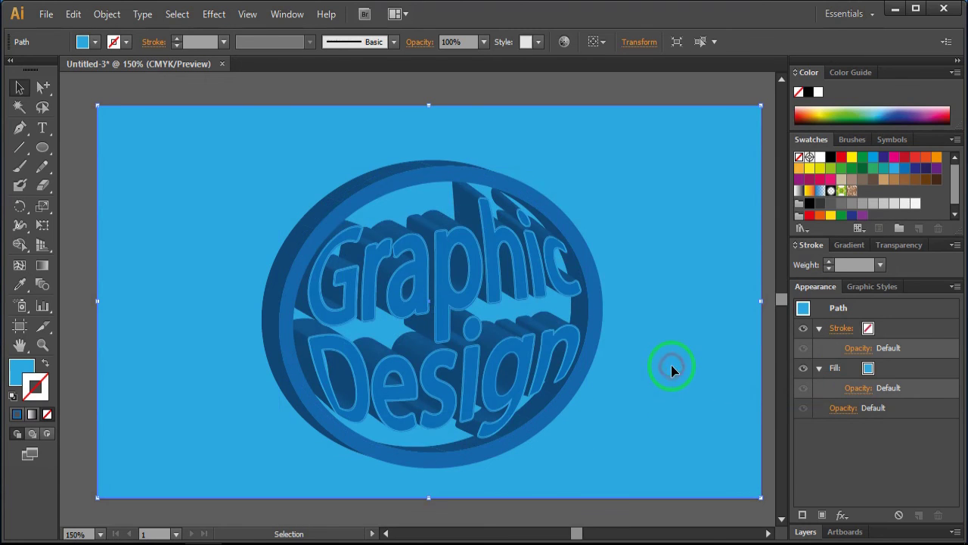
right_click(672, 370)
mouse_move(714, 337)
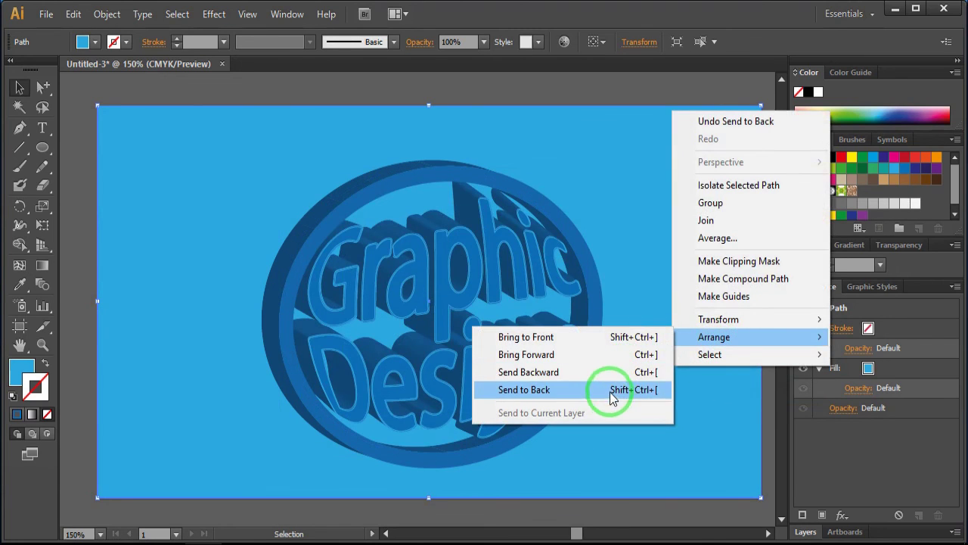
left_click(612, 398)
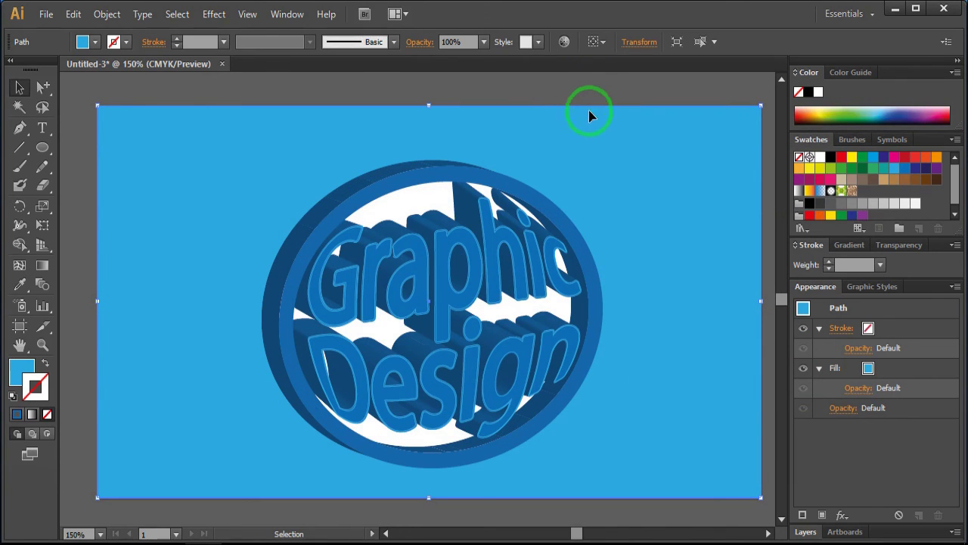
left_click(628, 82)
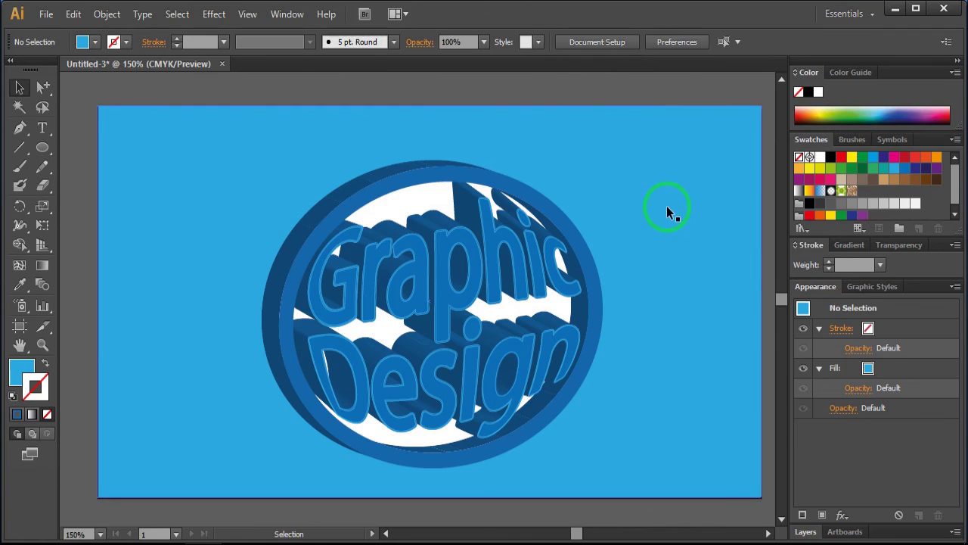
Change the background rectangle's fill to a brighter 009EE3 blue.
left_click(594, 310)
left_click(666, 336)
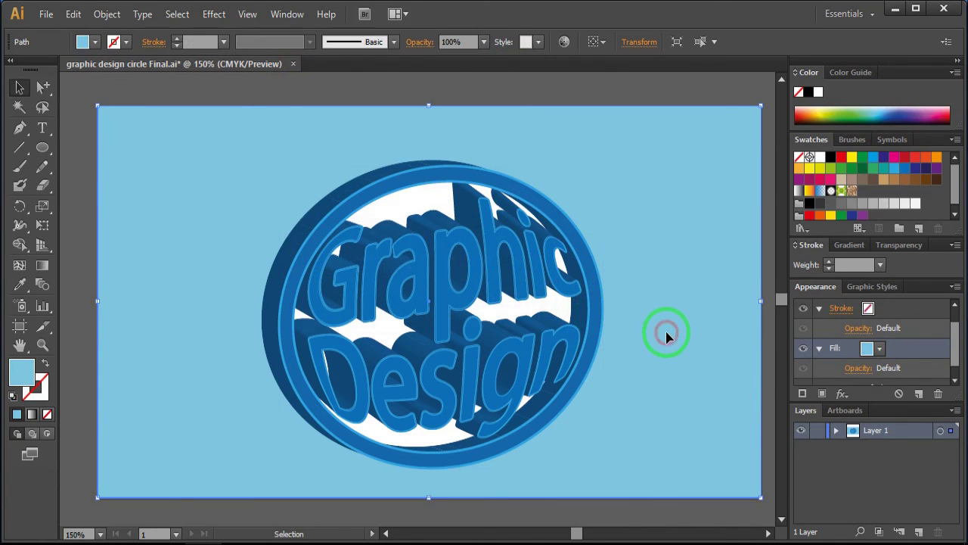
double_click(27, 384)
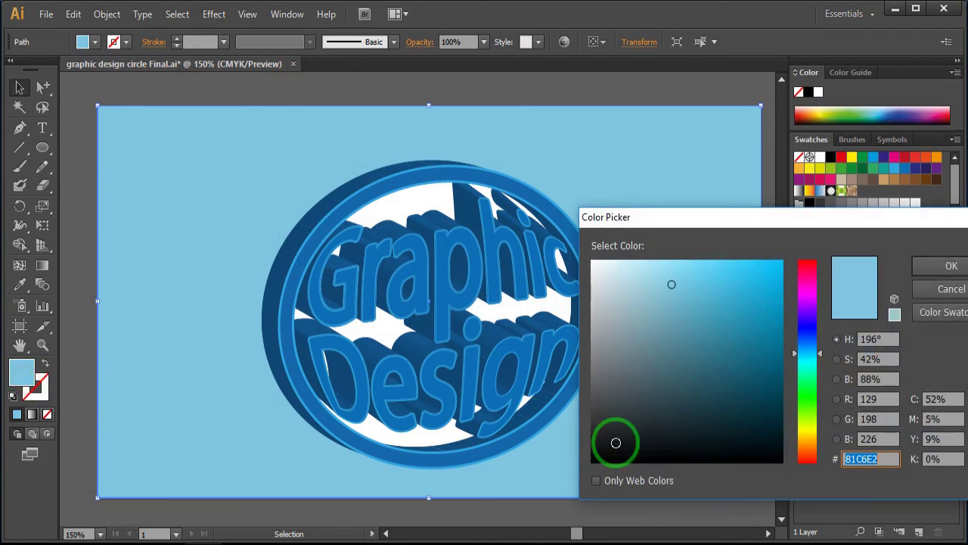
left_click(919, 265)
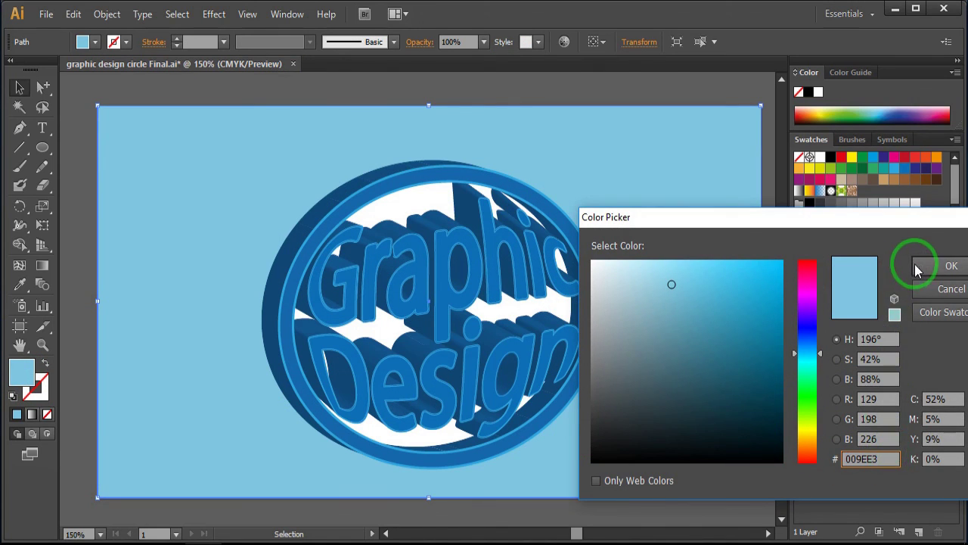
left_click(545, 89)
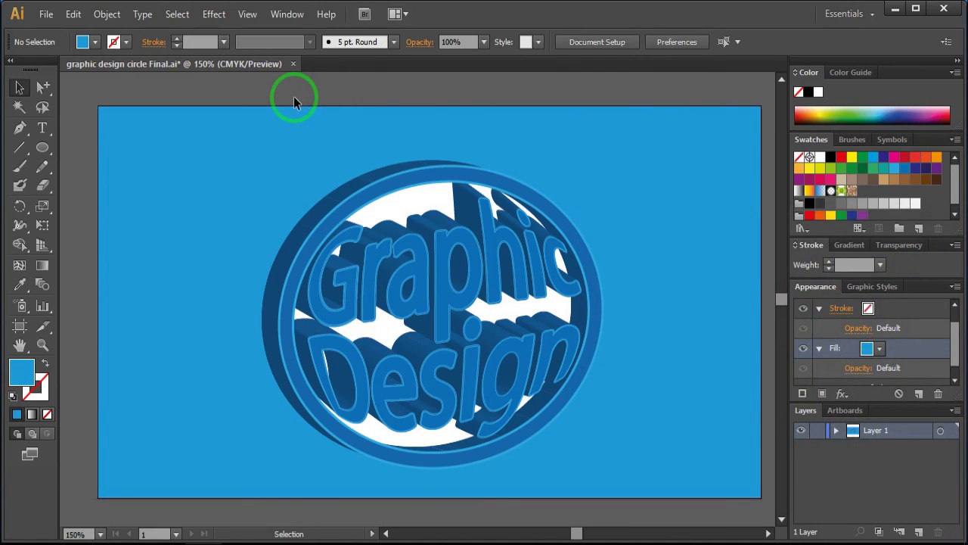
Change the oval behind the text from white to pale blue.
left_click(664, 331)
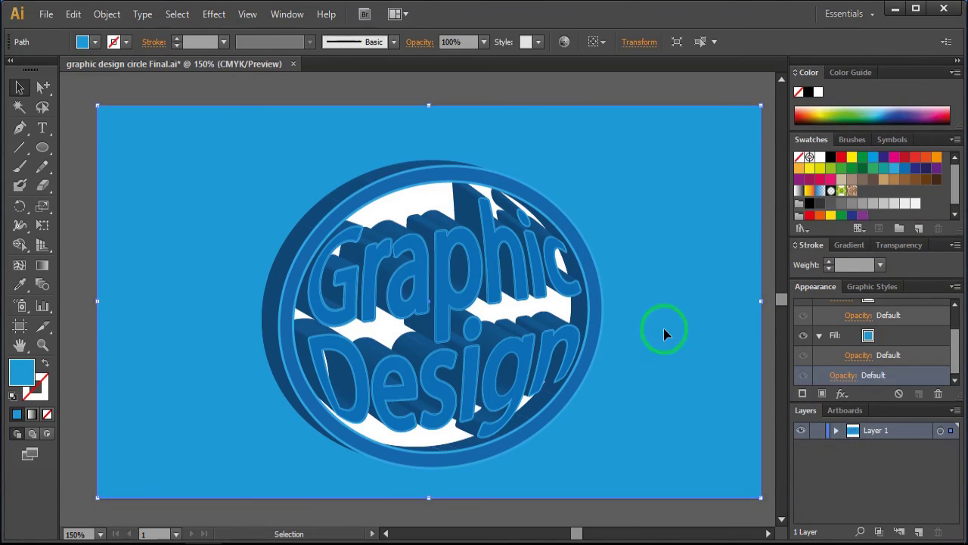
left_click(407, 209)
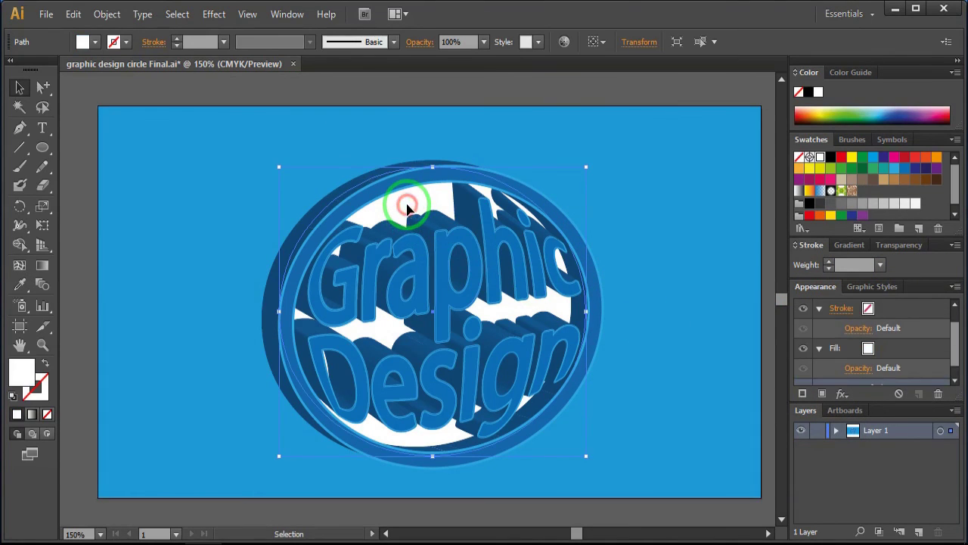
double_click(28, 374)
type("C4E5F4")
left_click(934, 269)
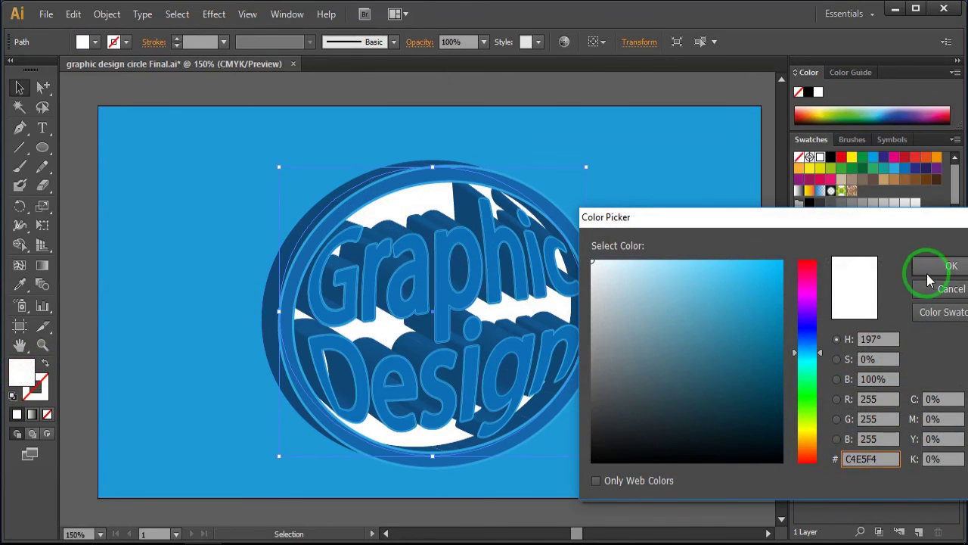
left_click(715, 265)
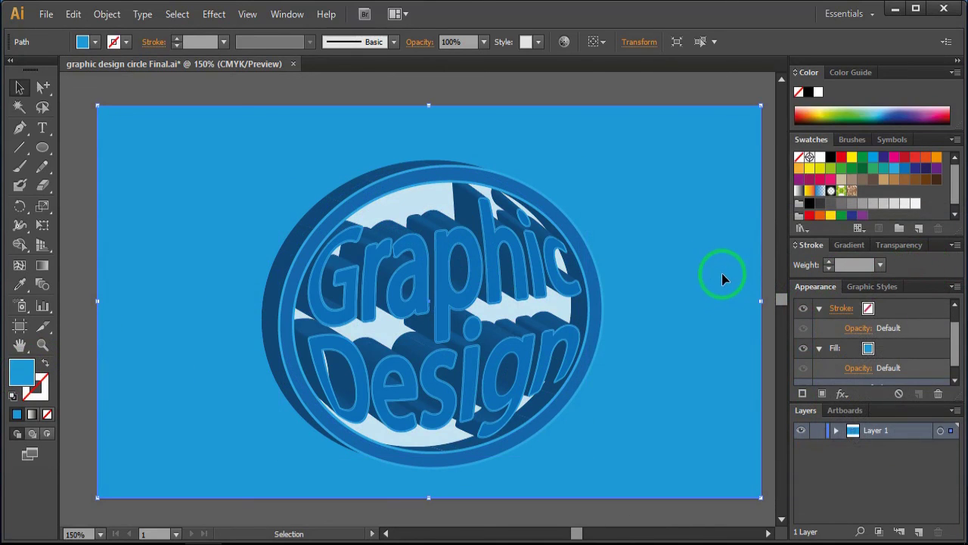